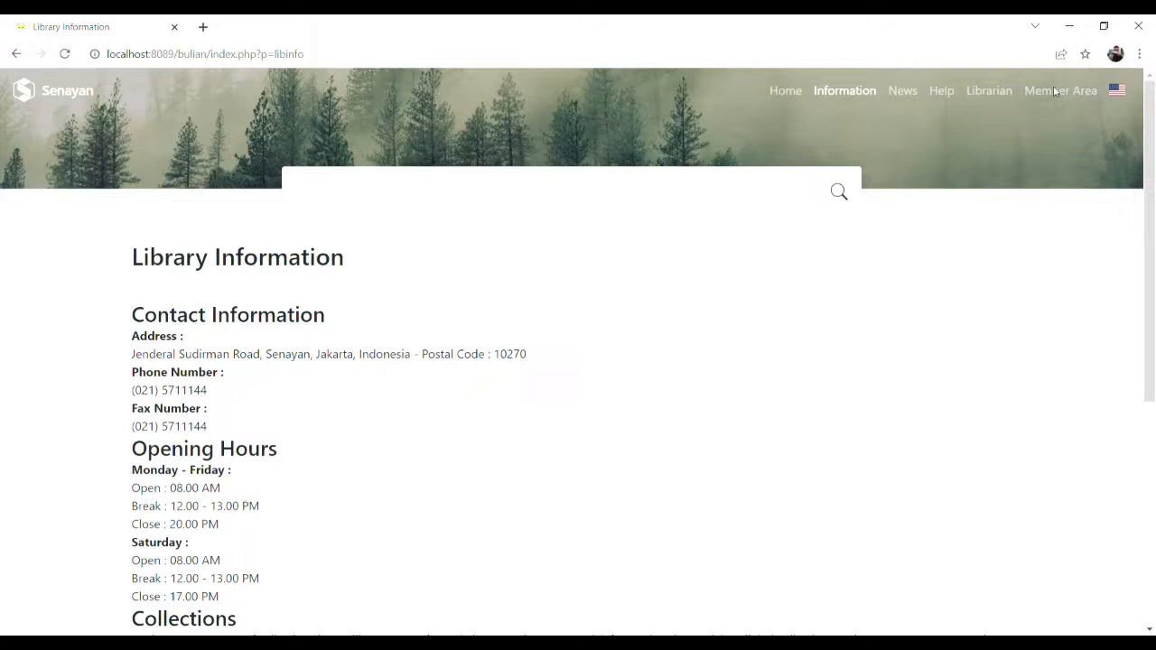
Step: Load the SLiMS login page at index.php?p=login
left_click(394, 60)
left_click(394, 60)
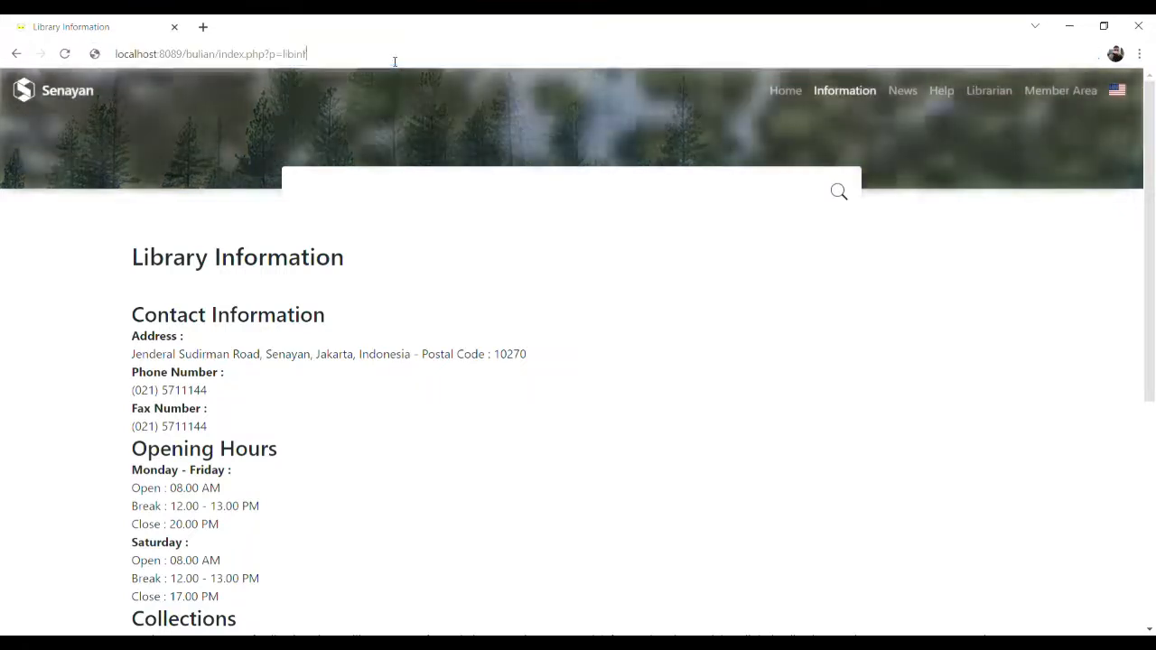
key("BackSpace")
key("BackSpace")
key("BackSpace")
key("BackSpace")
key("BackSpace")
key("BackSpace")
key("BackSpace")
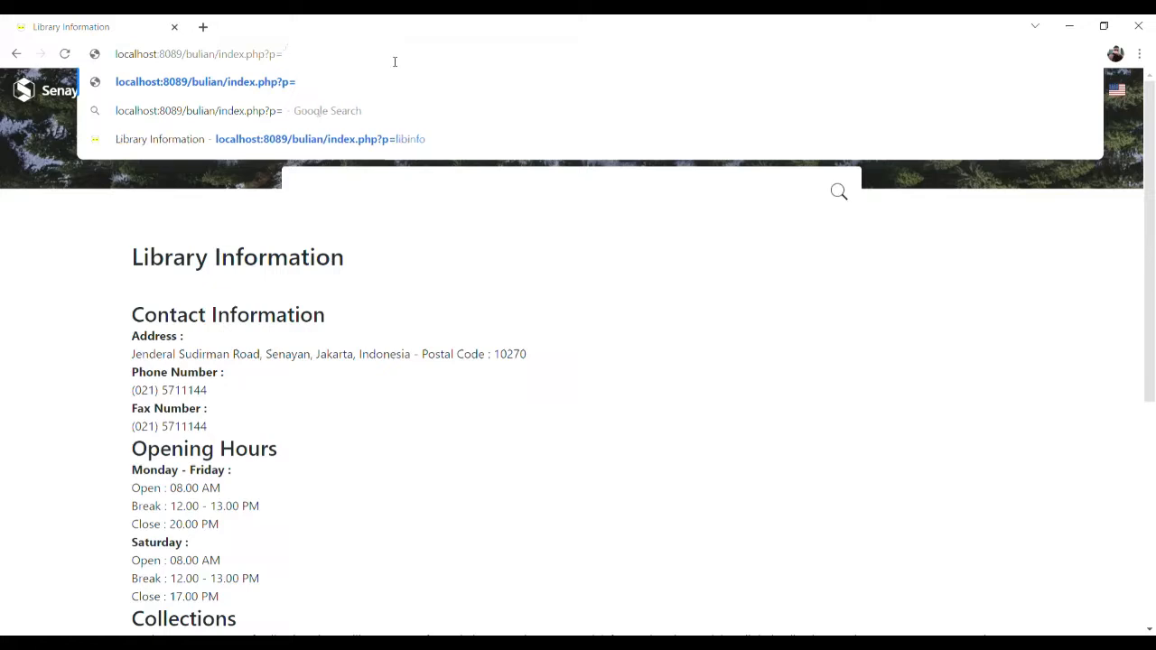
type("login")
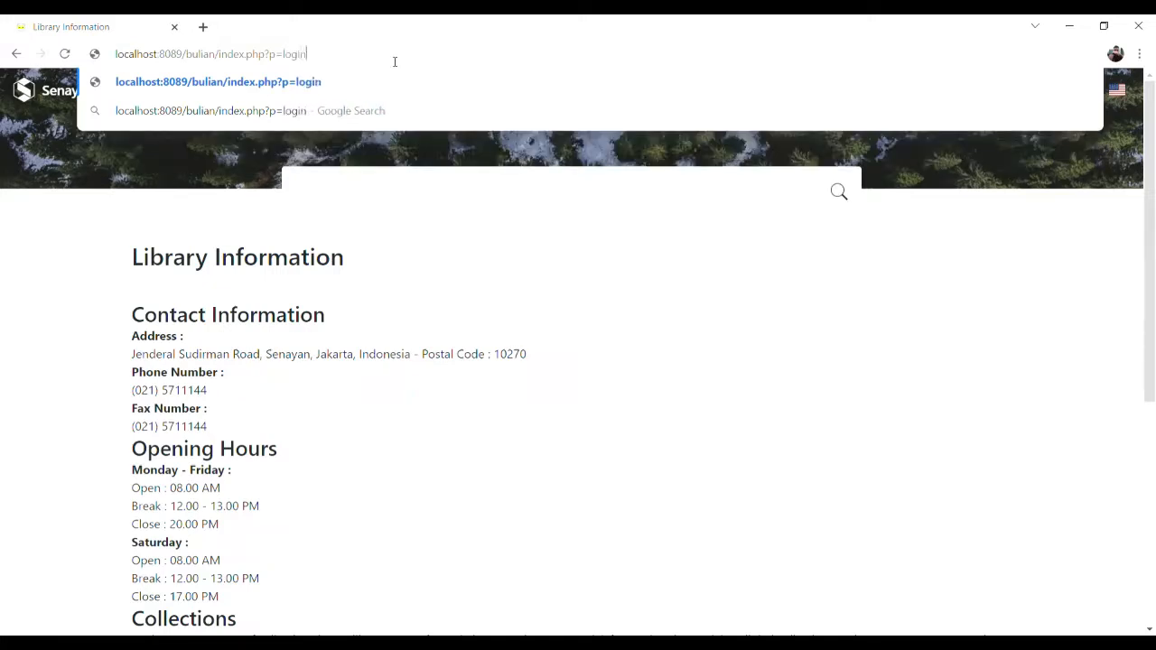
key("Return")
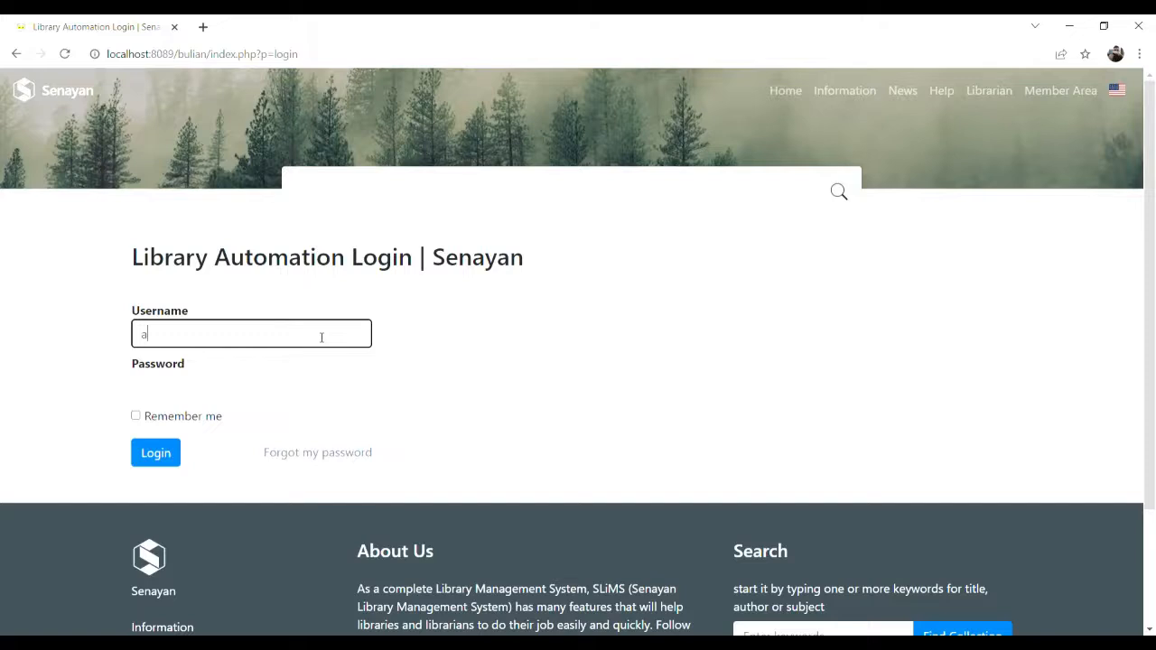
Step: Log in to the library administration with the administrator account's username and password
key("Tab")
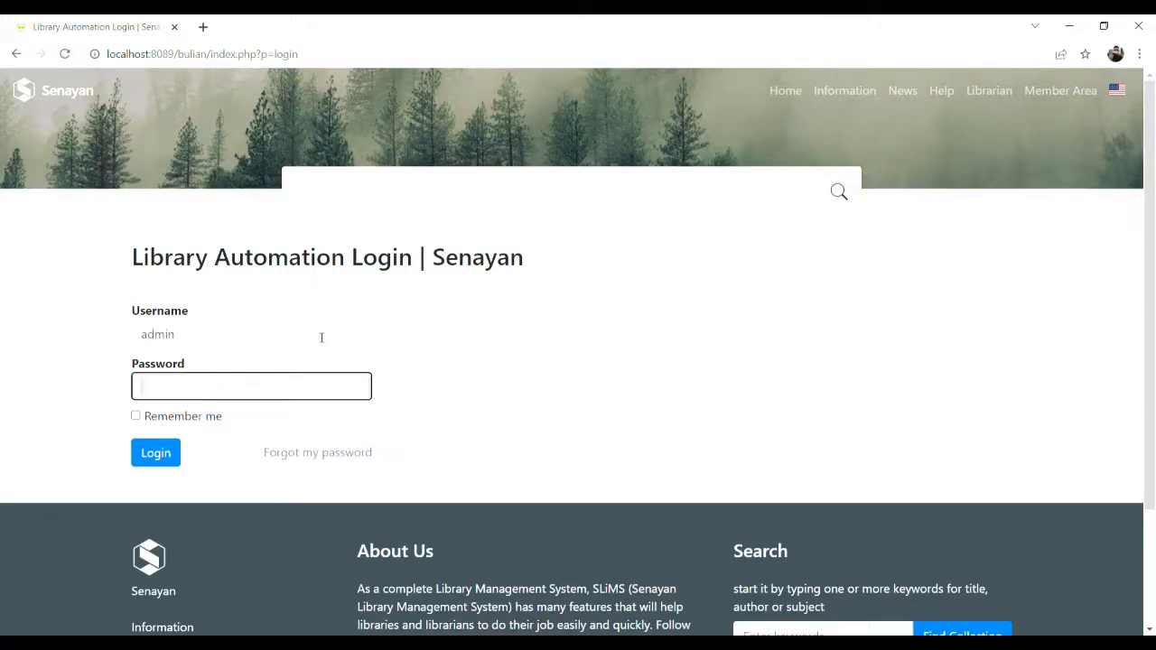
type("a")
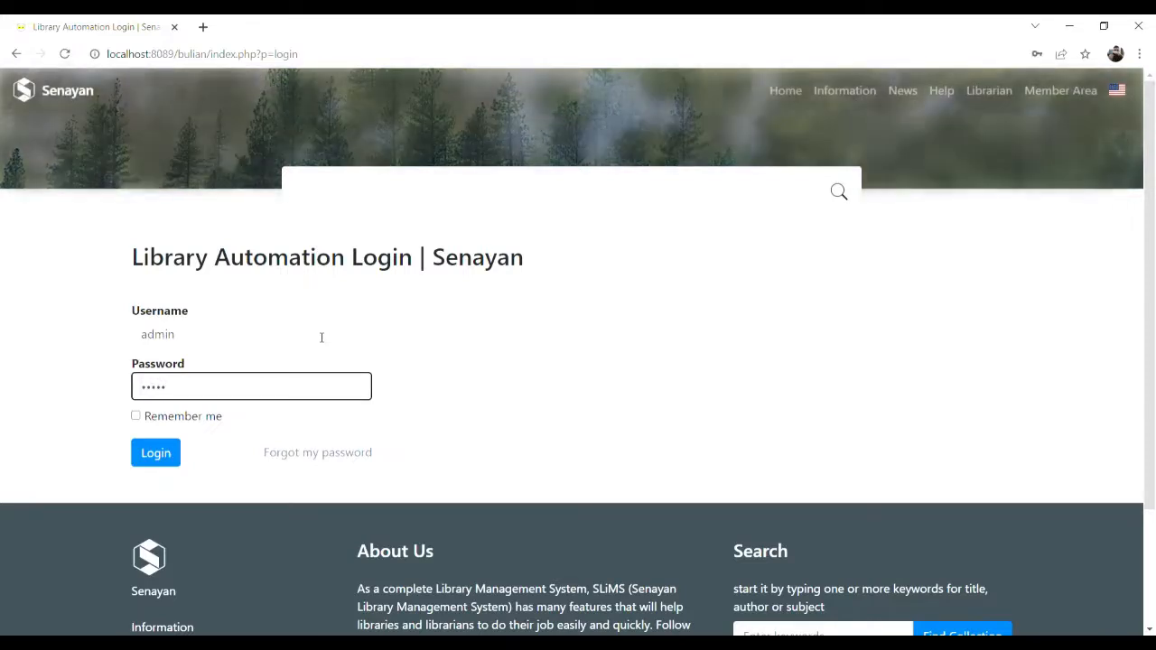
left_click(173, 454)
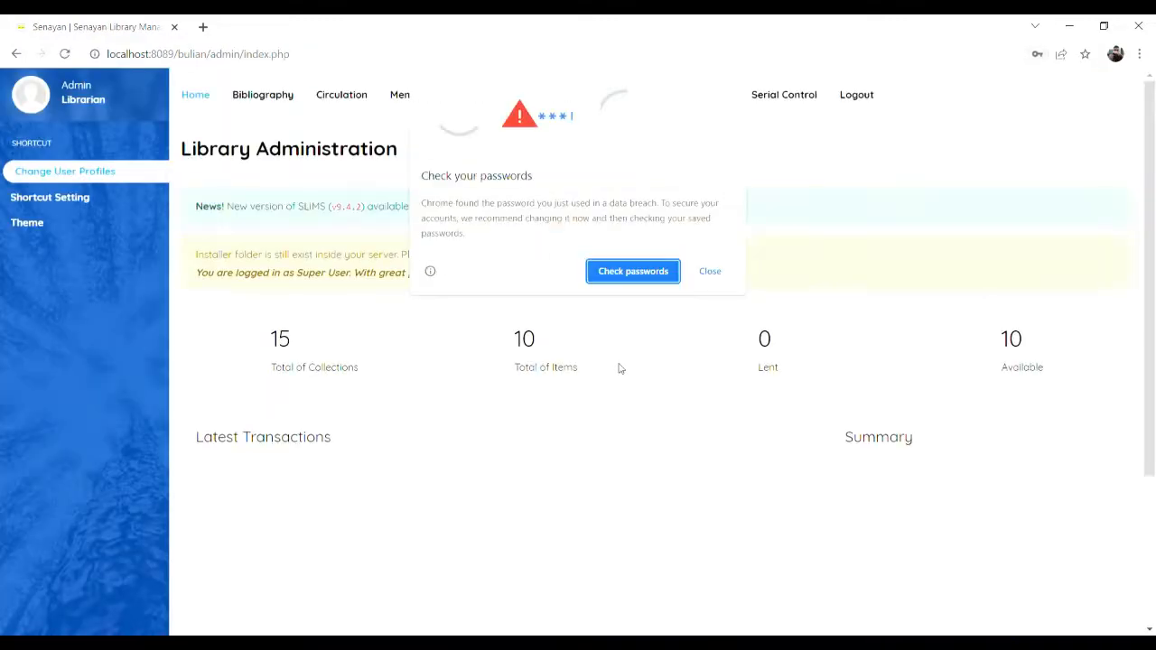
Step: Dismiss Chrome's password warning and open the Bibliography record list
left_click(720, 279)
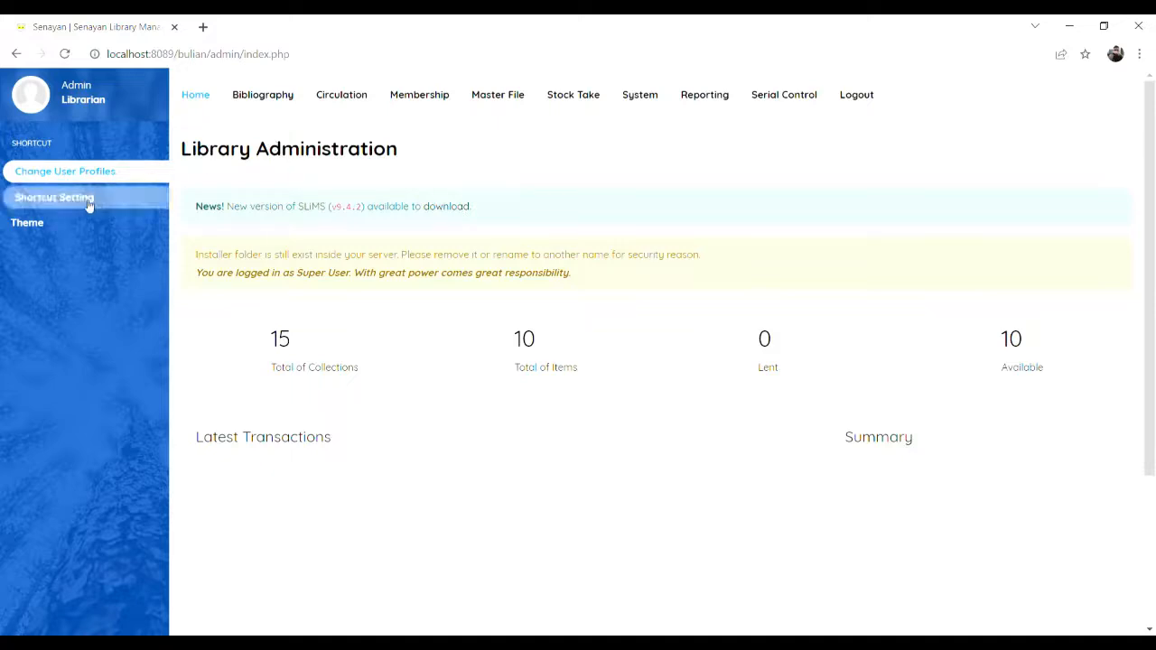
left_click(275, 110)
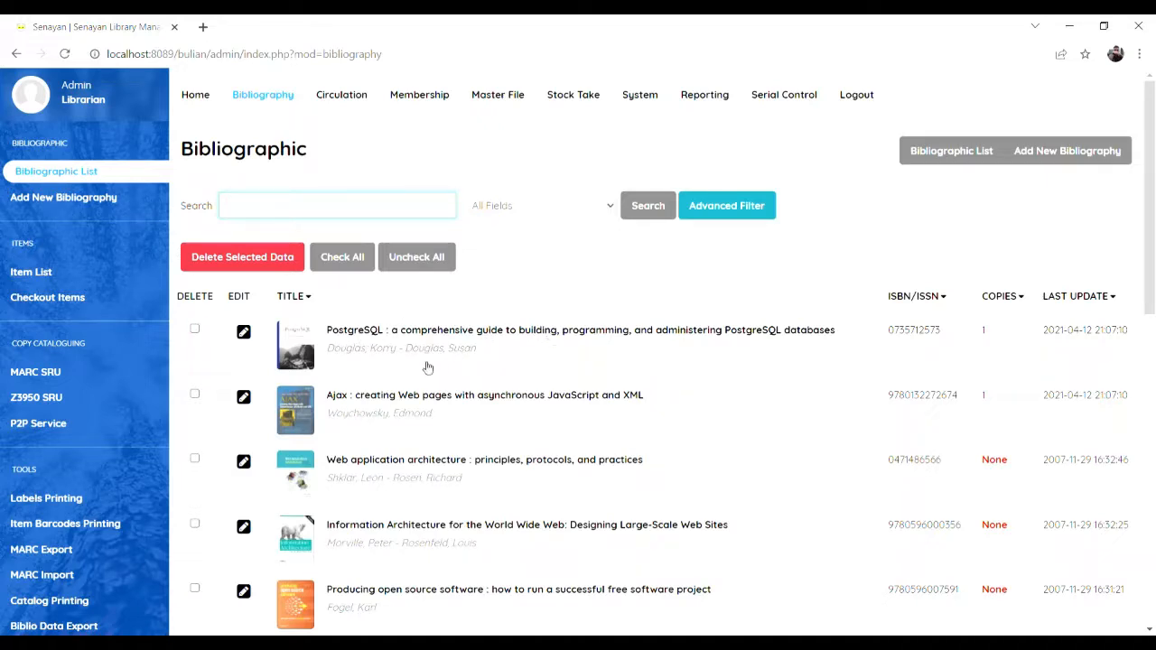
Step: Open the PostgreSQL bibliography record and unlock it for editing
scroll(395, 375, "down", 3)
scroll(395, 375, "up", 3)
left_click(243, 331)
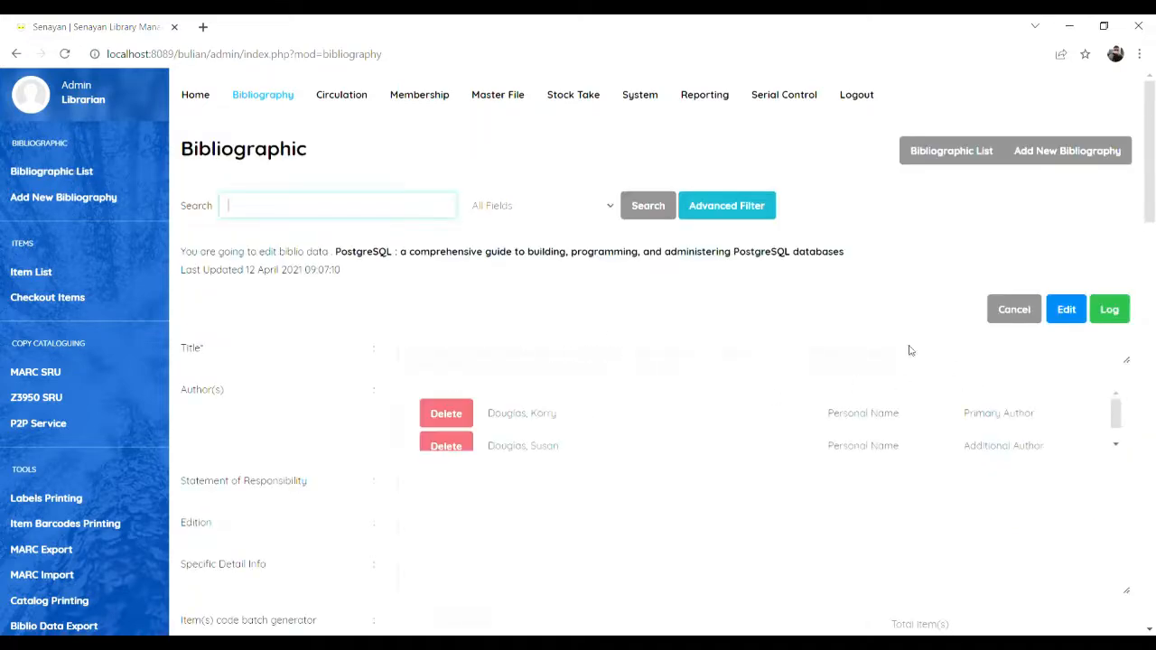
scroll(330, 352, "down", 3)
scroll(568, 420, "up", 3)
left_click(1064, 309)
Step: Review the record's item data, start a blank new bibliography, then go to System configuration
scroll(583, 451, "down", 1)
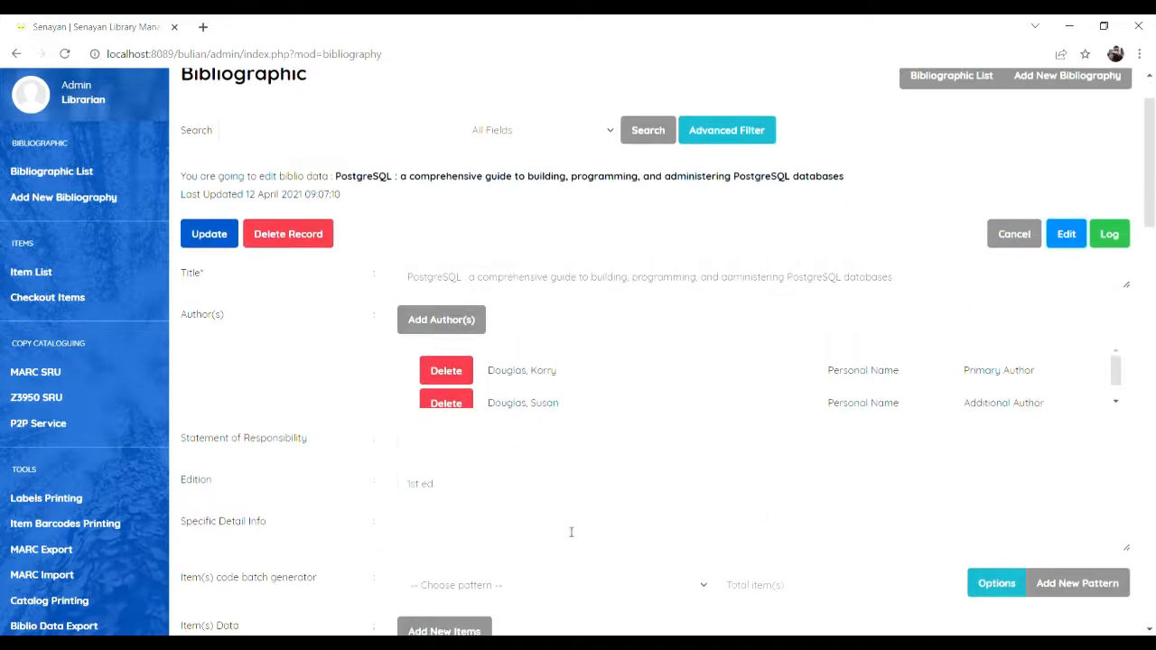
scroll(581, 528, "down", 3)
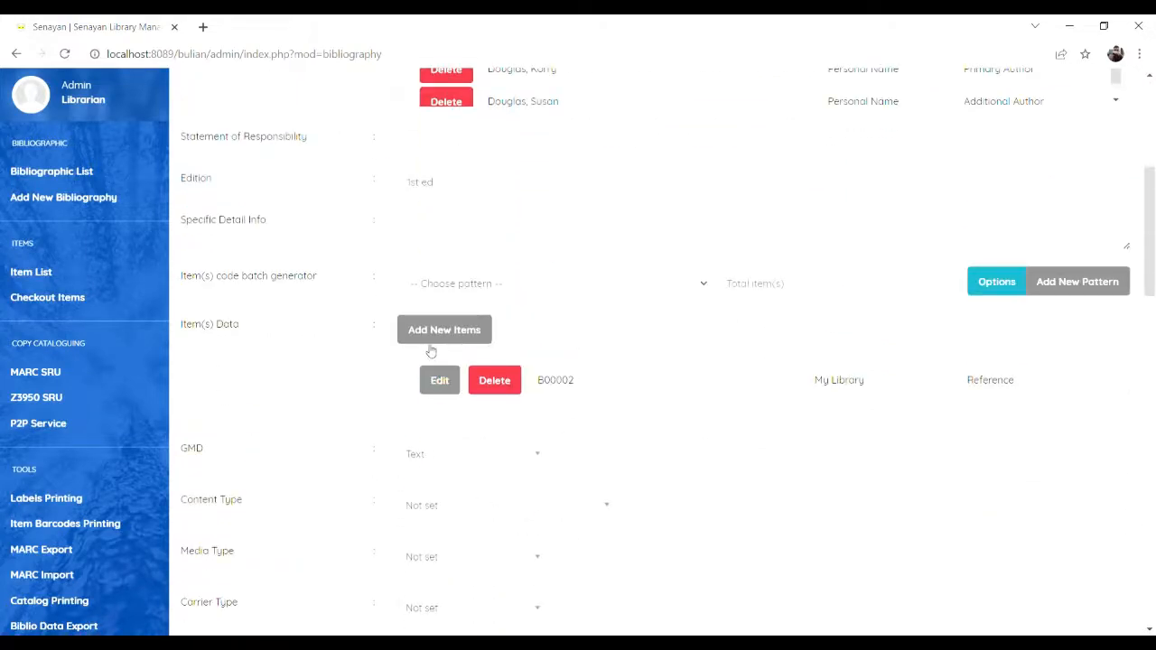
scroll(750, 443, "up", 4)
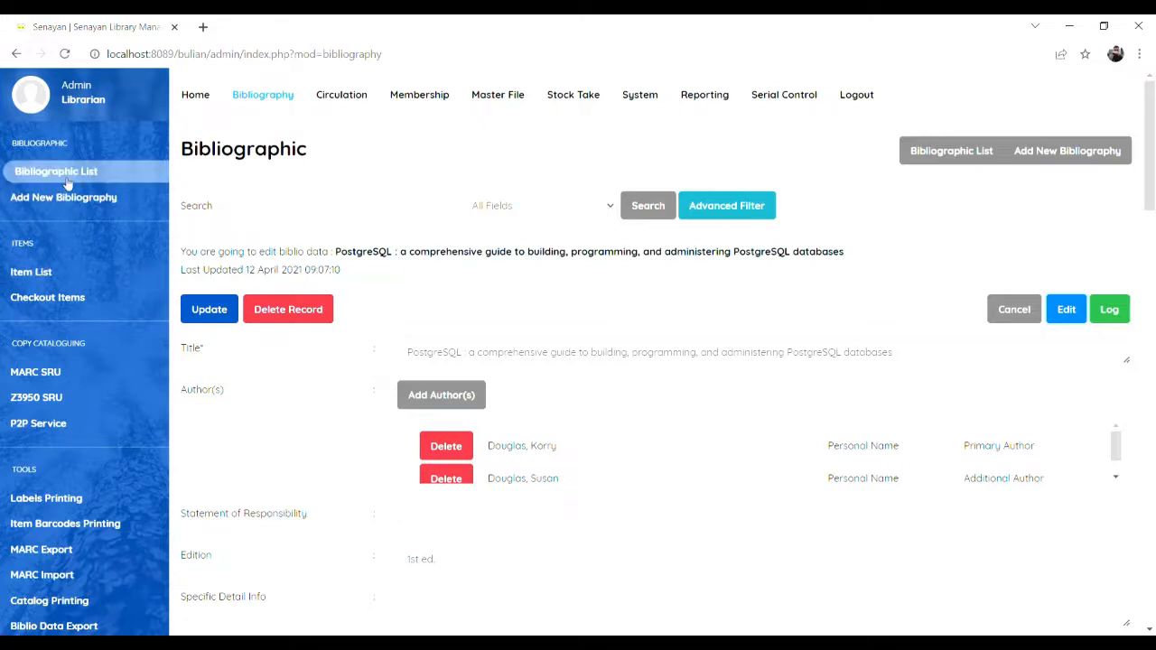
left_click(93, 201)
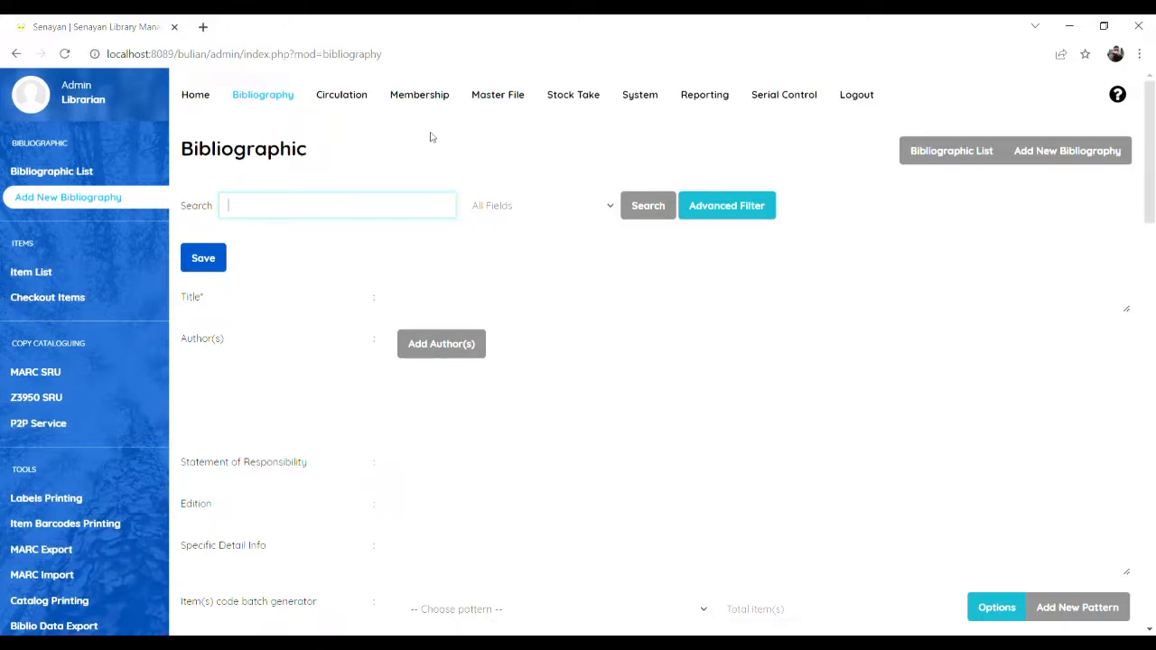
left_click(646, 107)
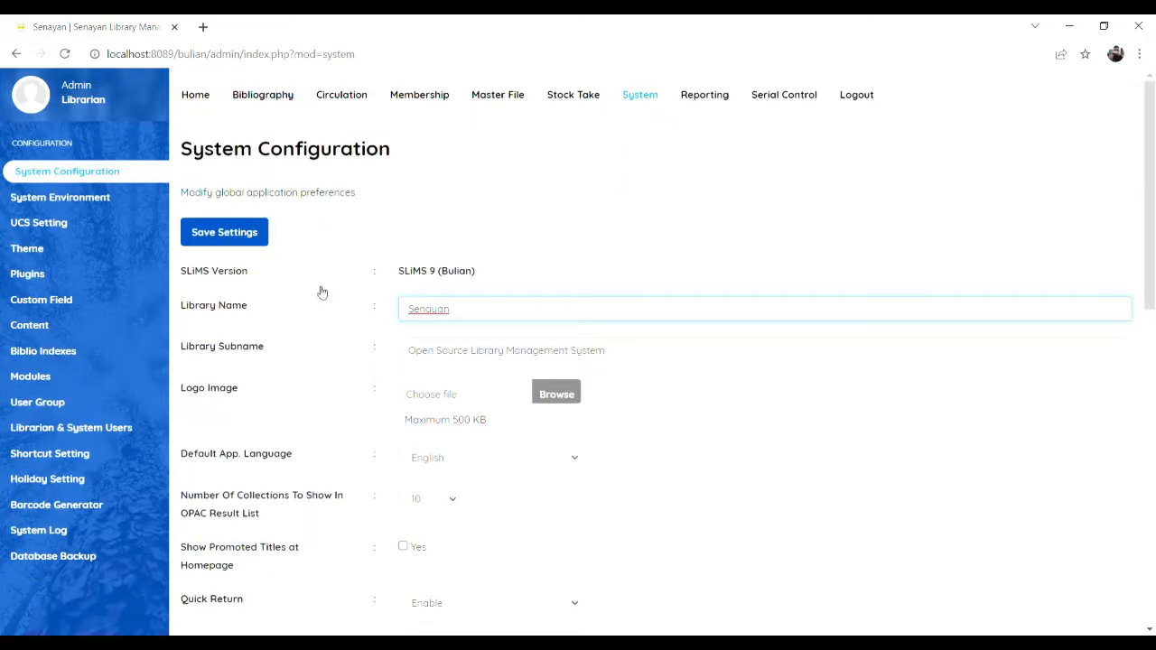
Step: Change Library Name from Senayan to Perpustakaan Ahmad Yani, choose Indonesian as default language, and save
scroll(471, 310, "down", 1)
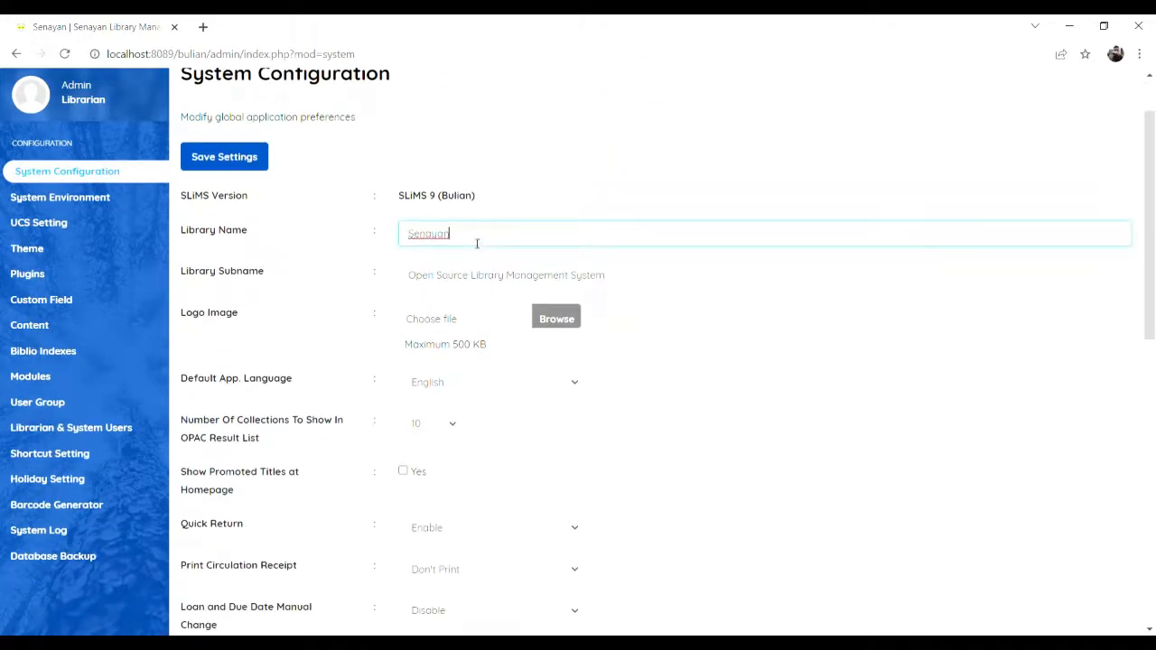
left_click_drag(477, 243, 397, 245)
left_click(531, 237)
scroll(679, 362, "down", 1)
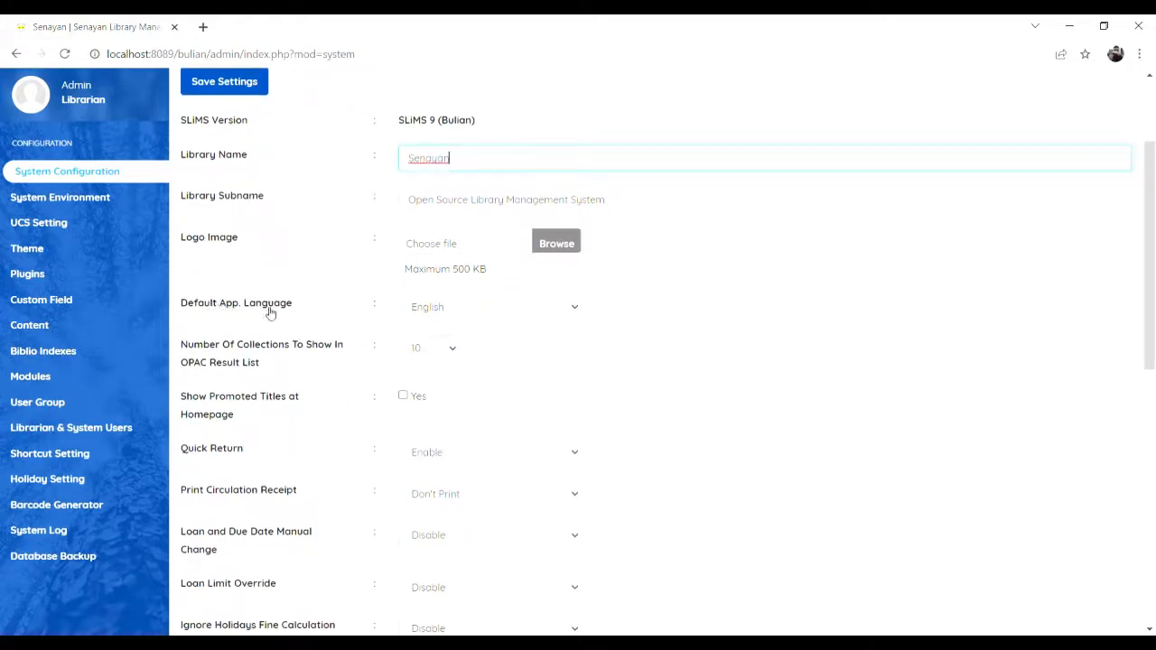
left_click(564, 312)
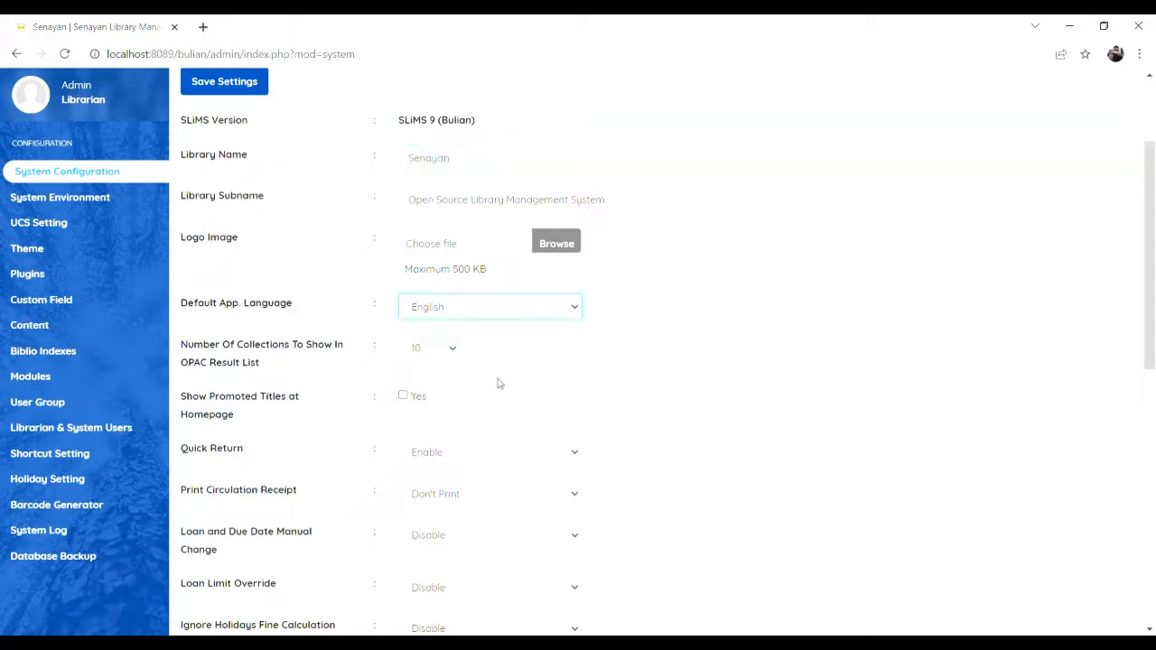
left_click(475, 412)
scroll(657, 418, "up", 2)
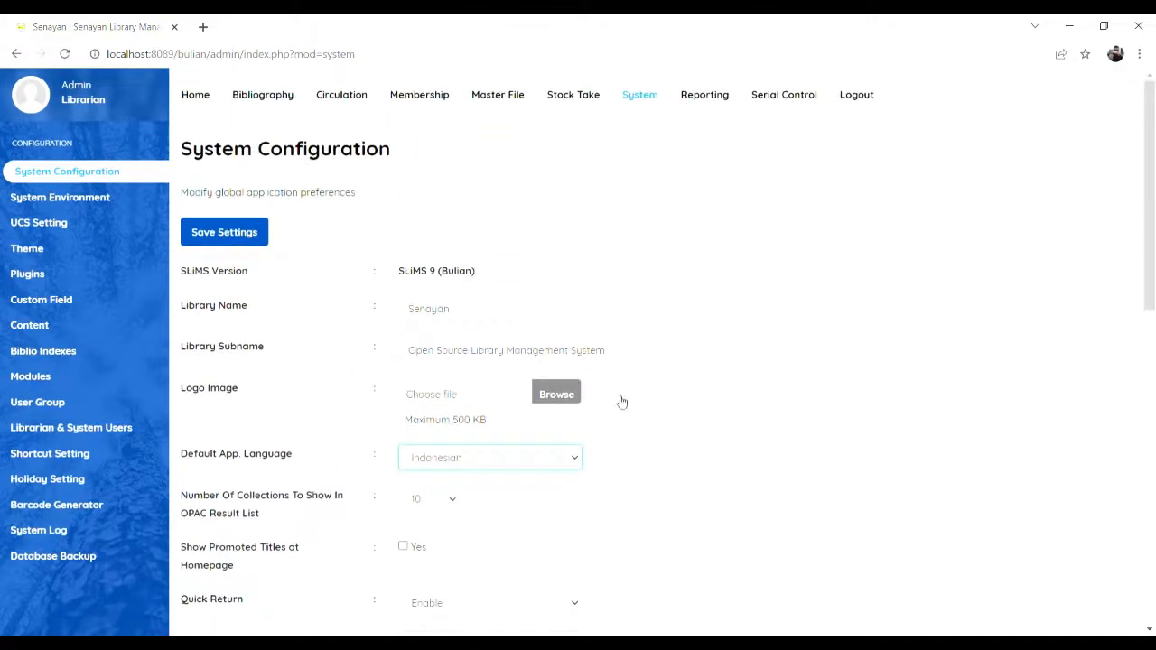
left_click_drag(509, 317, 397, 316)
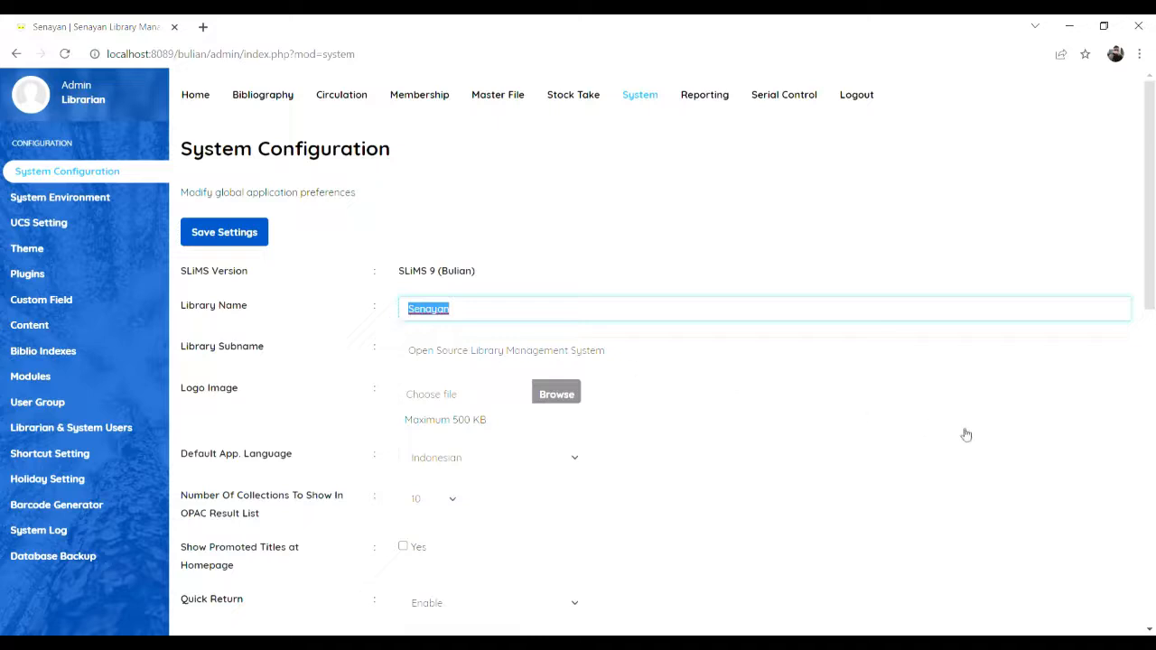
type("Perpustakaan Ahmad Yan")
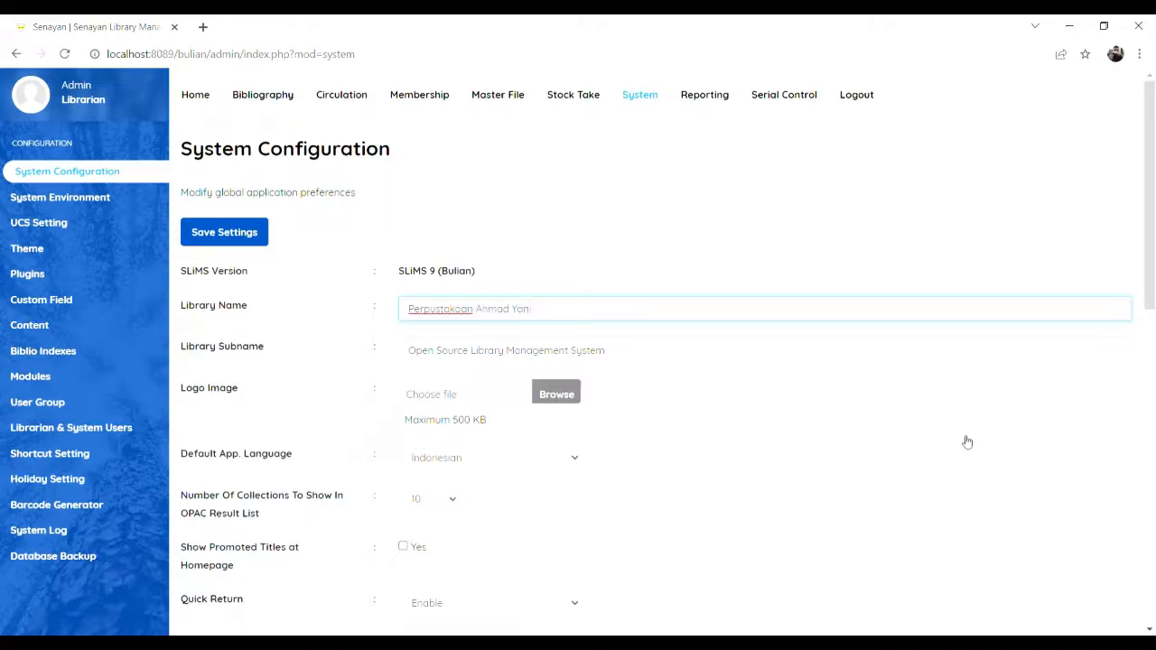
scroll(764, 461, "down", 2)
scroll(542, 424, "up", 2)
left_click(245, 236)
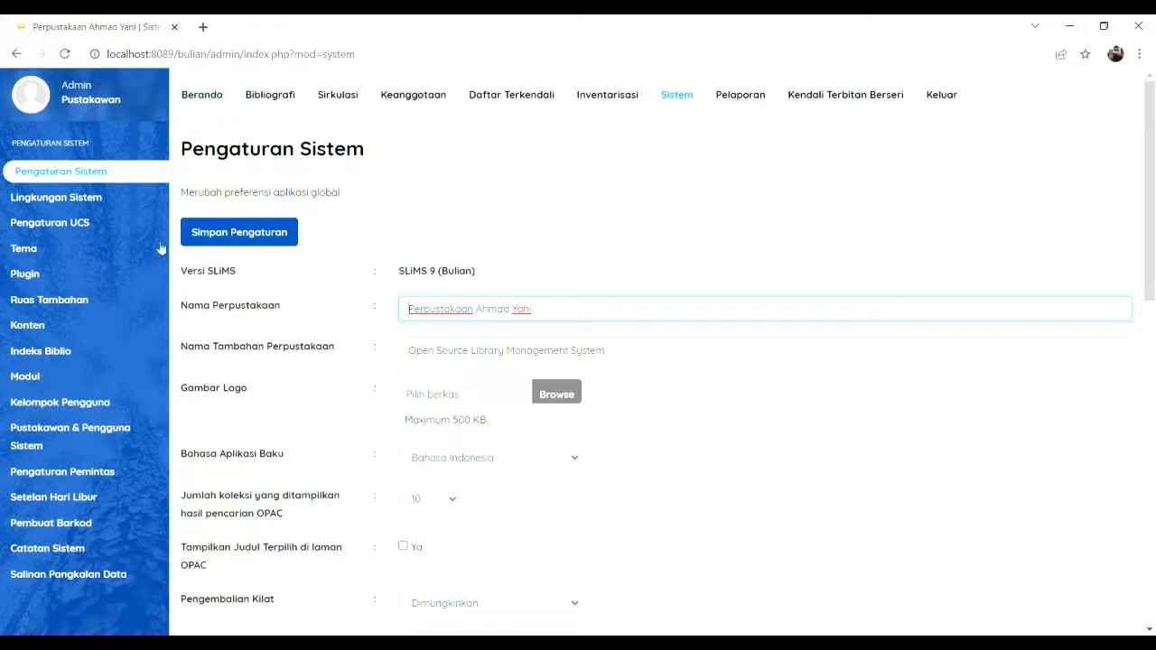
Step: Start a new bibliography record titled Kiat Jitu Peramalan Saham
left_click(271, 96)
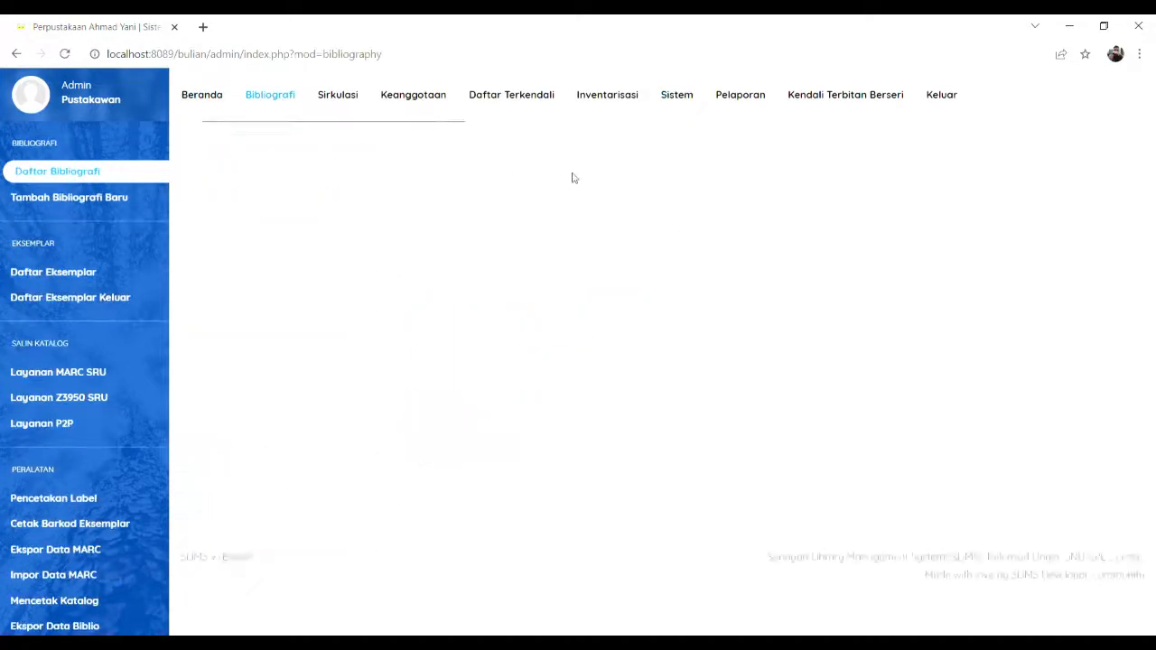
left_click(90, 203)
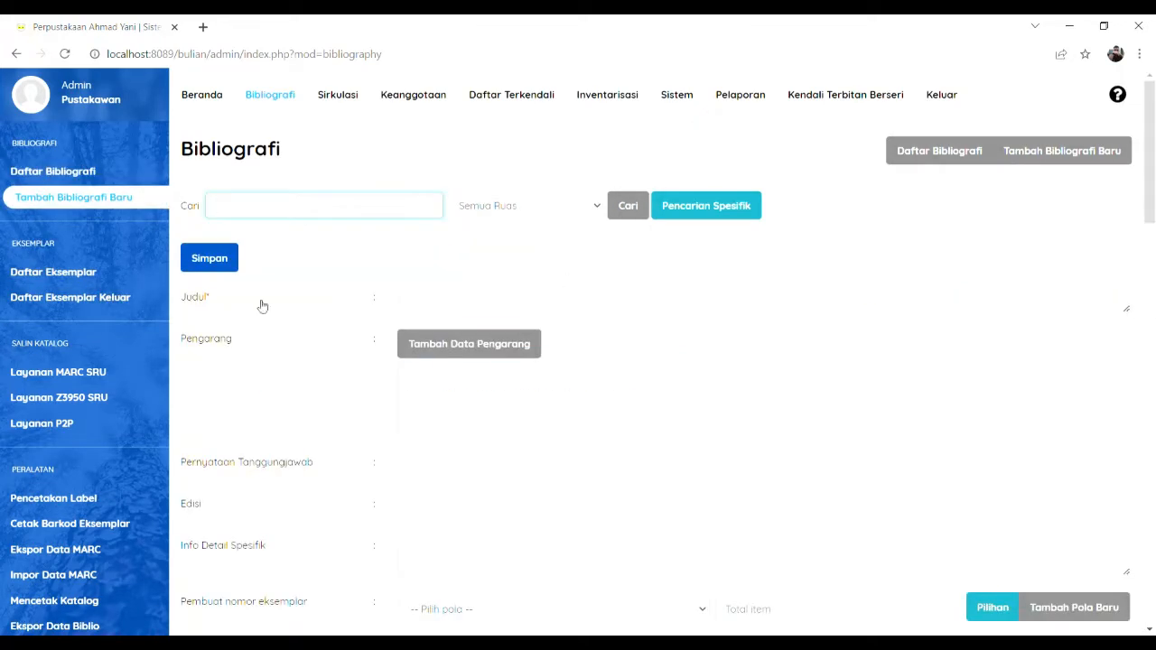
left_click(411, 307)
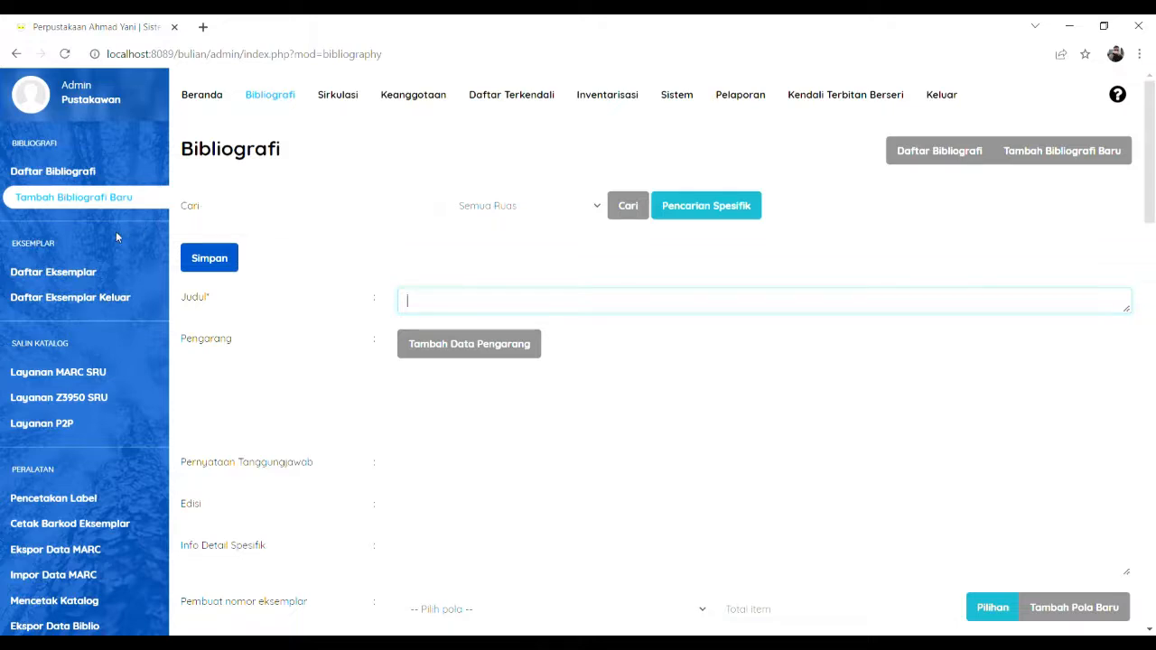
type("kint")
type("t ")
type("Jitu Peramalan Saham")
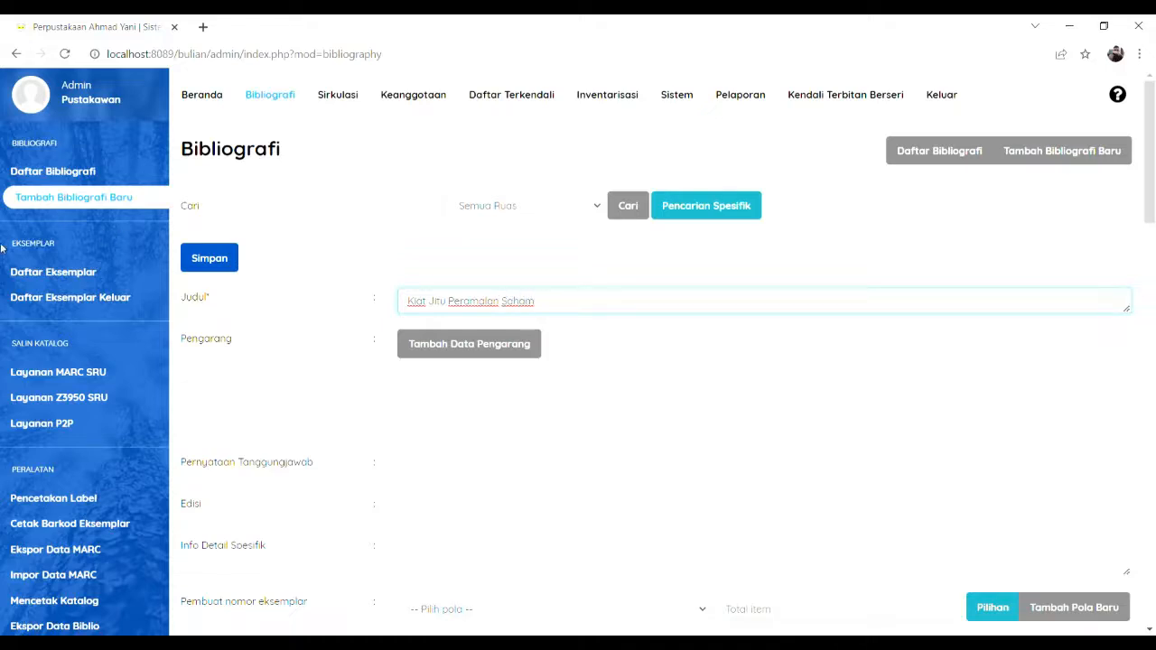
Step: Add the book's main author to the record through the author dialog
left_click(429, 348)
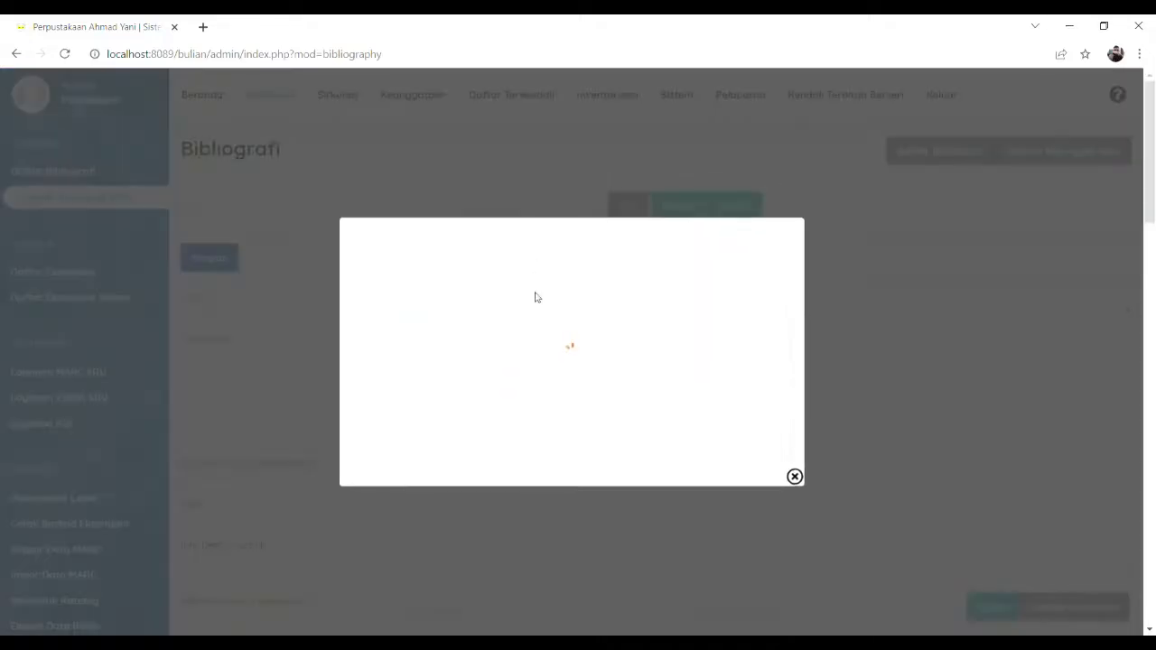
type("Arief Habib")
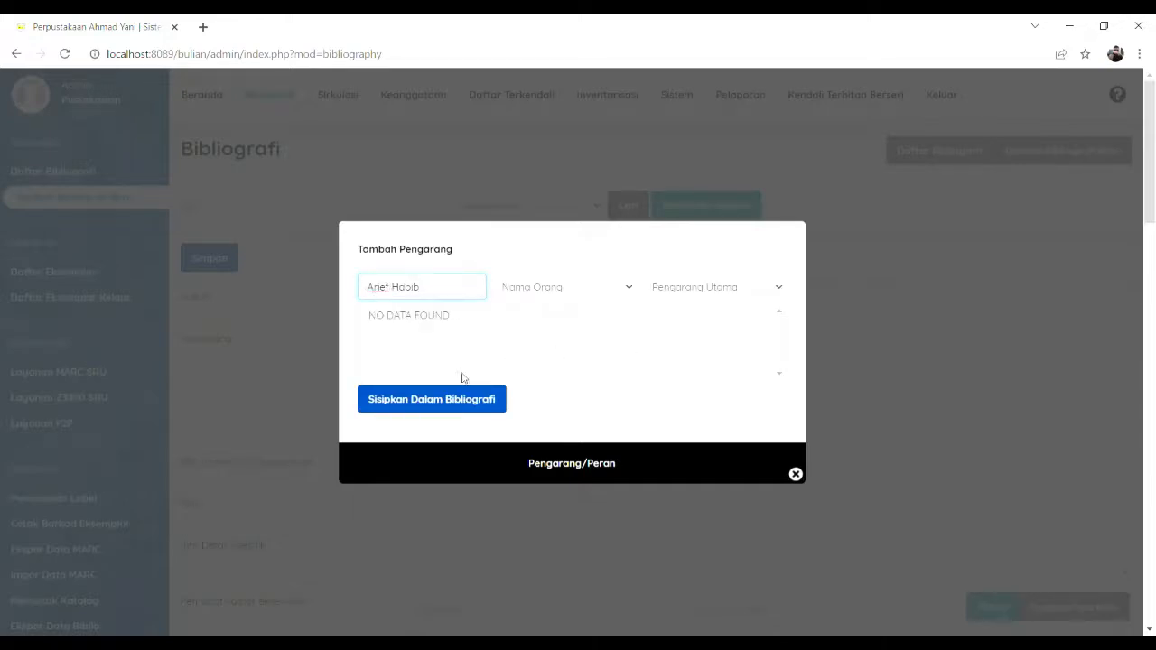
left_click(431, 403)
left_click(795, 474)
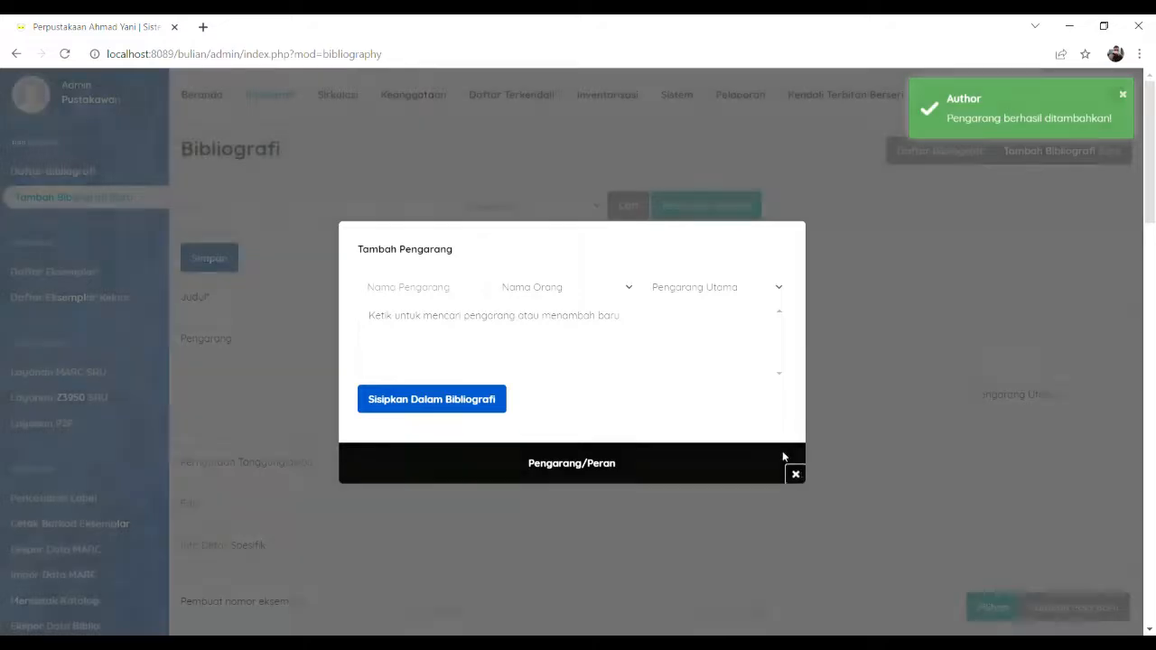
Step: Copy the author's name into the statement of responsibility field
scroll(344, 361, "down", 1)
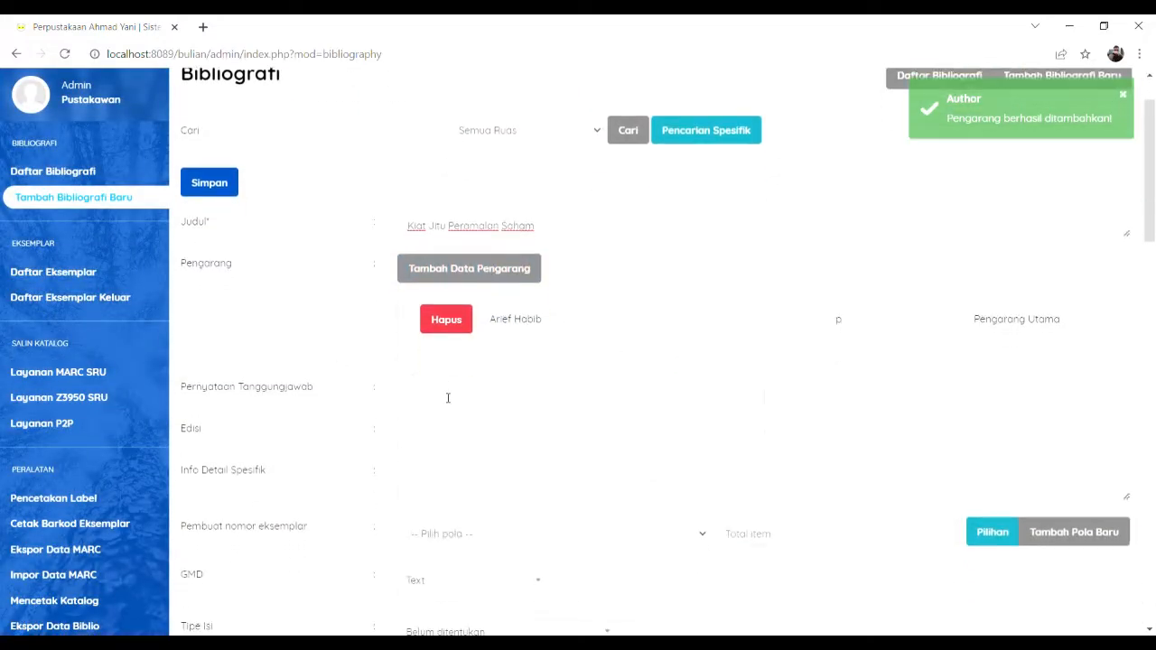
left_click(508, 384)
left_click_drag(575, 327, 488, 321)
key("ctrl+c")
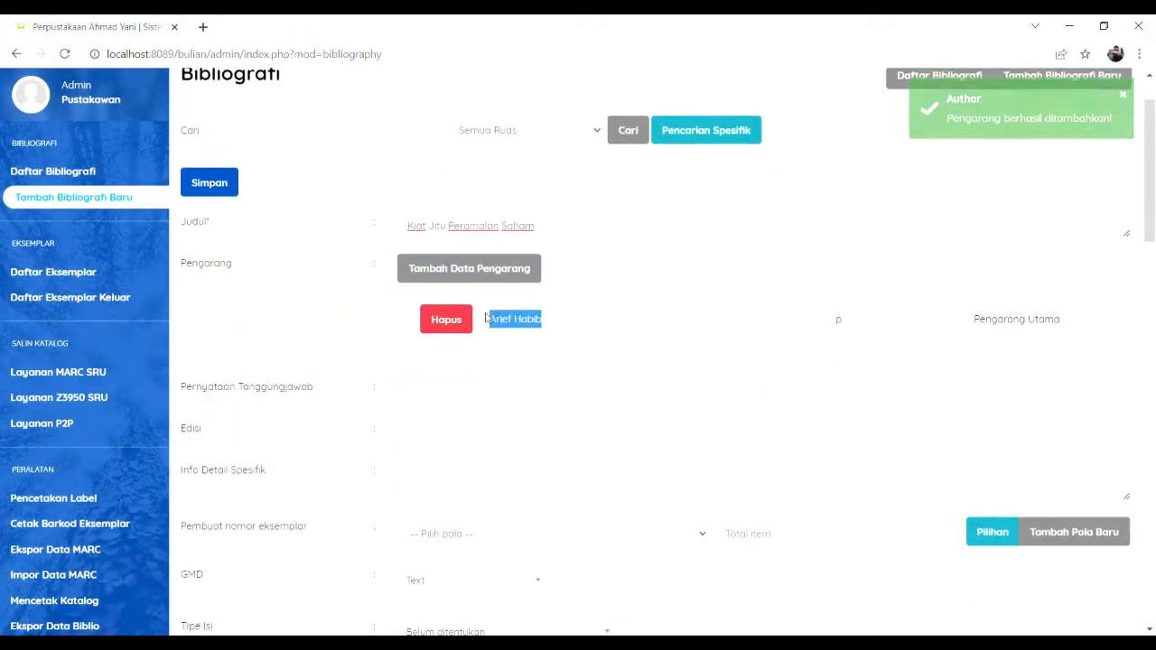
left_click(526, 399)
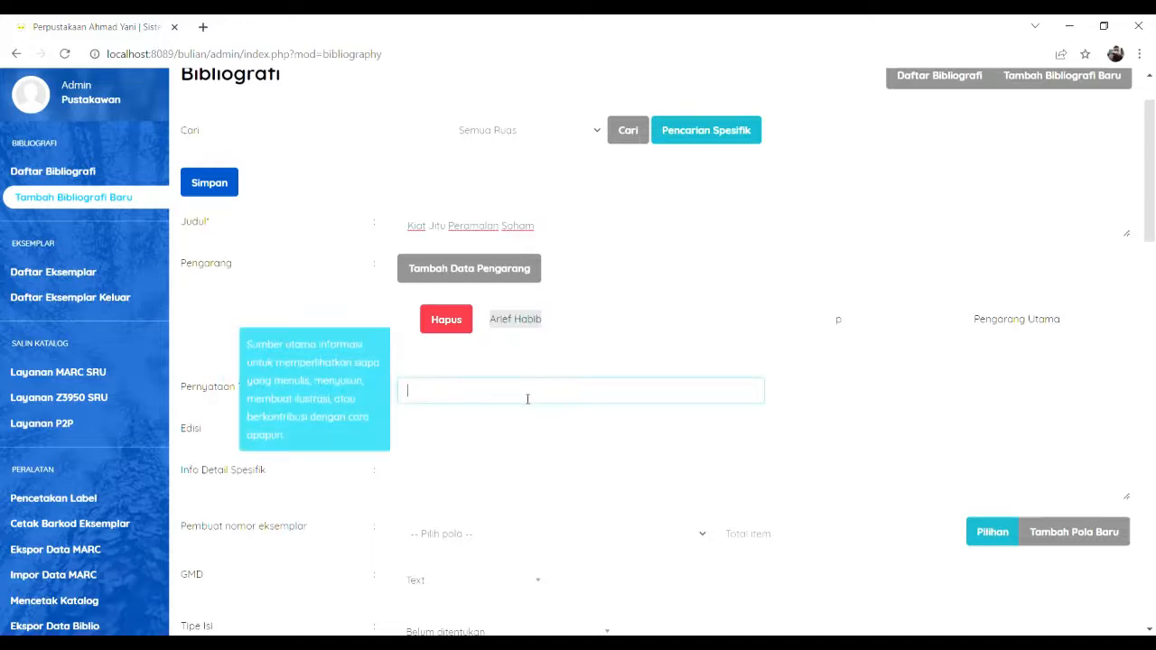
key("ctrl+v")
Step: Enter ed. 1 as the record's edition
scroll(617, 394, "down", 1)
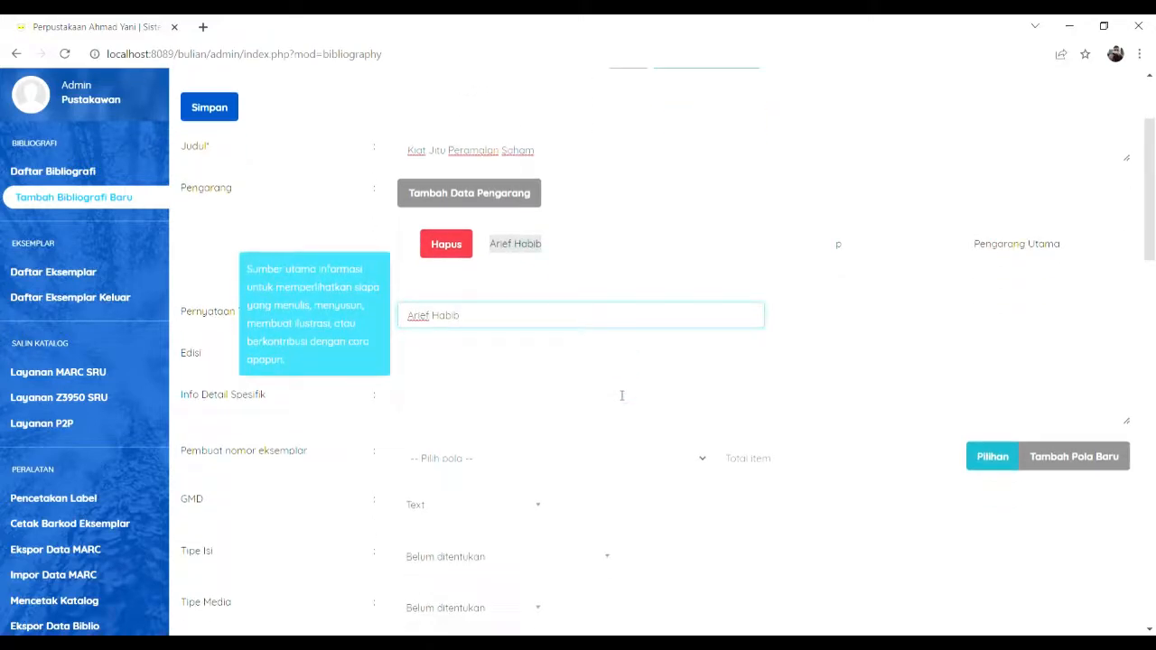
left_click(493, 364)
type("ed. 1")
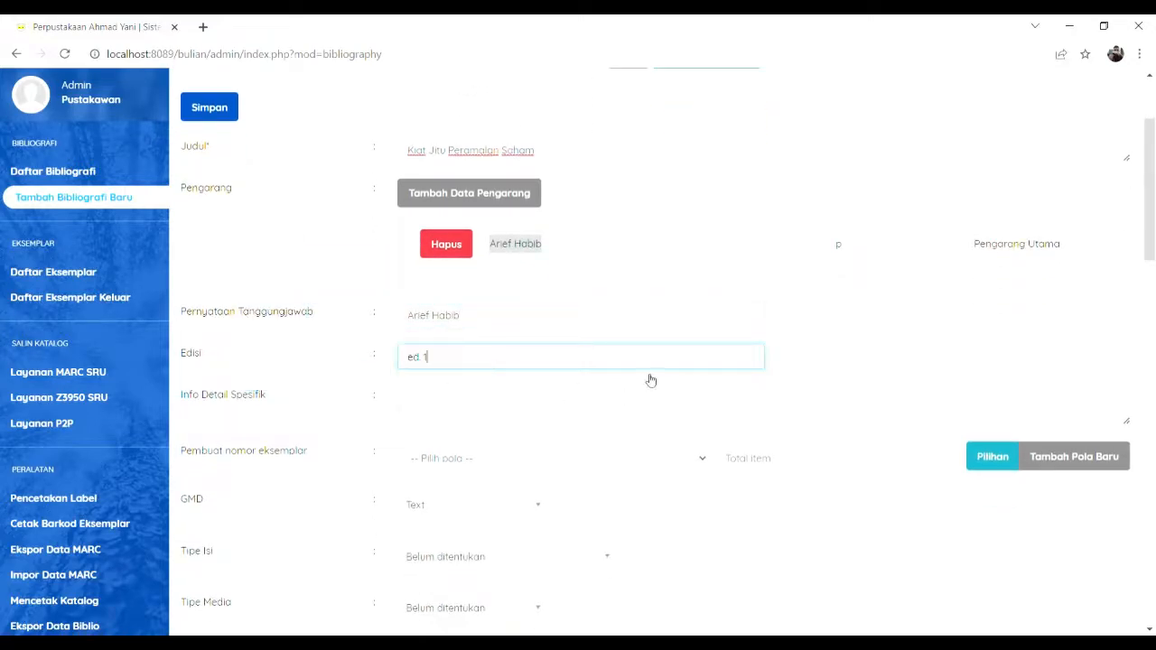
scroll(650, 379, "down", 1)
left_click(555, 348)
scroll(548, 356, "down", 4)
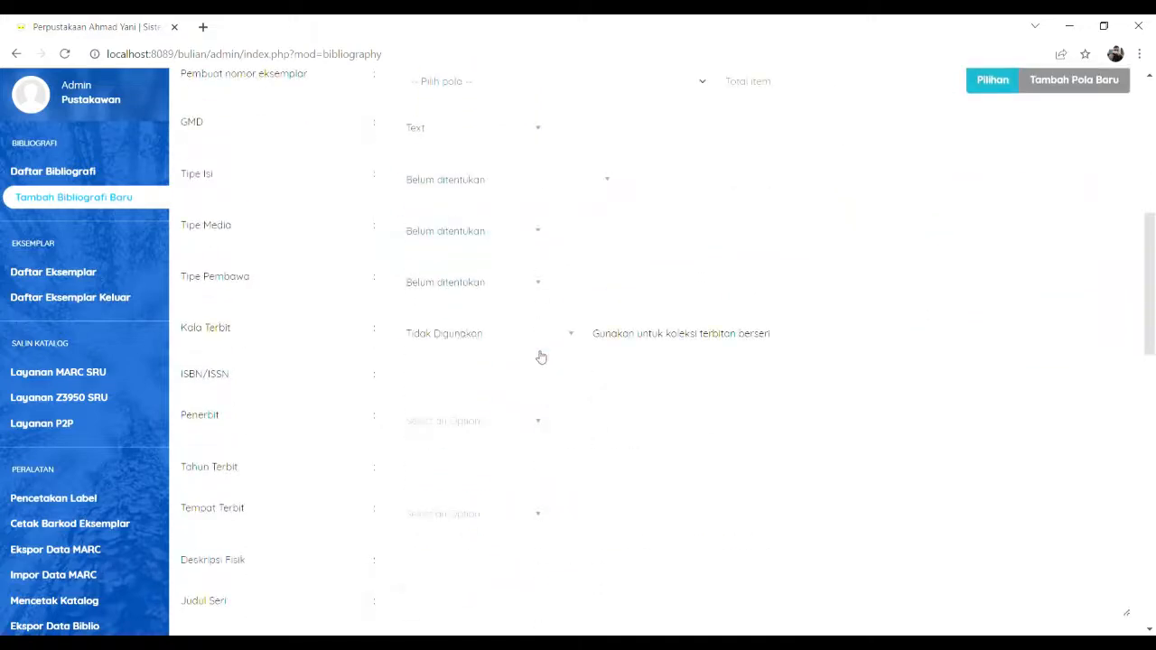
left_click(444, 368)
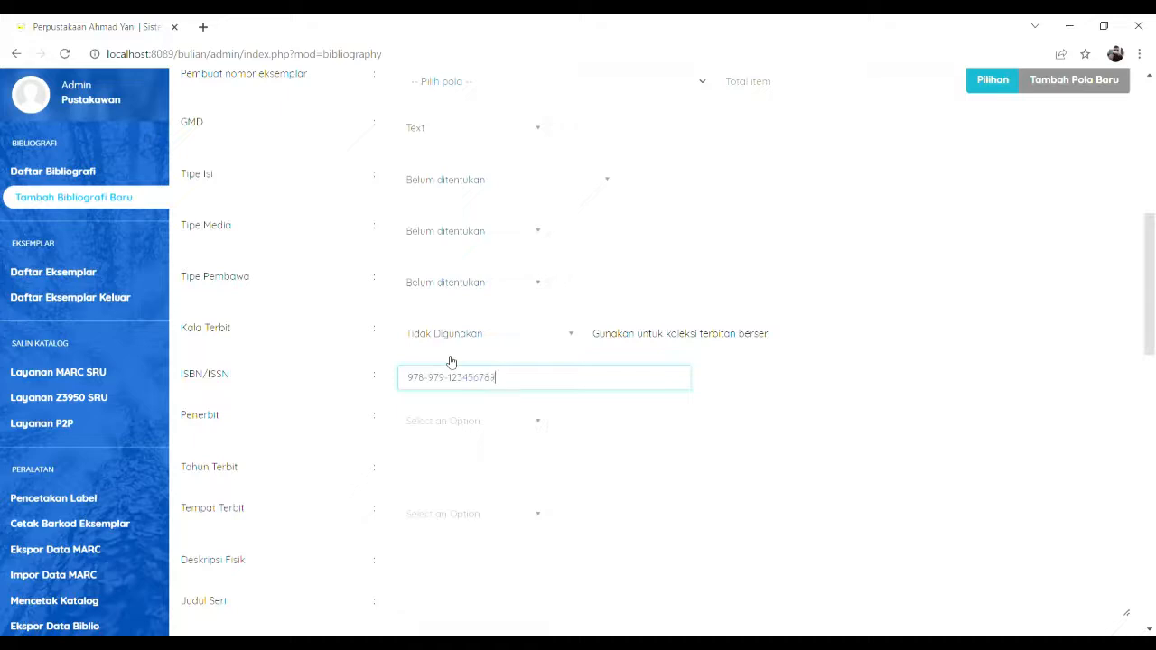
left_click(503, 432)
type("Andi")
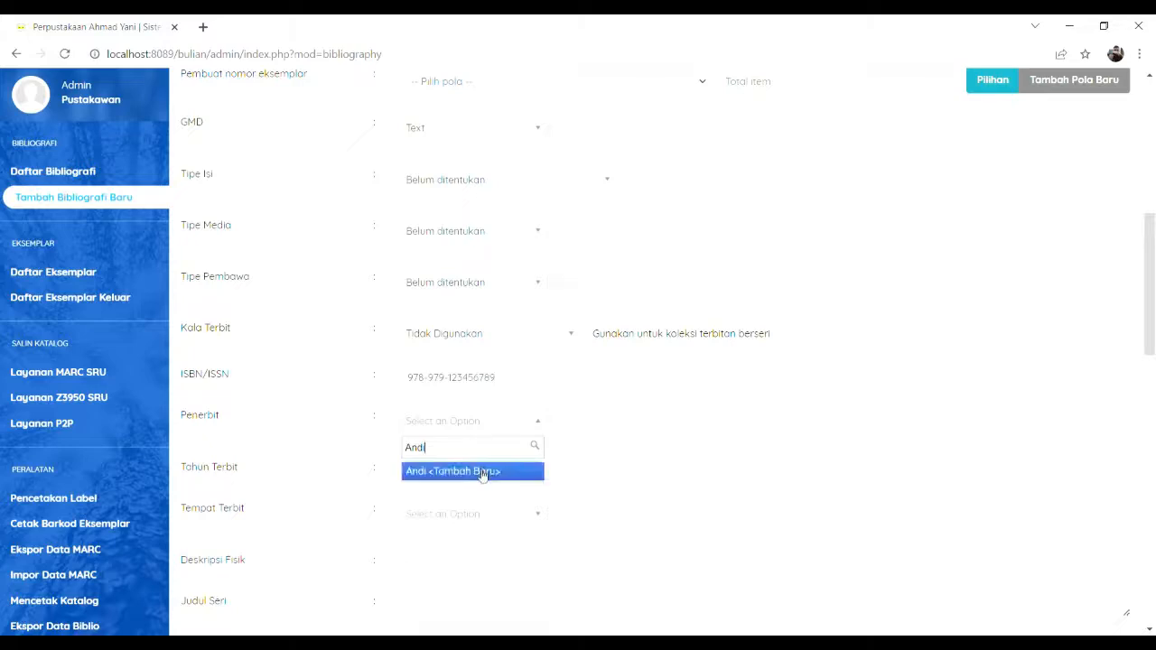
left_click(493, 471)
left_click(507, 488)
type("2008")
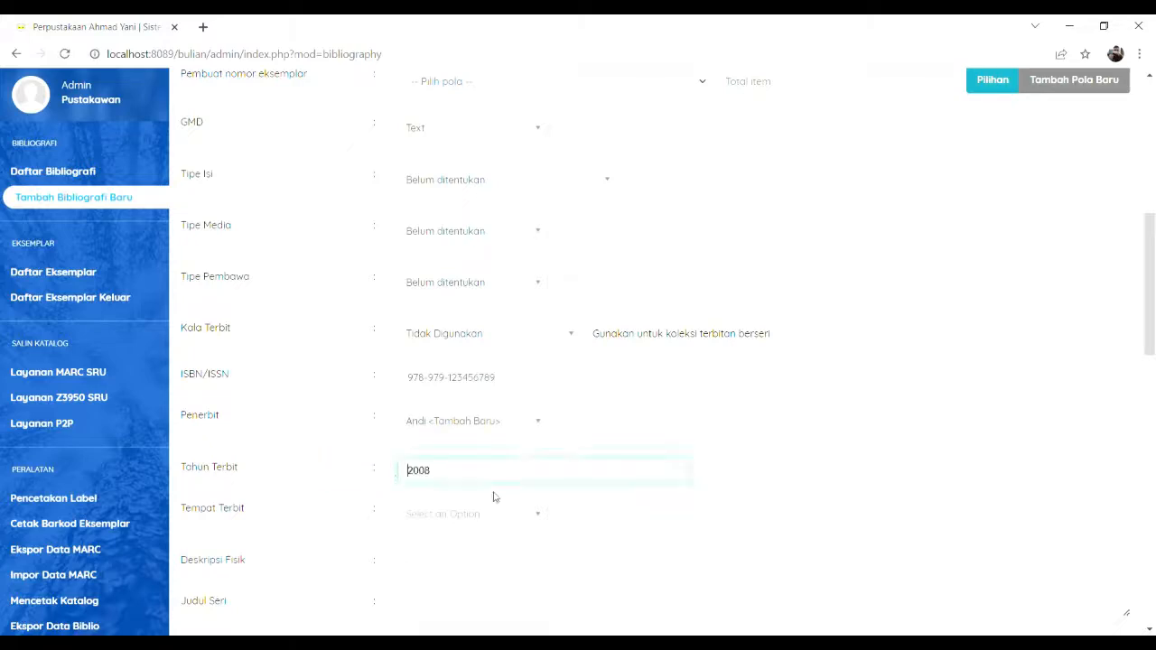
key("BackSpace")
key("BackSpace")
Step: Add Jogjakarta as publication place and physical description xiv, 274 hlm.;ilus.;21 cm
left_click(496, 514)
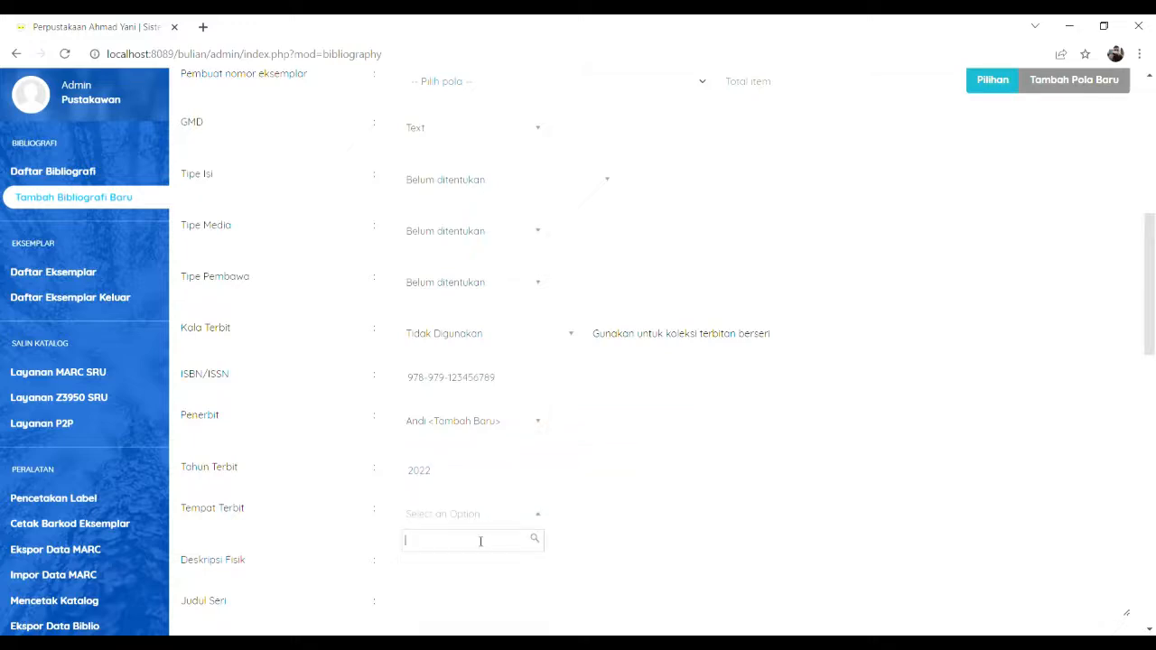
type("Jogjakar")
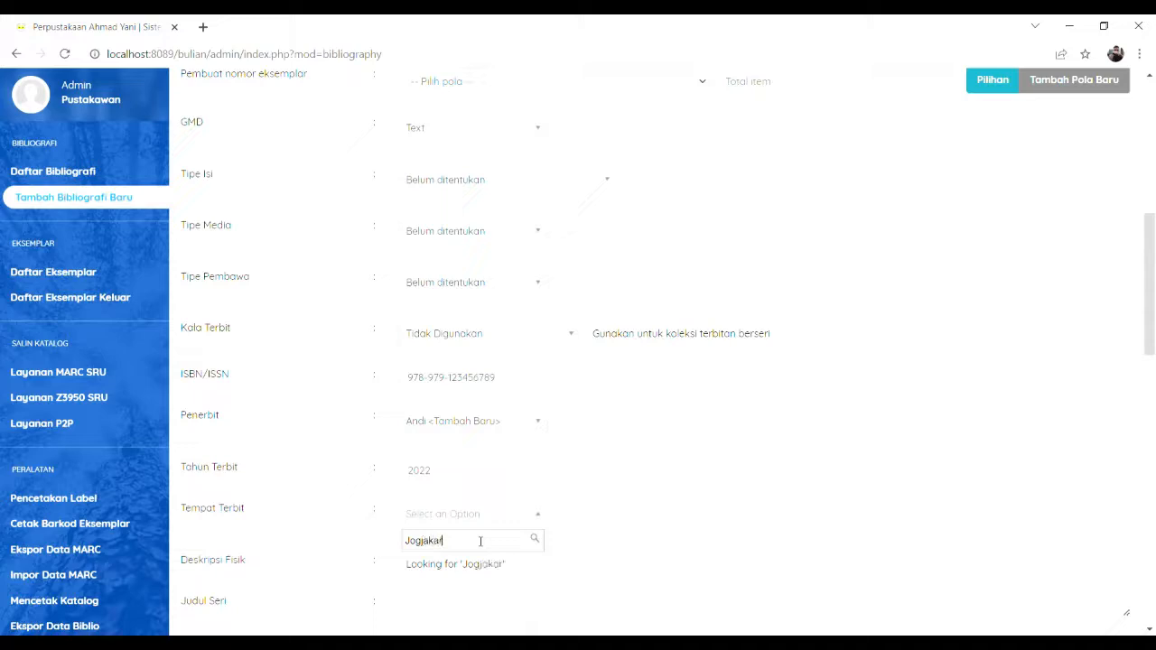
type("ta")
left_click(476, 566)
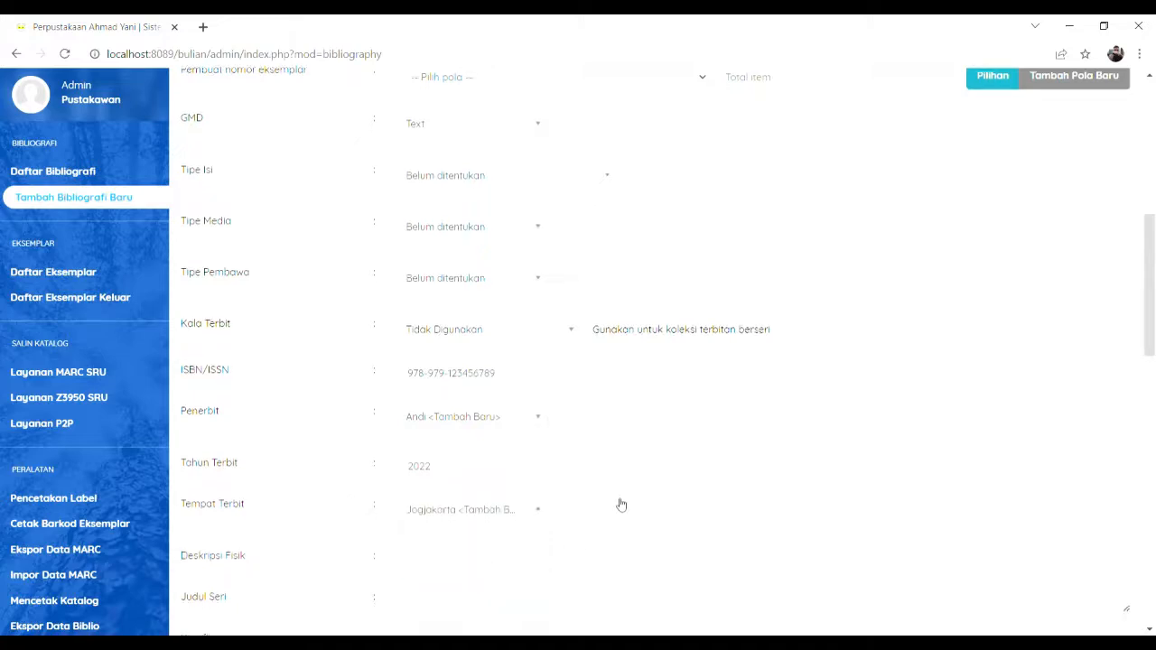
scroll(621, 505, "down", 1)
left_click(581, 498)
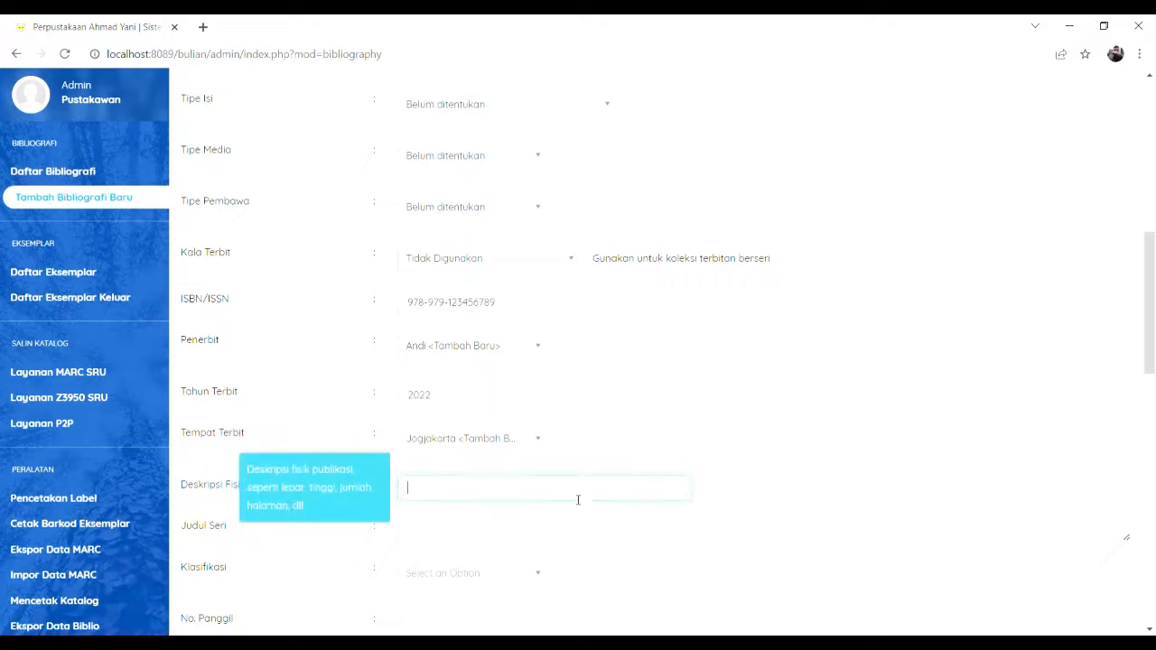
left_click(512, 522)
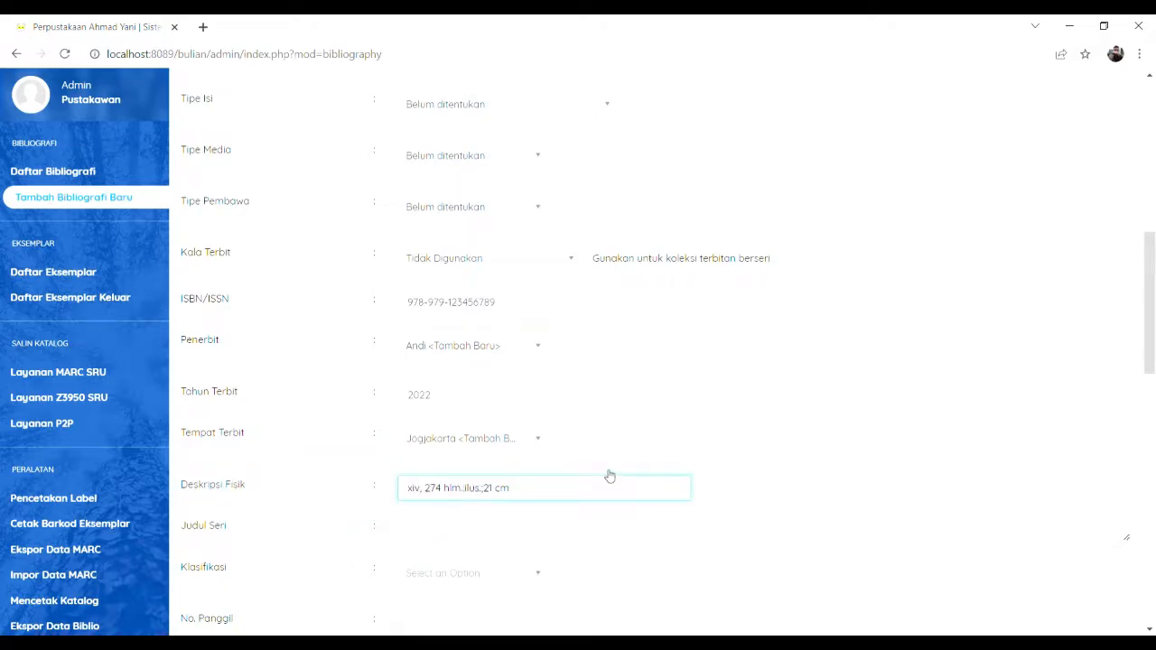
scroll(610, 476, "down", 2)
Step: Add classification 332, complete call number 332 ARI k, and paste the subject keyword in the subject dialog
left_click(509, 432)
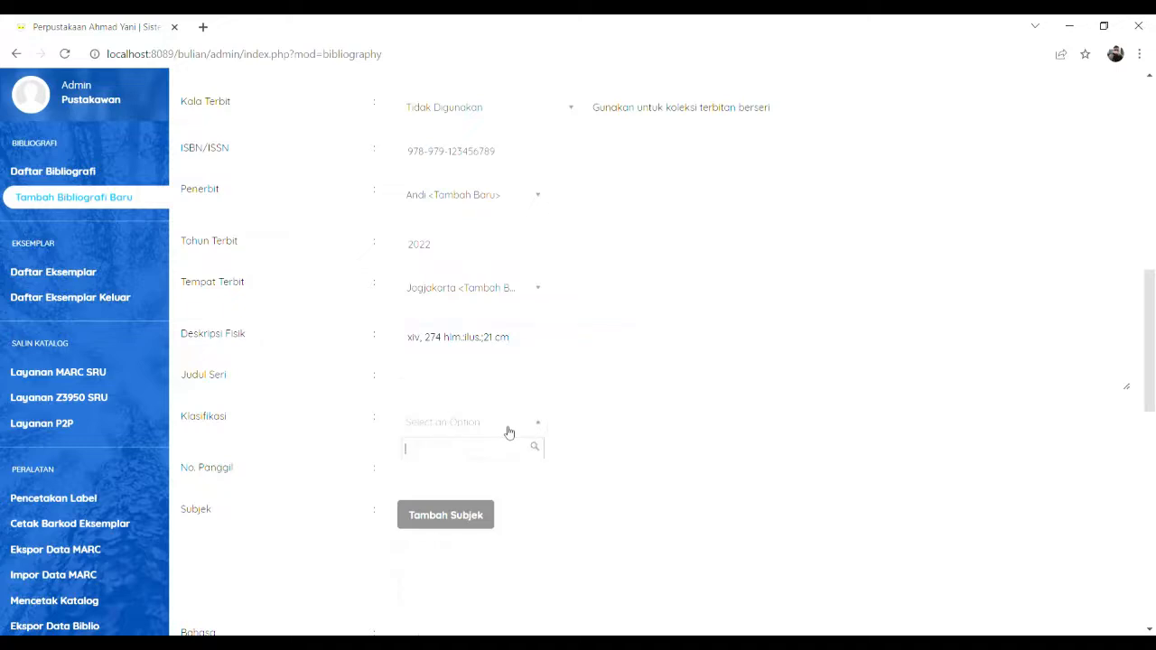
type("332")
left_click(491, 473)
left_click(490, 479)
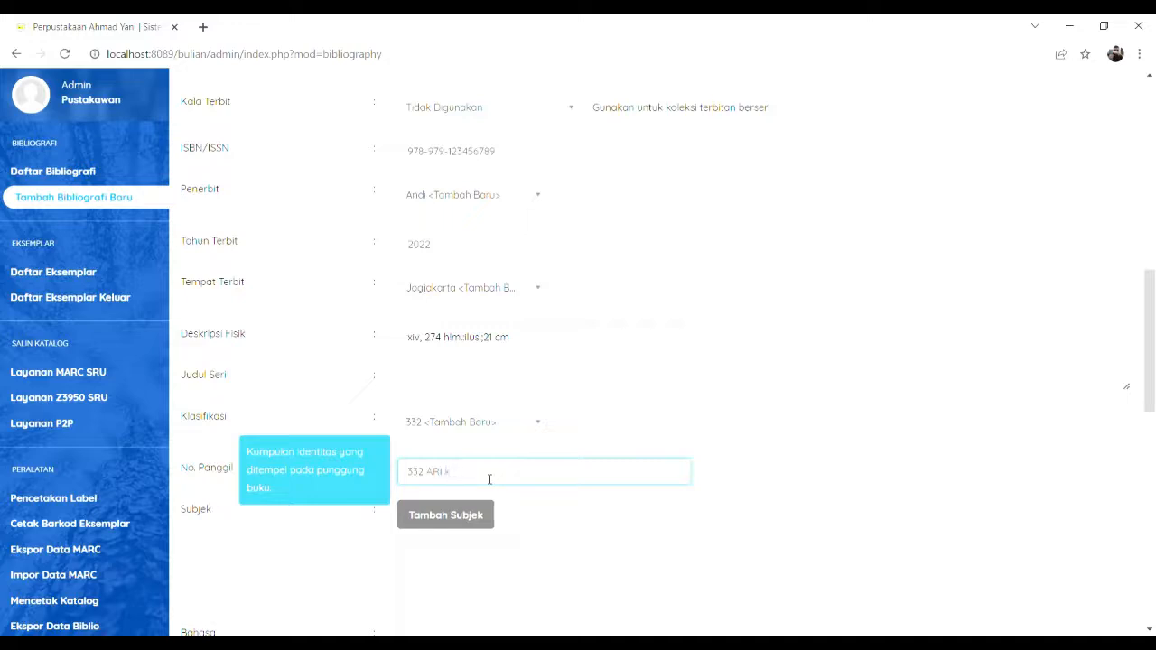
left_click(433, 515)
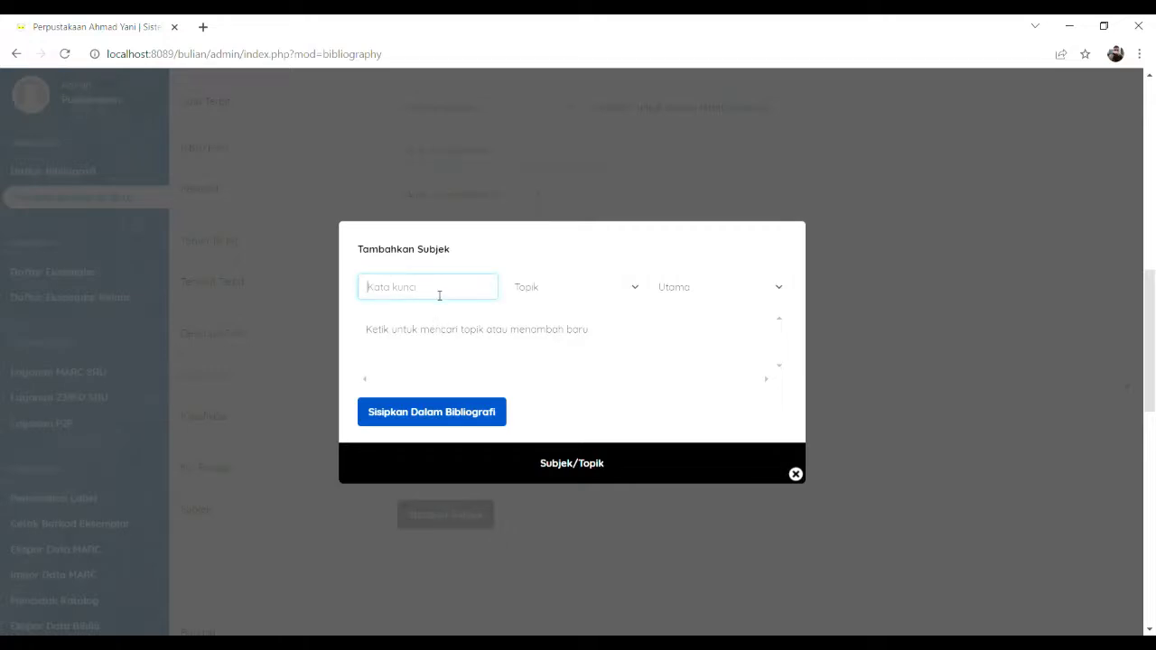
type("Investasi")
Step: Insert Investasi into the record as its primary subject and close the subject dialog
left_click(456, 422)
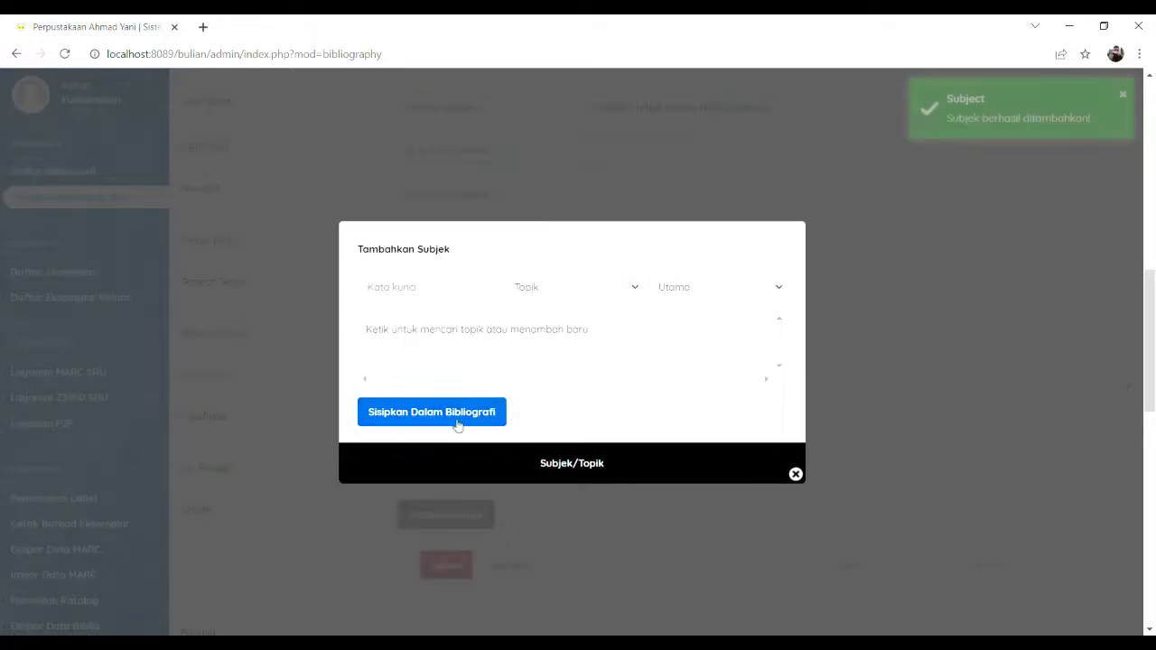
left_click(796, 474)
scroll(414, 501, "down", 3)
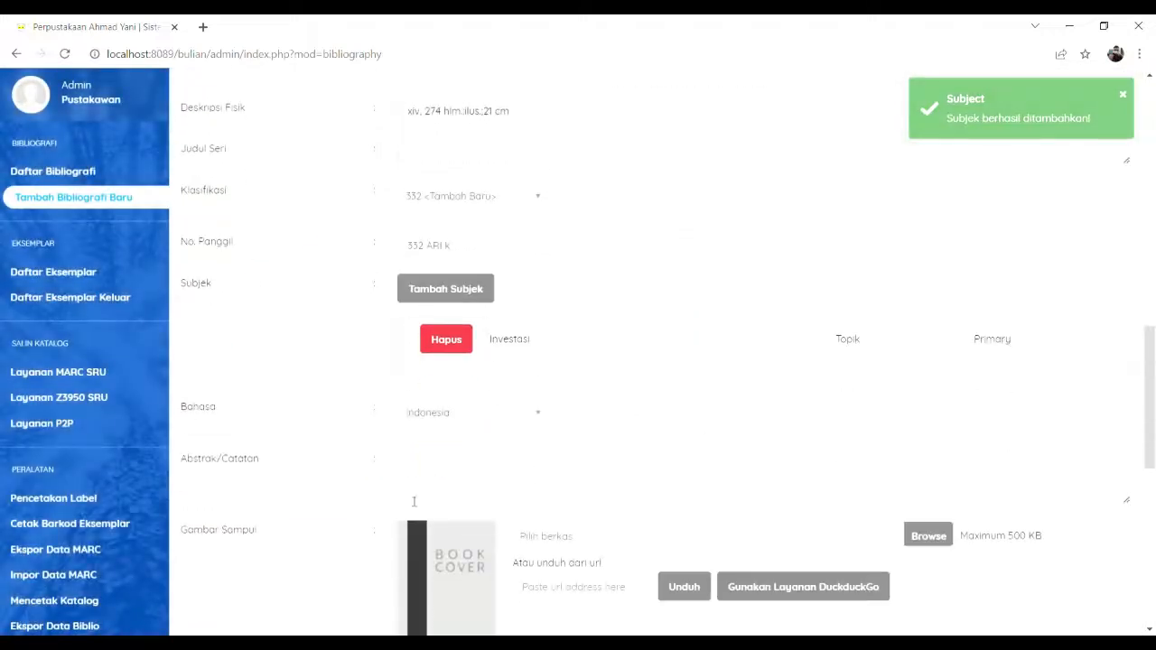
scroll(407, 519, "down", 3)
scroll(400, 536, "up", 3)
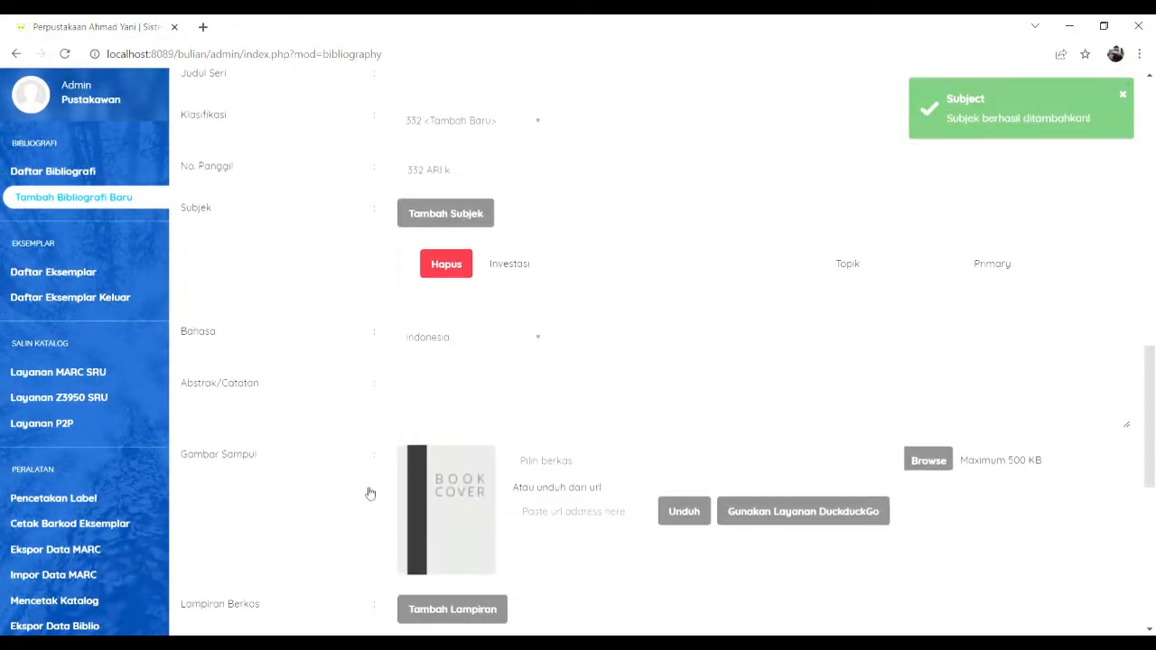
scroll(854, 379, "down", 1)
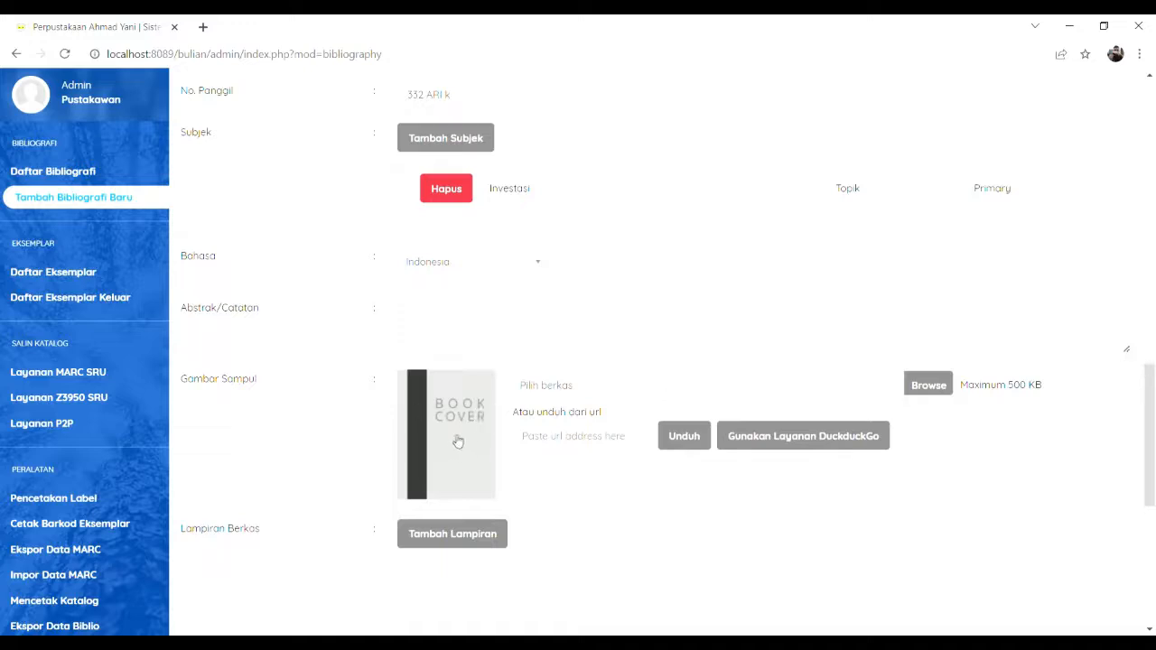
Step: Skip uploading a cover image and move to the bottom of the form
left_click(927, 387)
key("Escape")
scroll(304, 412, "down", 3)
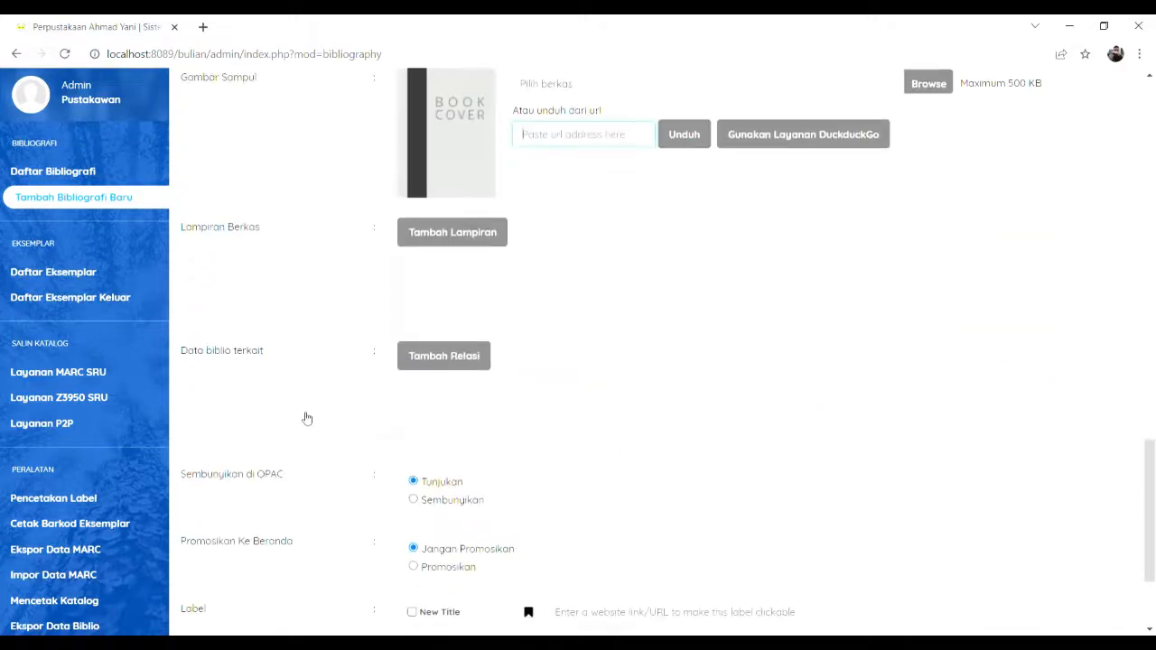
scroll(458, 425, "down", 2)
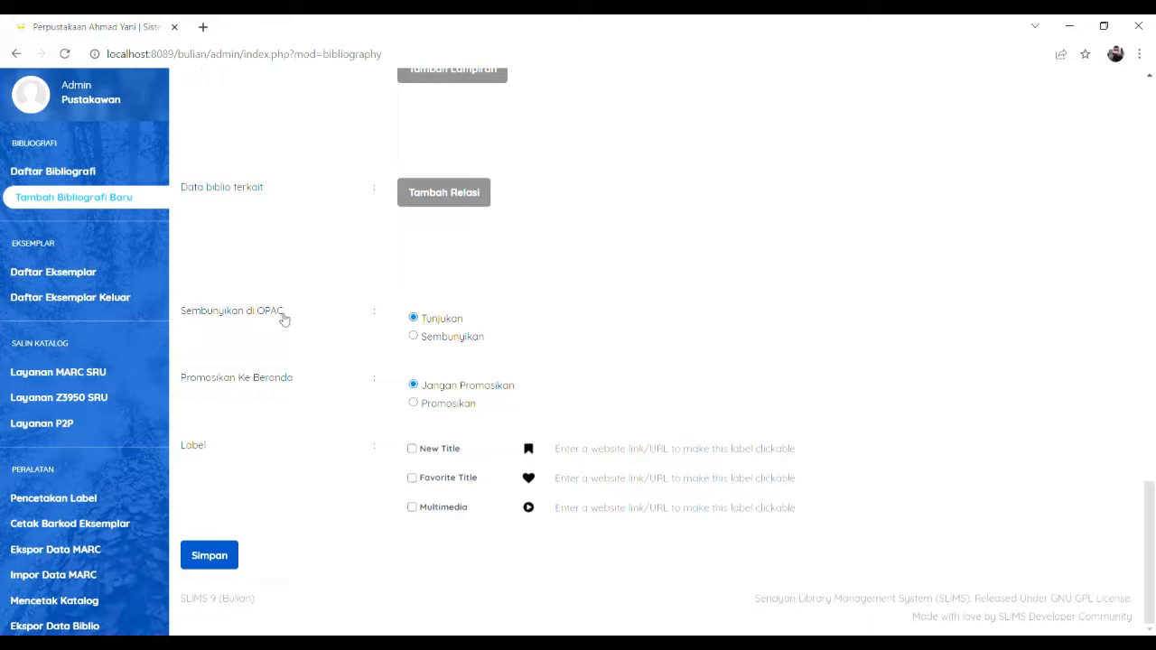
left_click(417, 340)
Step: Save the new Kiat Jitu Peramalan Saham bibliographic record
left_click(222, 554)
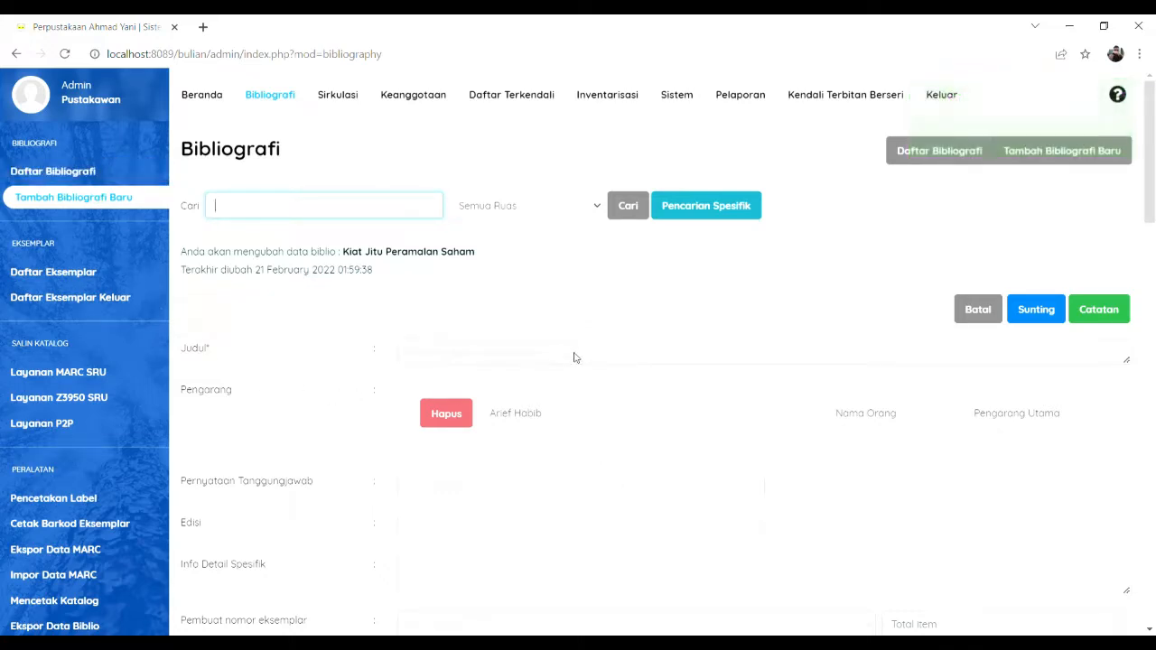
scroll(574, 358, "down", 3)
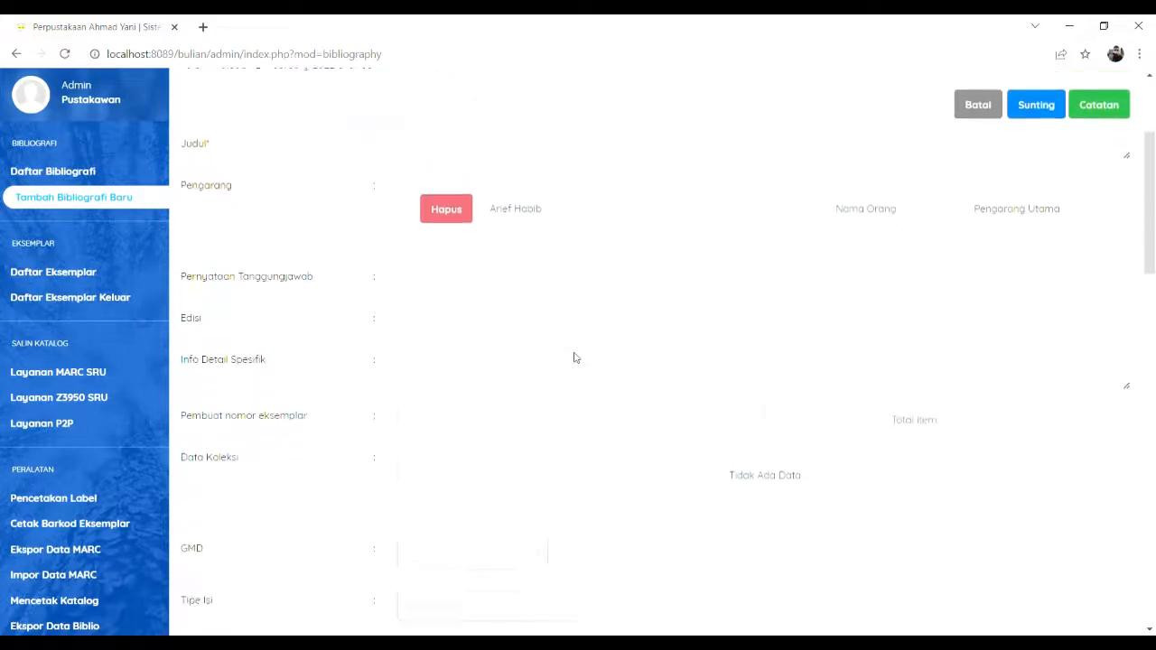
scroll(573, 357, "up", 2)
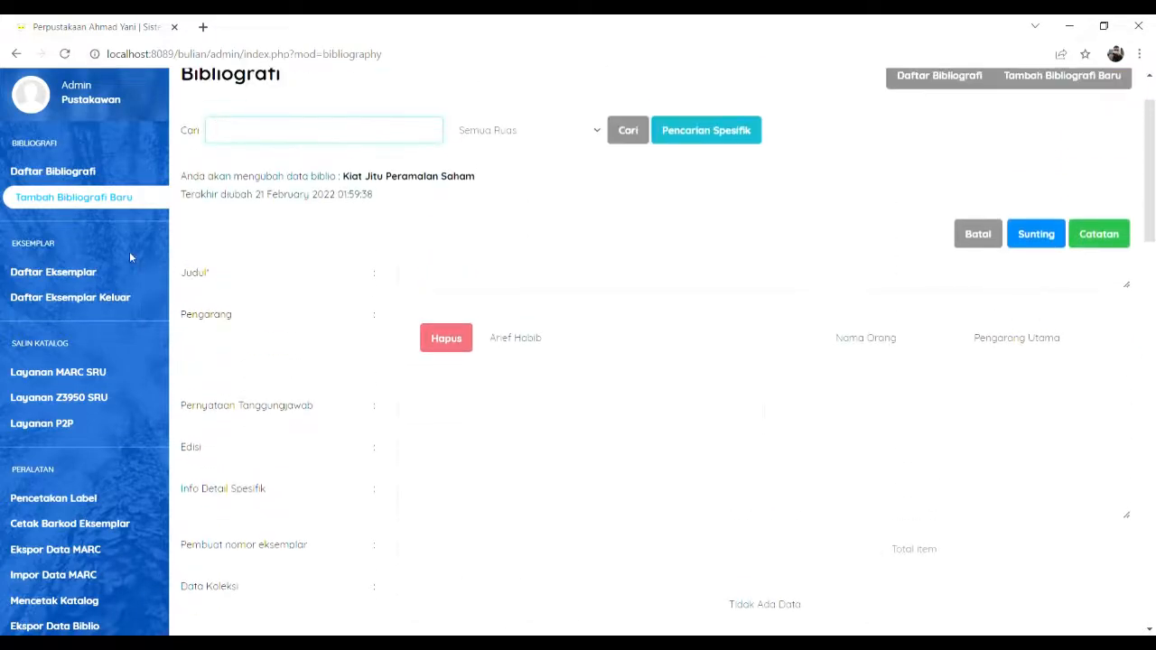
Step: Reopen Kiat Jitu Peramalan Saham from the bibliography list in editable mode, down to Data Koleksi
left_click(72, 174)
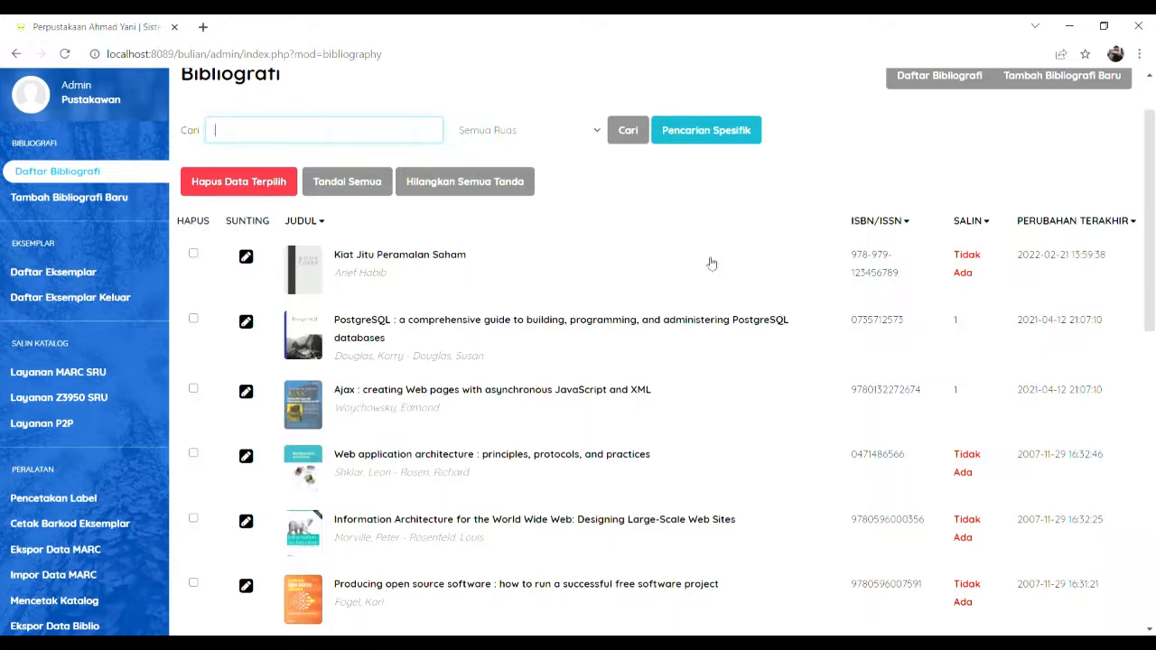
left_click(323, 277)
double_click(324, 277)
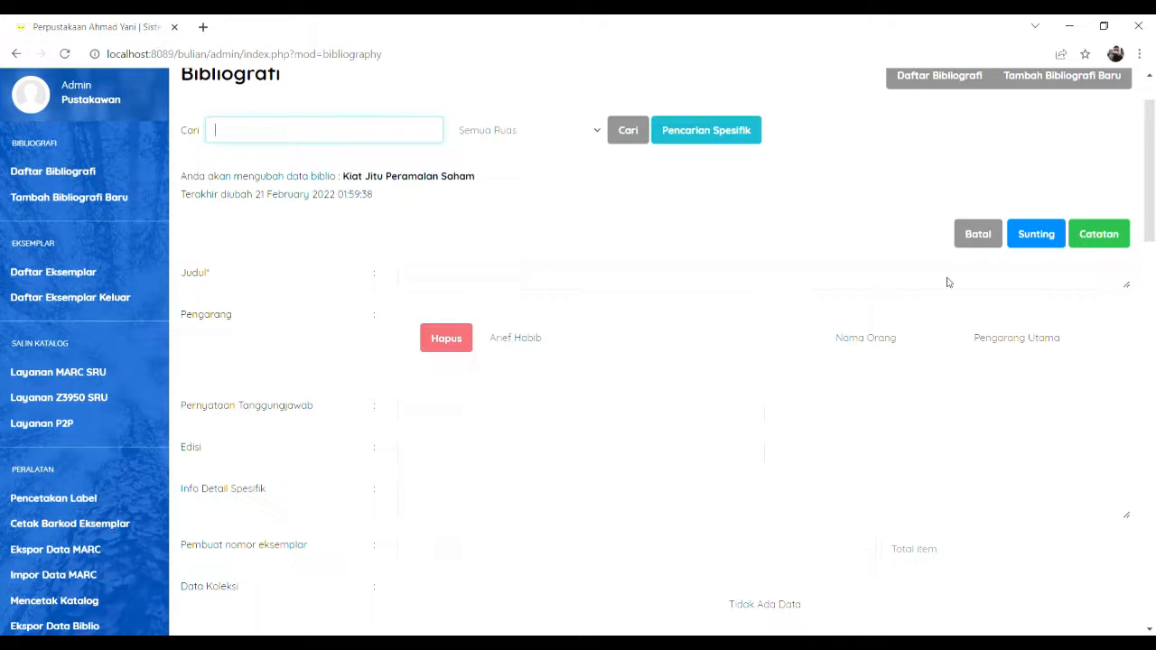
left_click(1037, 243)
scroll(601, 279, "down", 2)
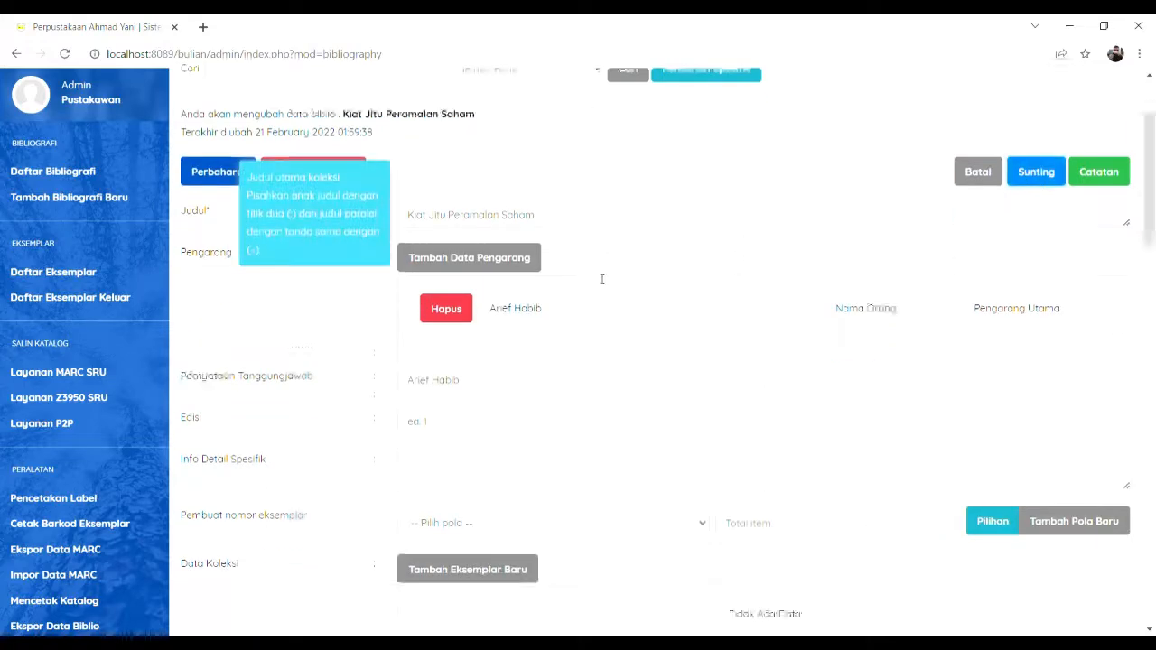
scroll(812, 298, "down", 2)
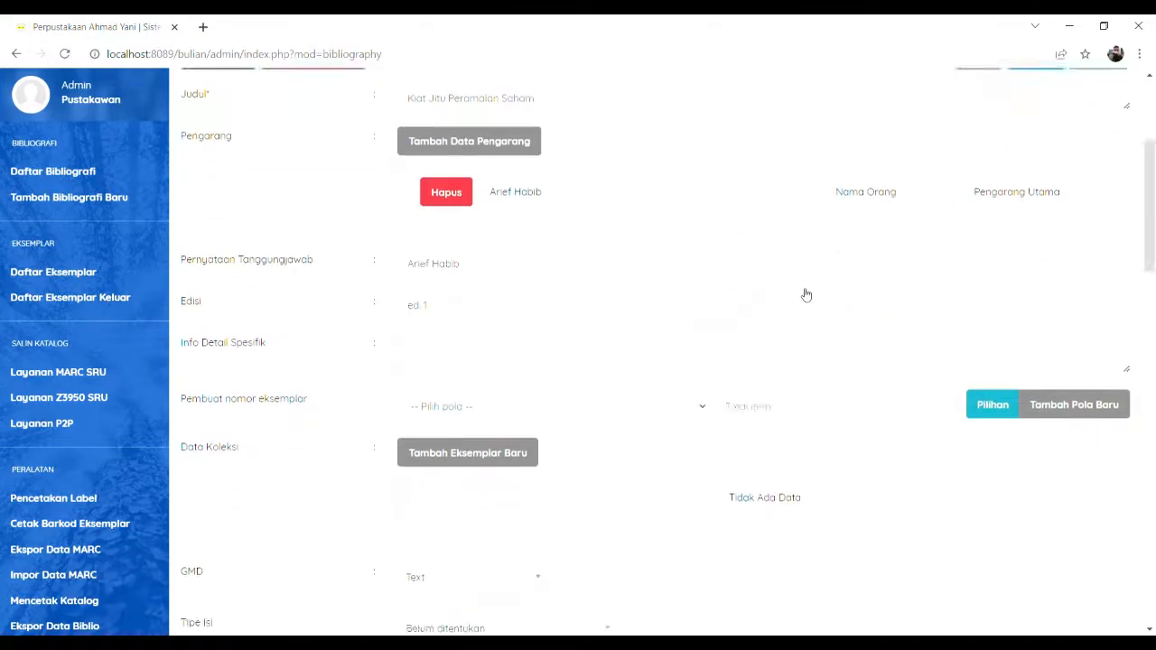
Step: Add copy 123456789 with inventory code 111, location My Library, shelf 300, type Textbook, and save it
left_click(526, 330)
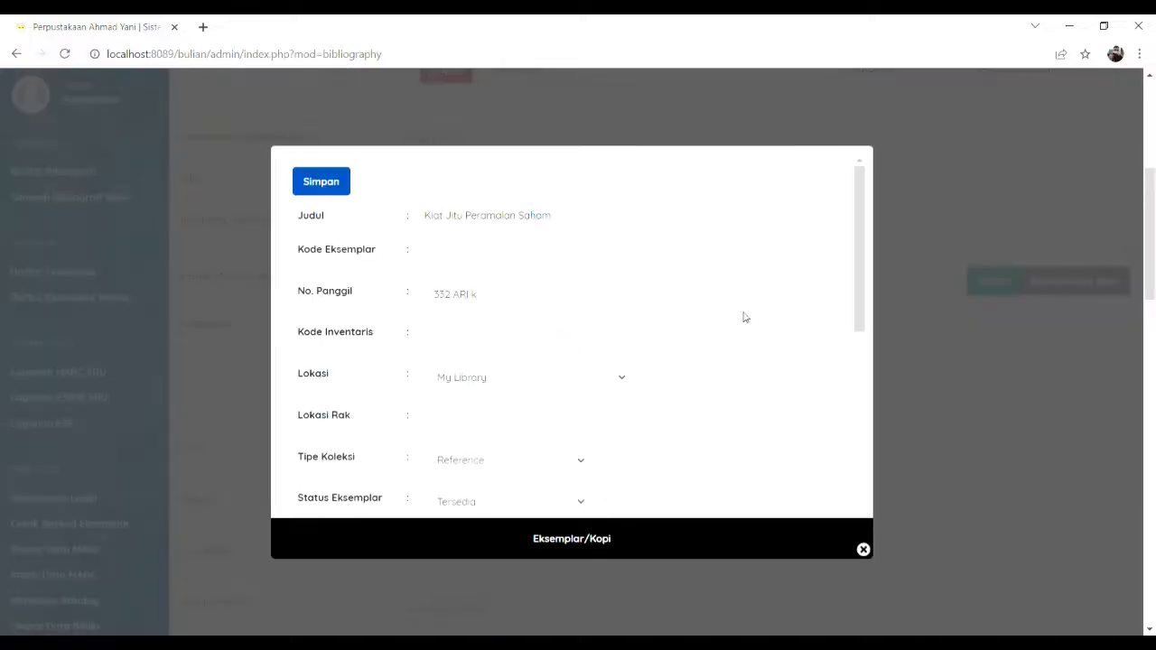
left_click(491, 260)
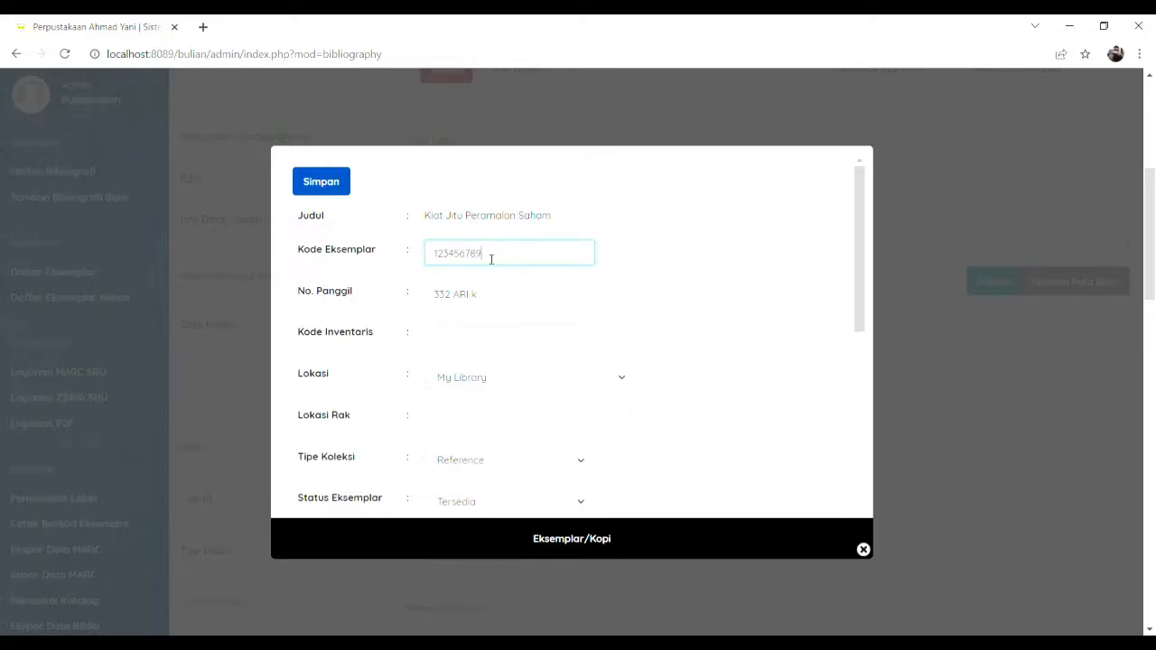
left_click(522, 332)
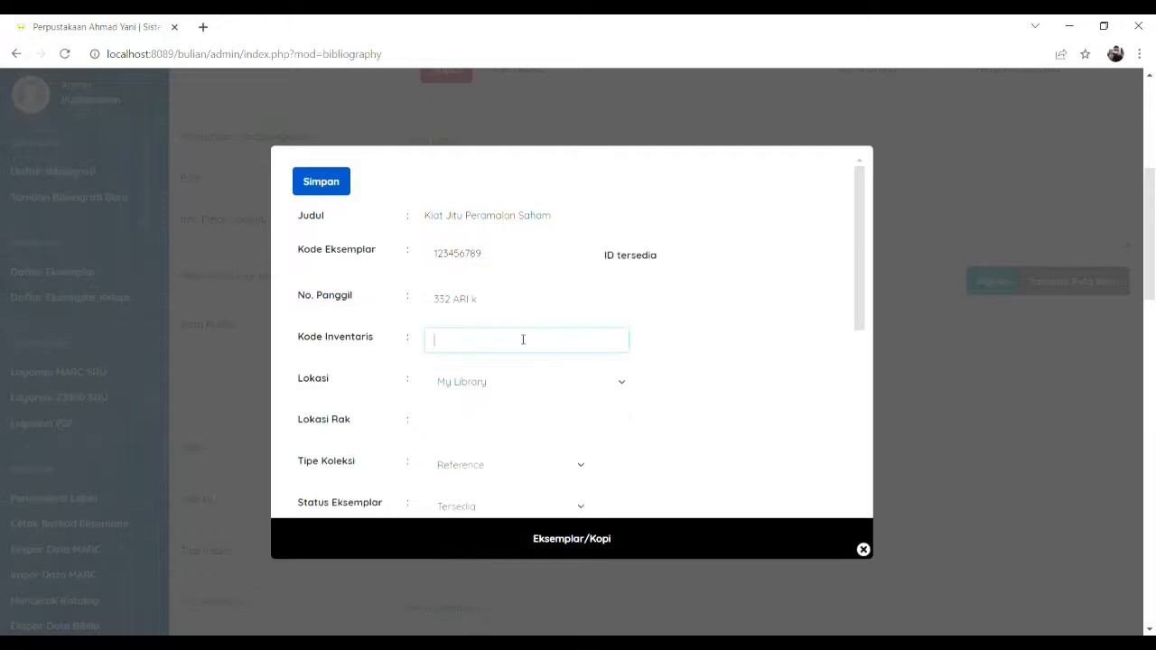
left_click(531, 390)
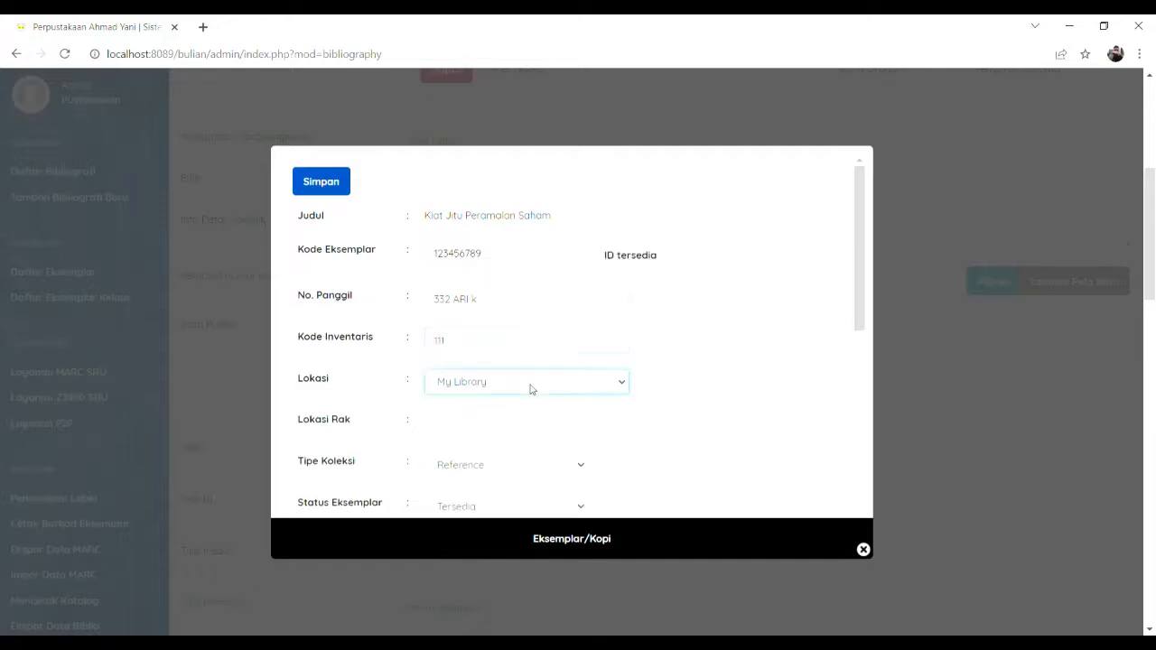
scroll(546, 394, "down", 1)
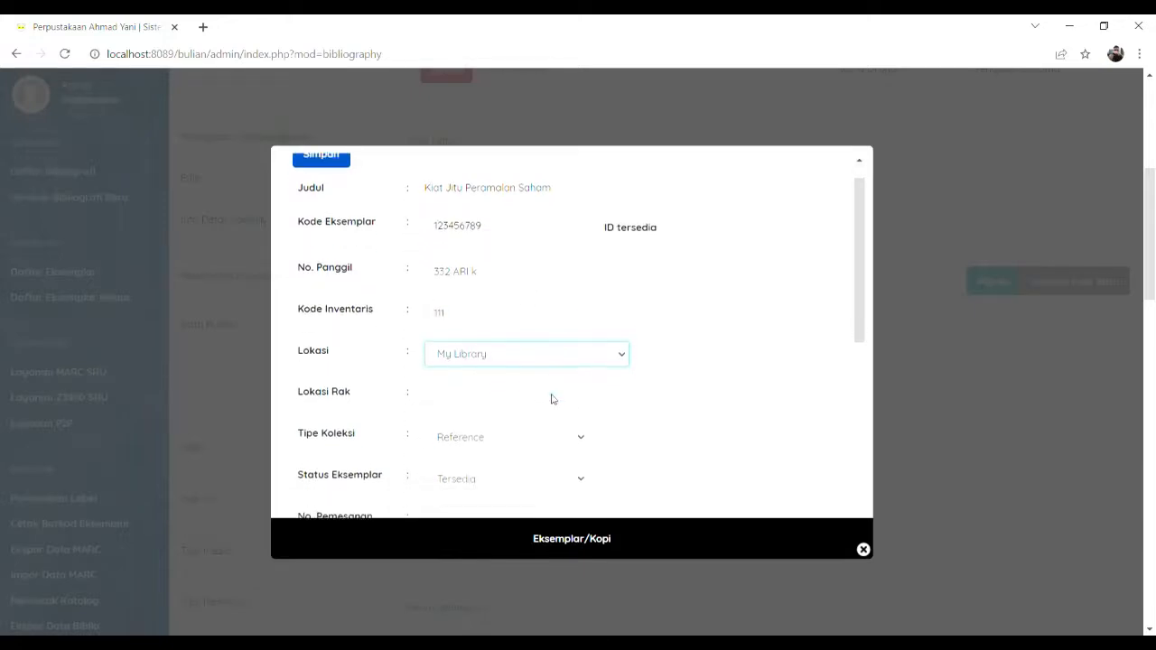
left_click(525, 349)
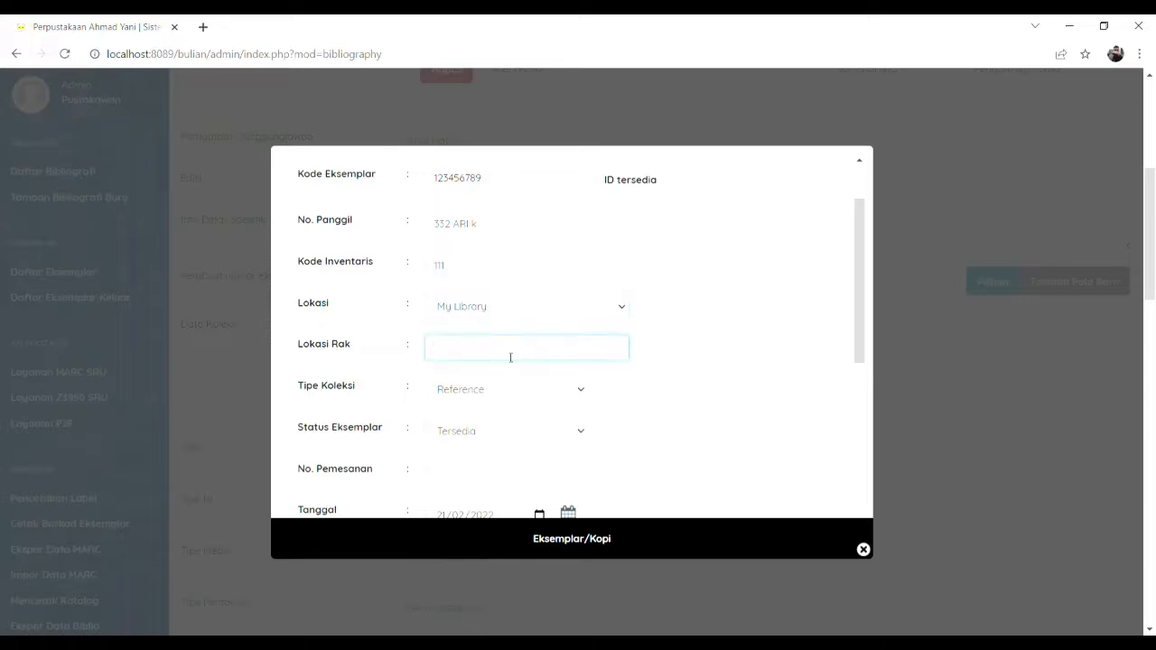
type("300")
key("Tab")
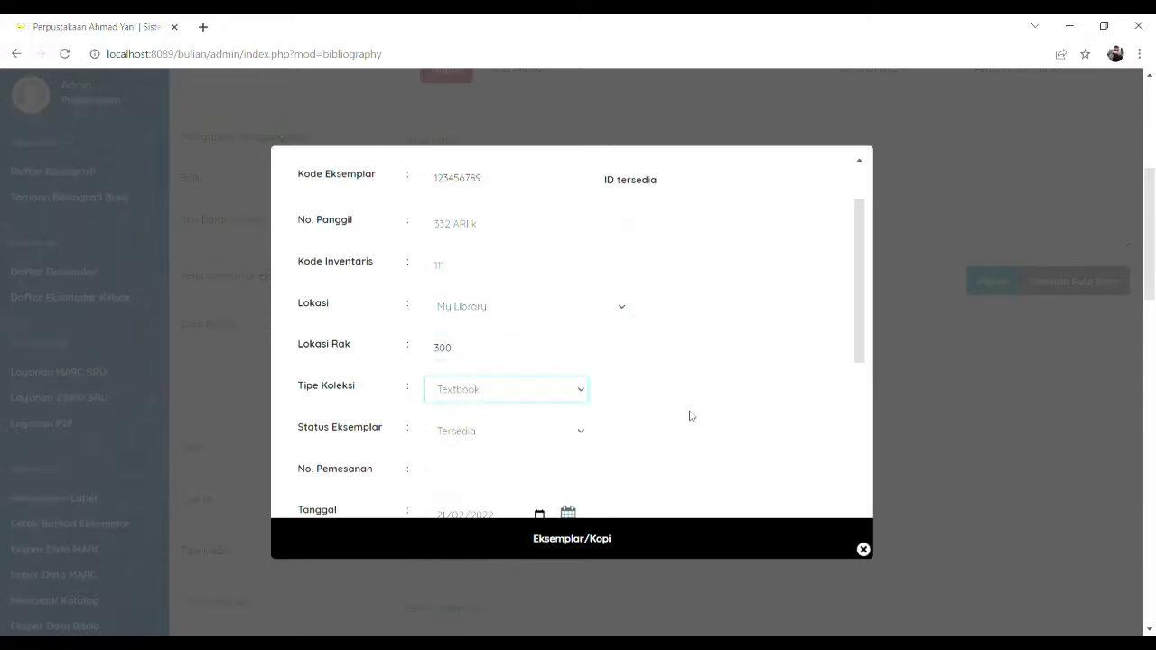
scroll(689, 413, "down", 5)
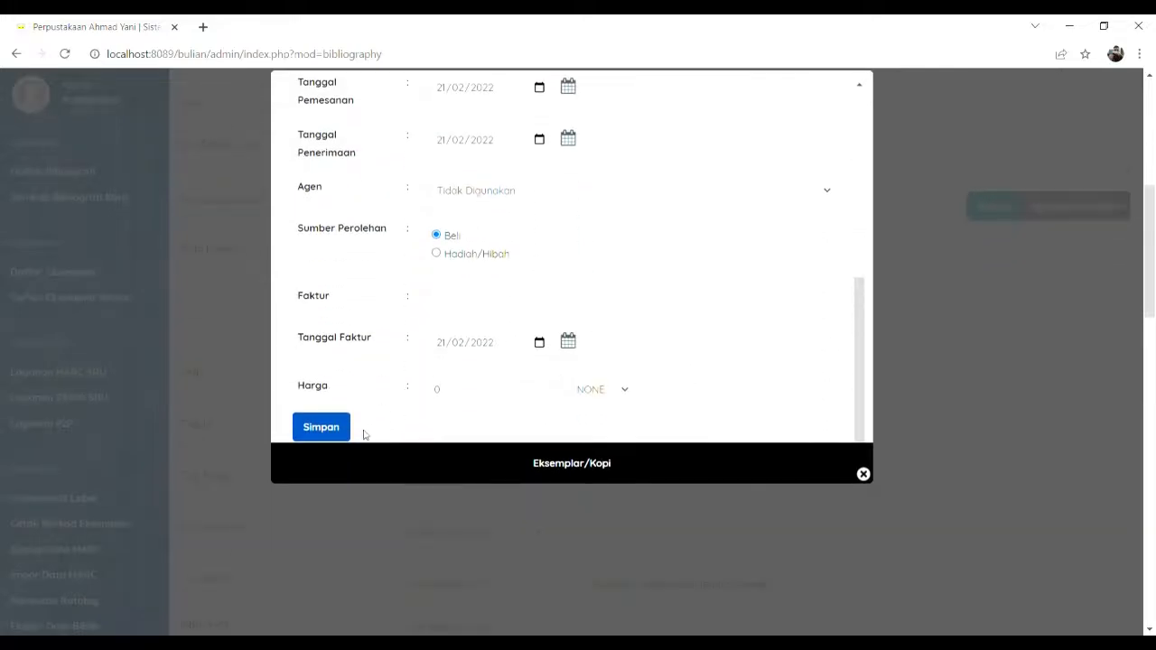
left_click(323, 427)
scroll(655, 397, "up", 3)
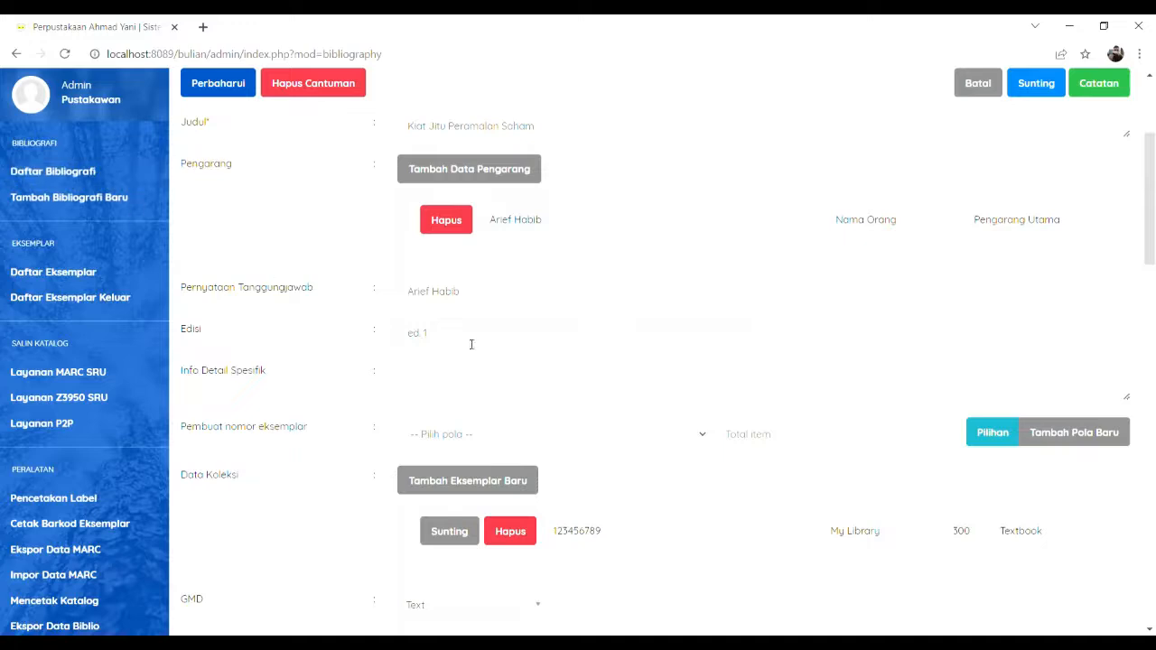
scroll(472, 343, "up", 3)
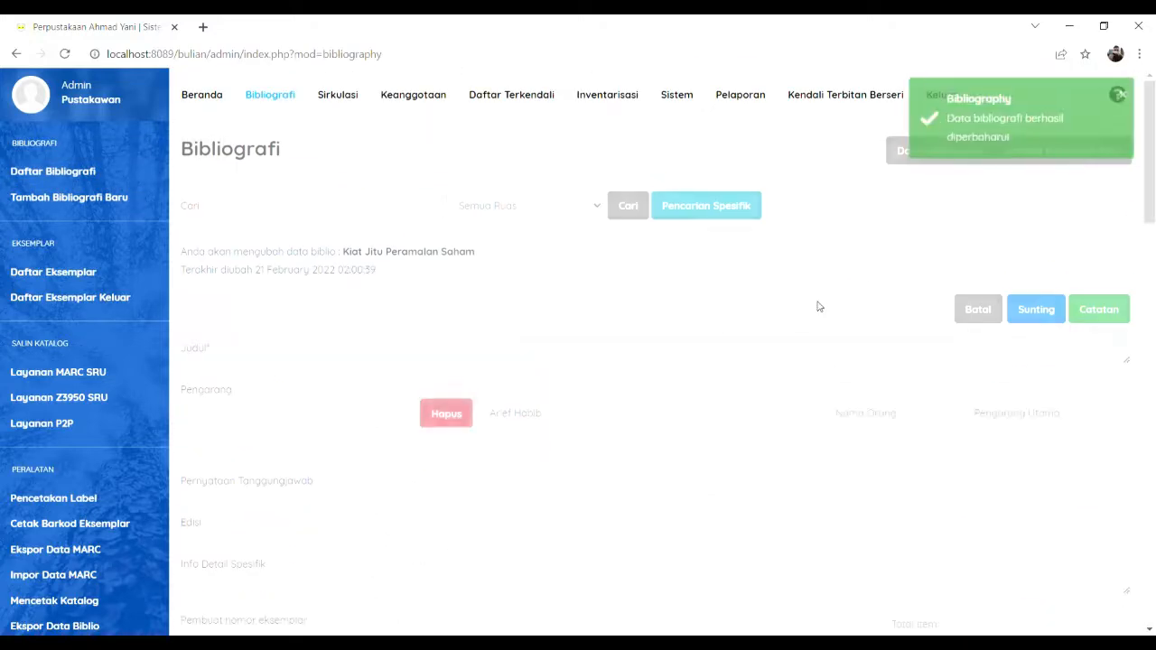
Step: Confirm copy 123456789 is in the Daftar Eksemplar list, then view the empty Daftar Eksemplar Keluar
left_click(86, 171)
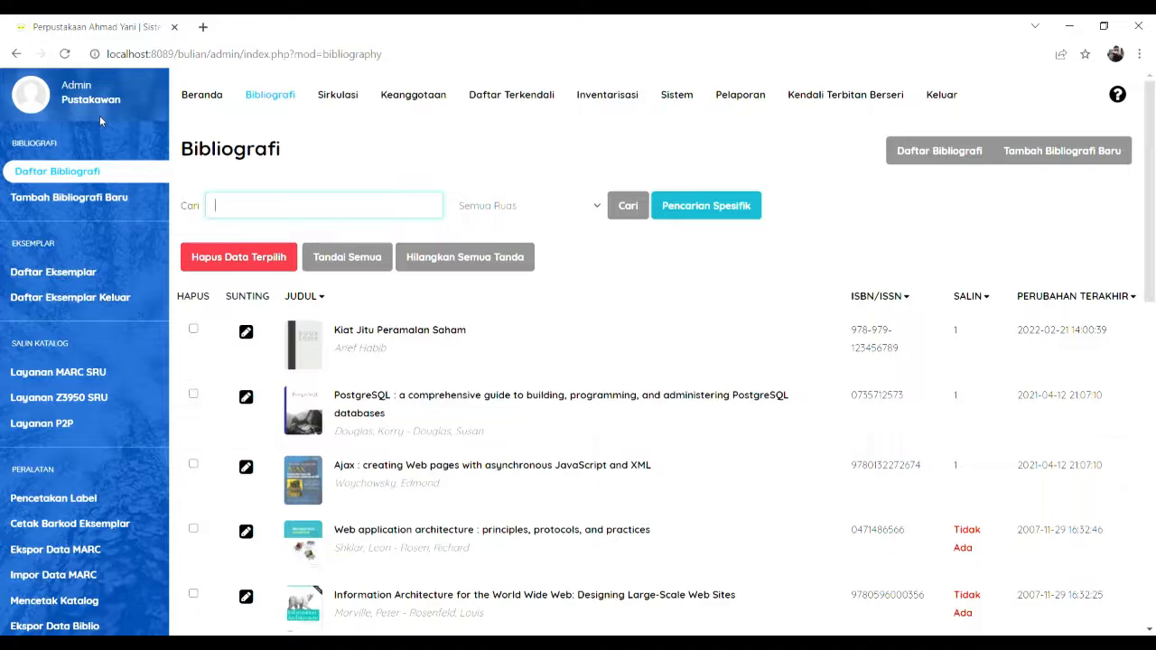
left_click(86, 273)
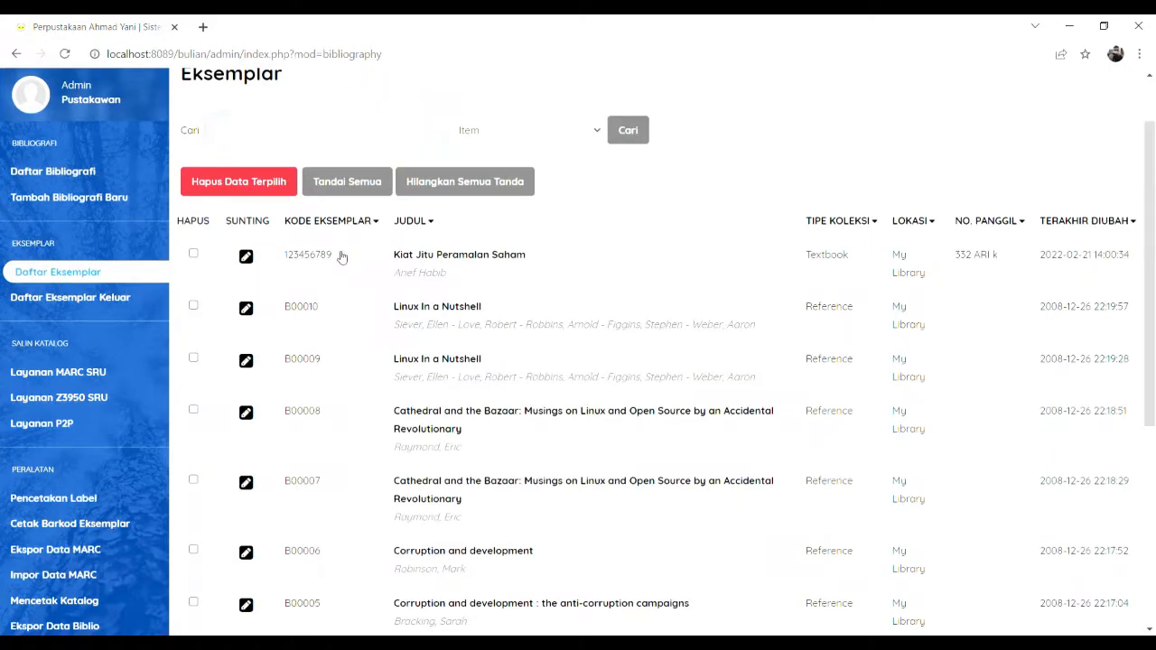
left_click_drag(341, 258, 282, 257)
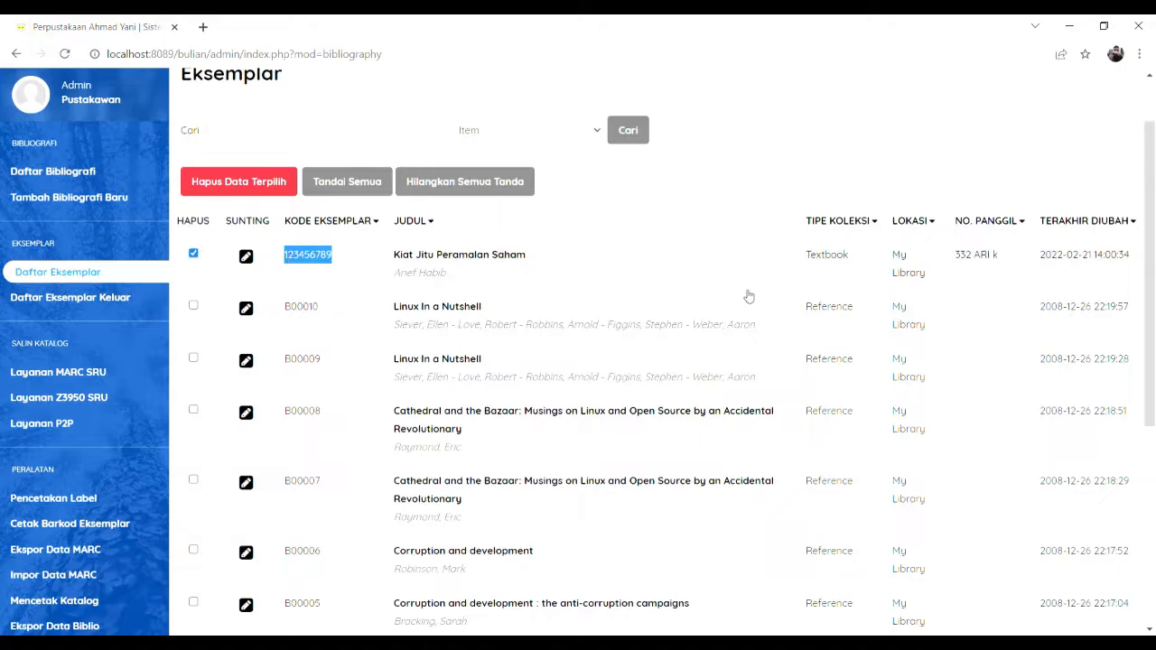
left_click(73, 297)
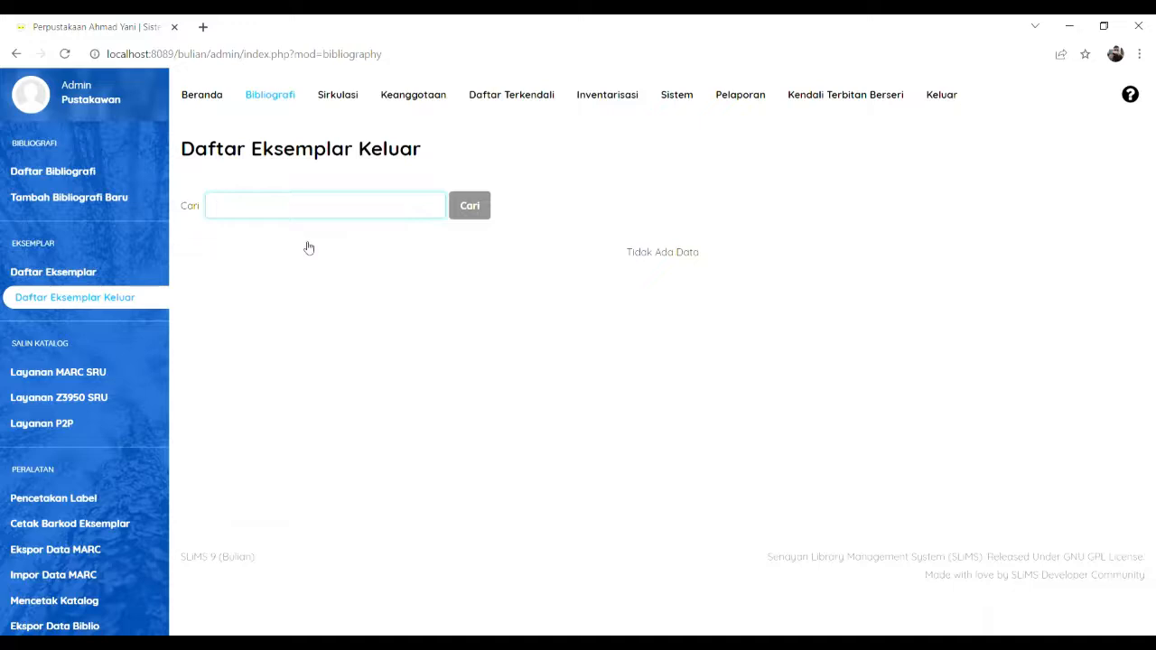
Step: Browse the MARC SRU, Z3950 SRU and P2P catalogue searches, then the Pencetakan Label title list
left_click(109, 370)
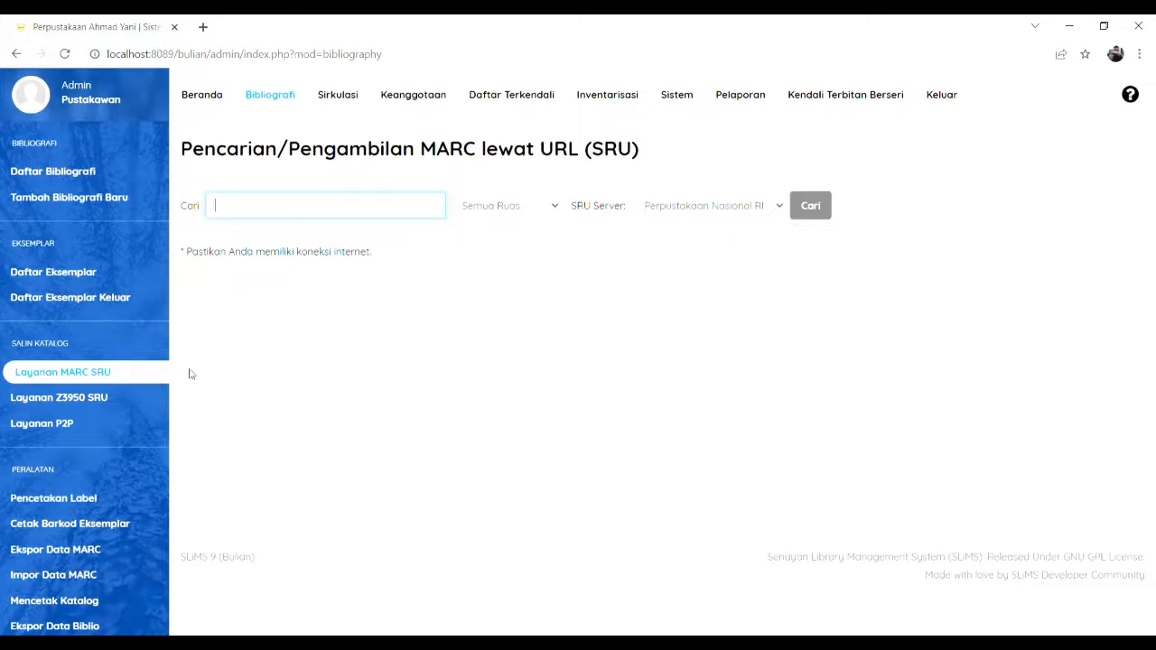
left_click(61, 401)
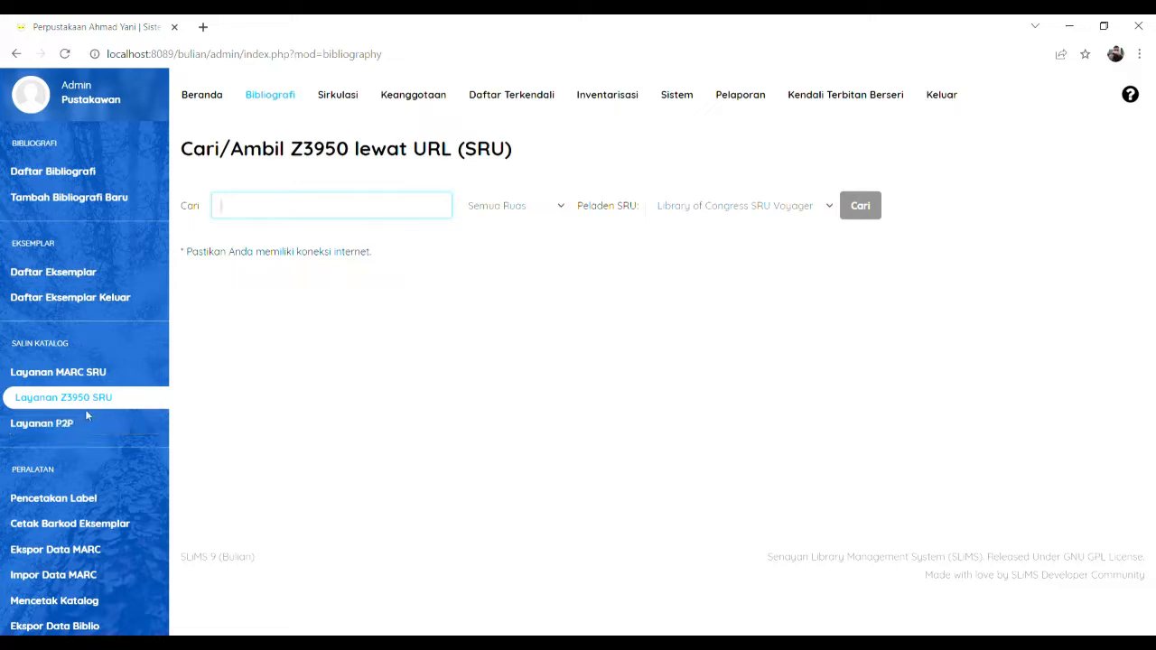
left_click(81, 428)
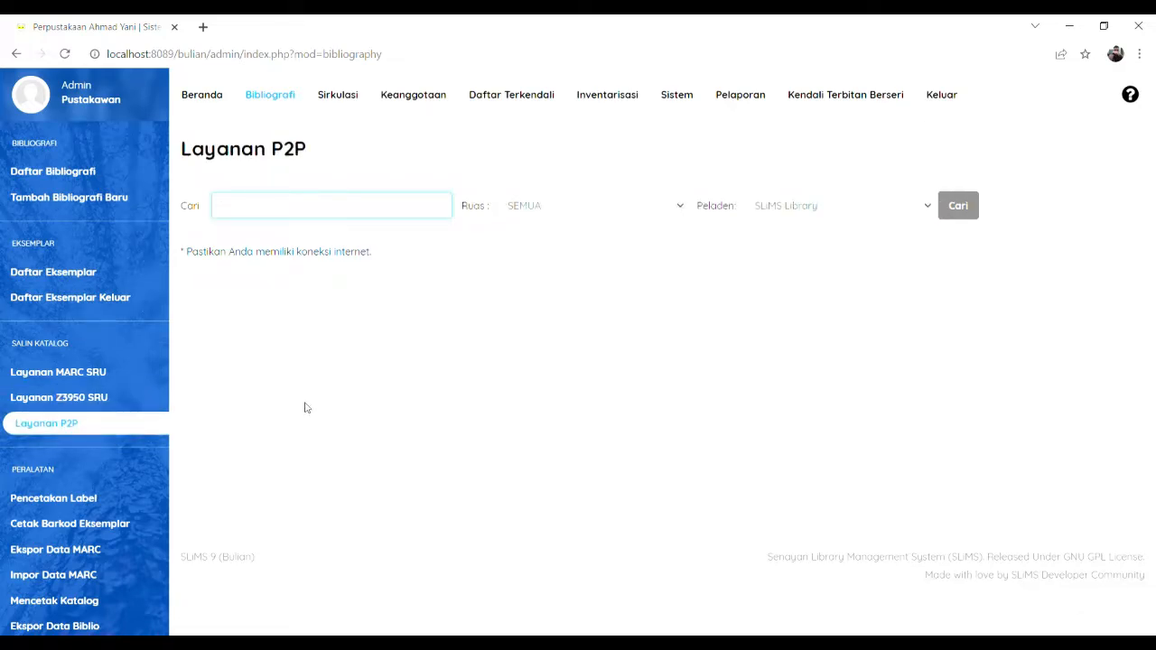
left_click(90, 502)
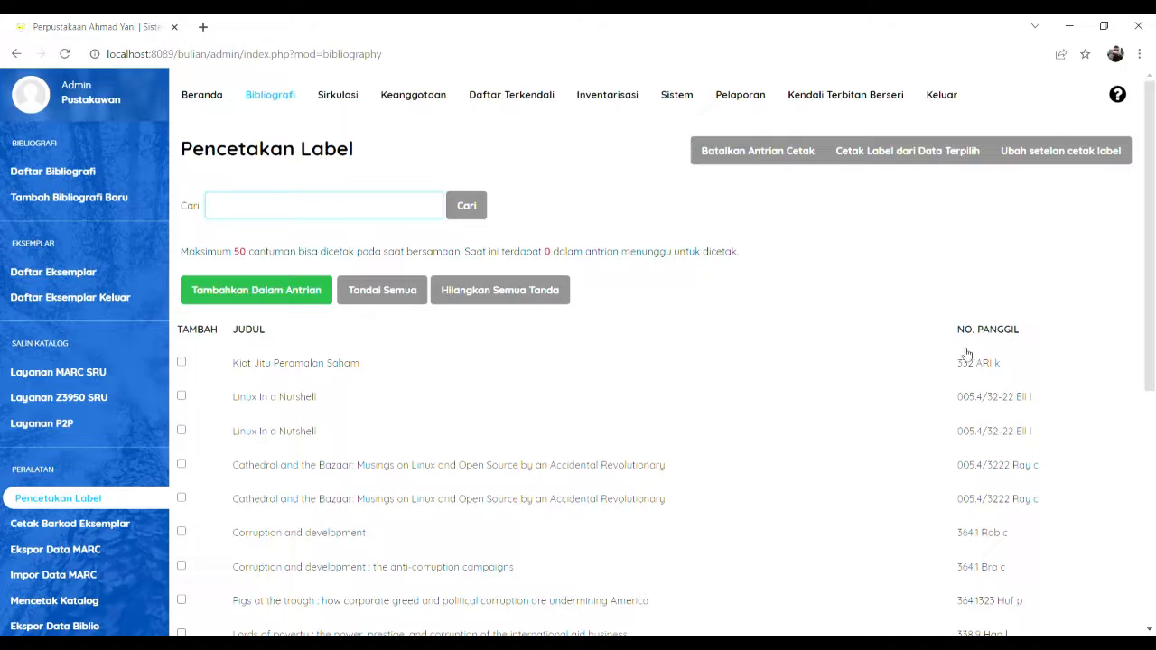
Step: Print a 332 ARI k spine label for Kiat Jitu Peramalan Saham, then clear its selection
left_click(181, 363)
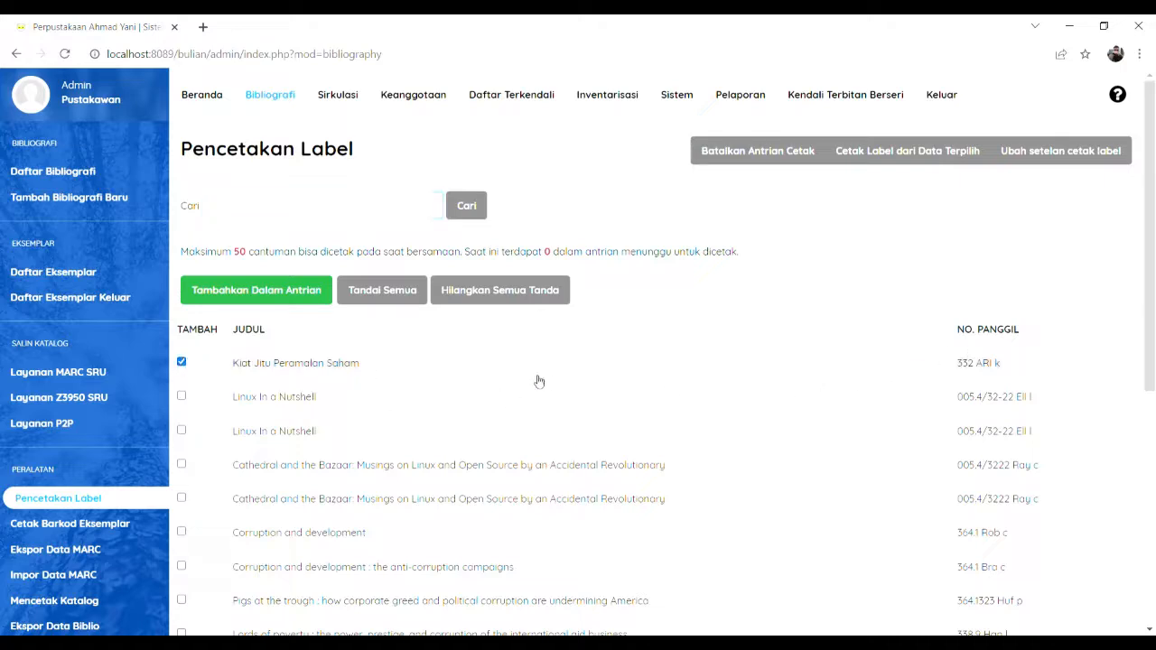
left_click(258, 298)
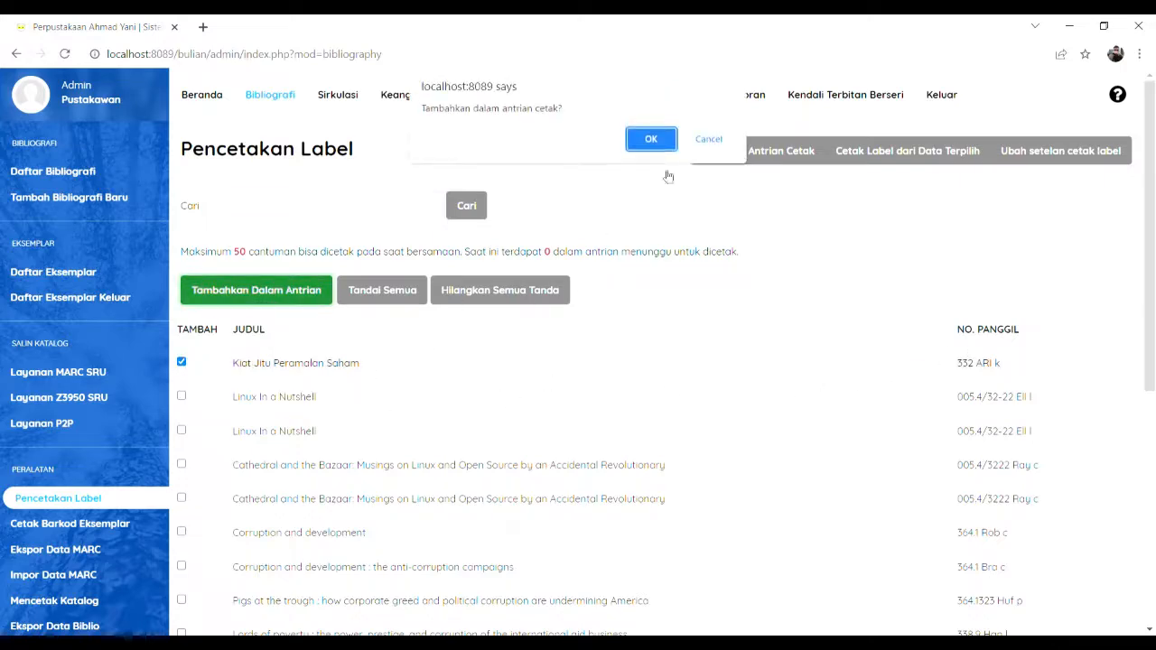
left_click(653, 137)
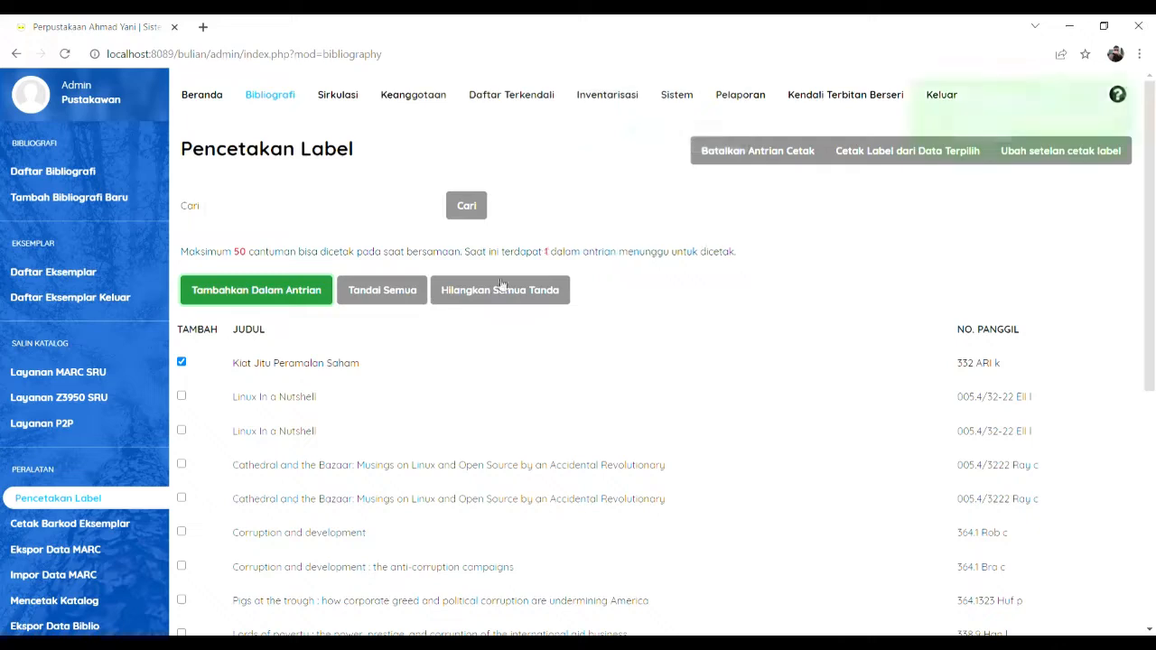
left_click(866, 153)
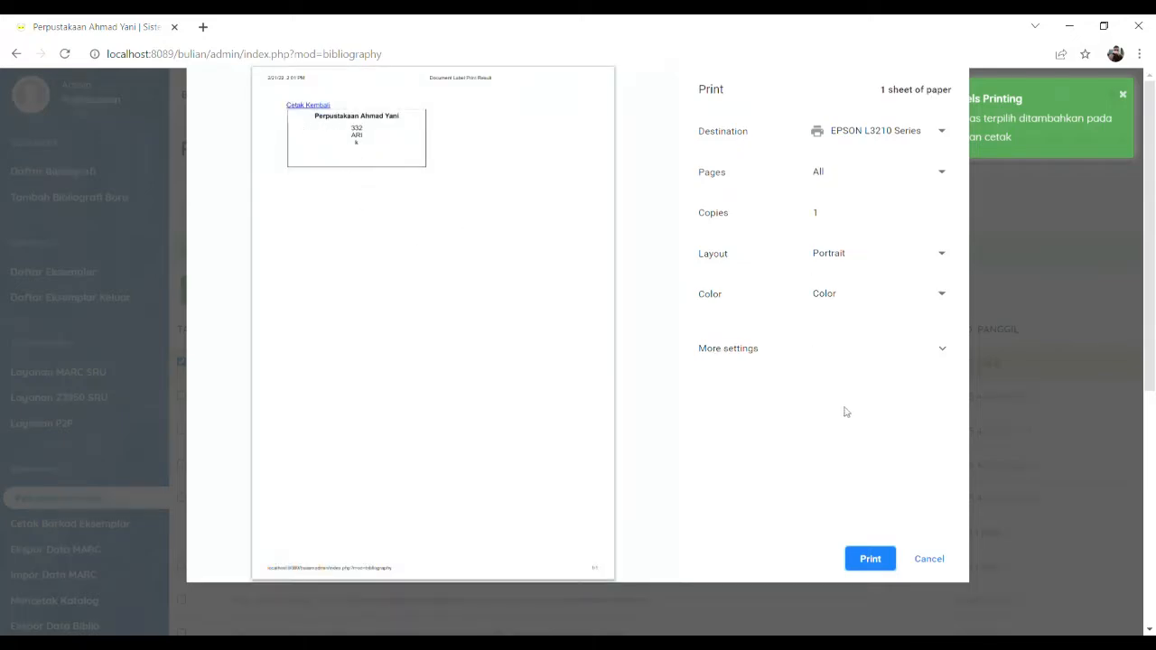
left_click(947, 565)
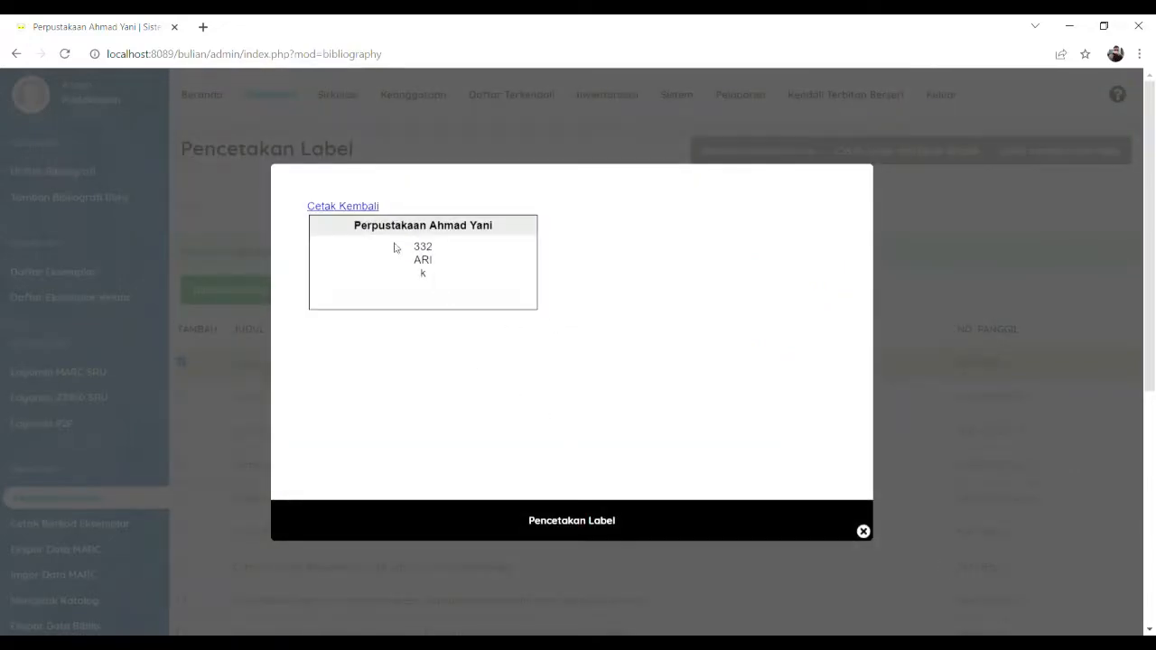
left_click(863, 533)
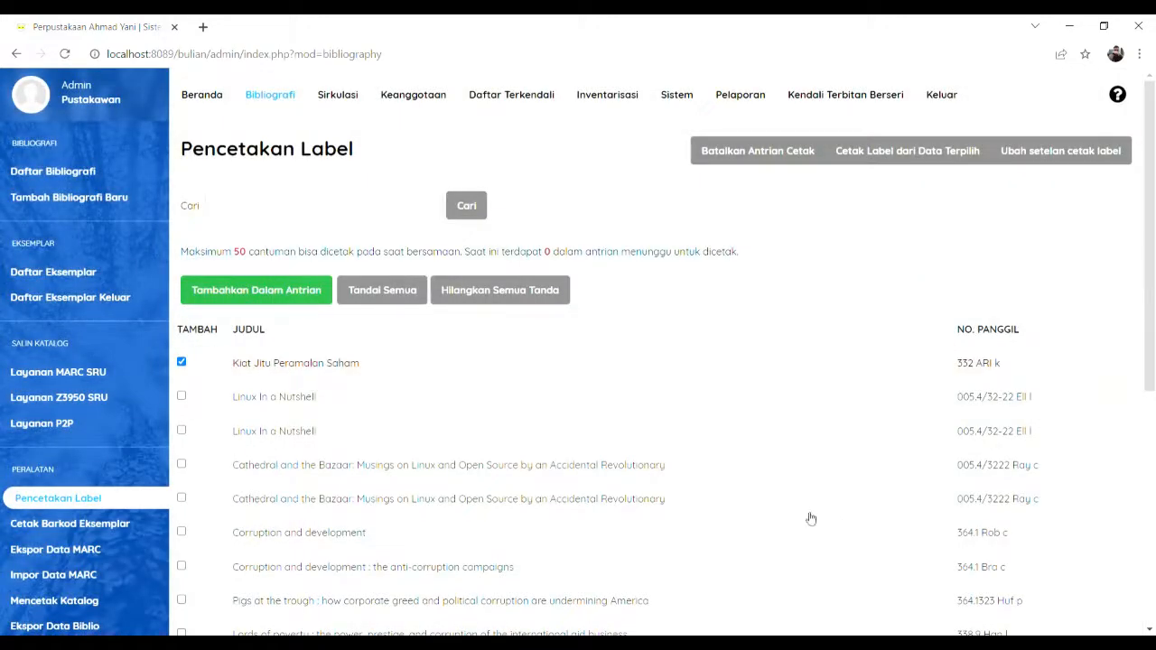
left_click(182, 365)
left_click(111, 529)
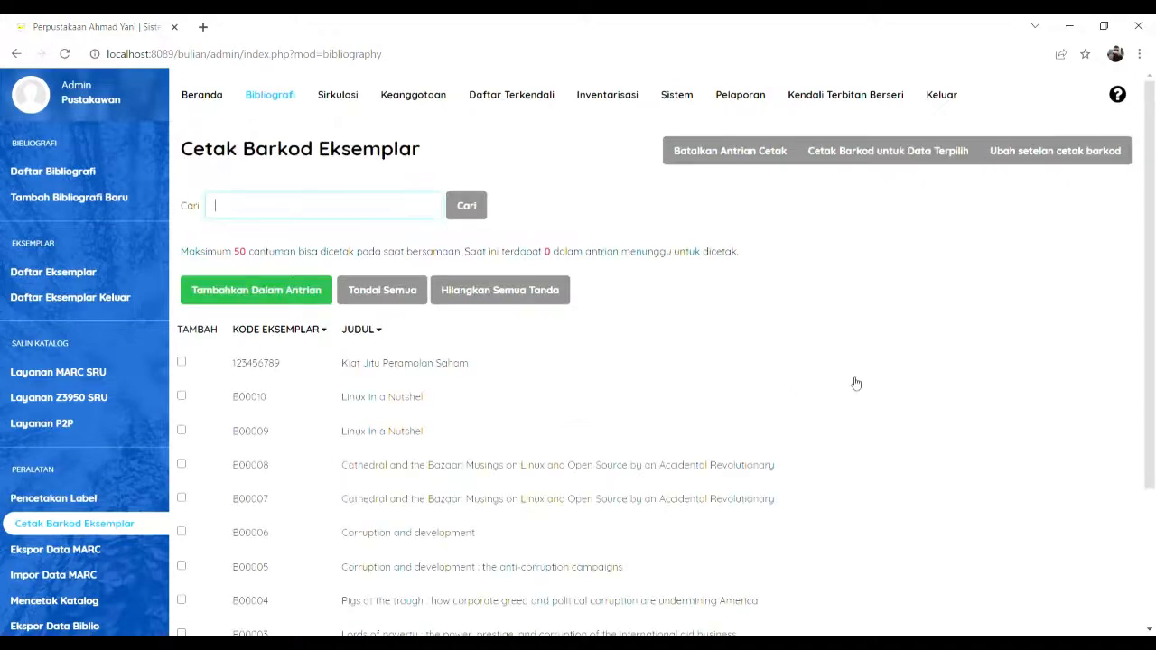
Step: Queue copies 123456789 and B00010 for barcode printing
scroll(870, 381, "down", 1)
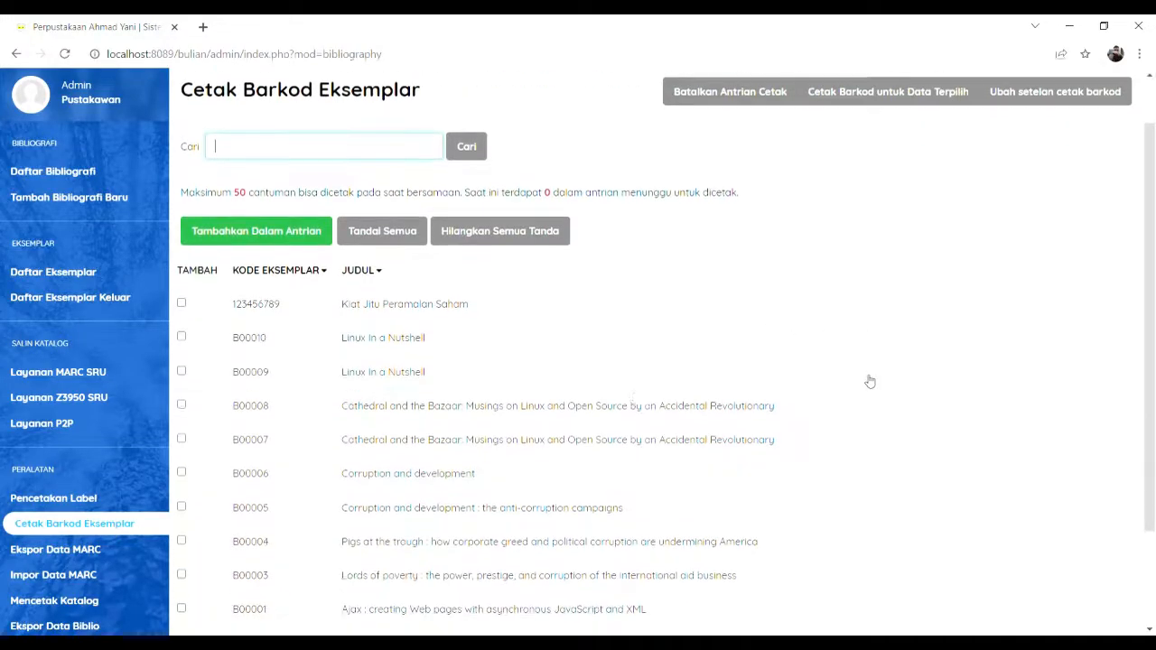
left_click(181, 287)
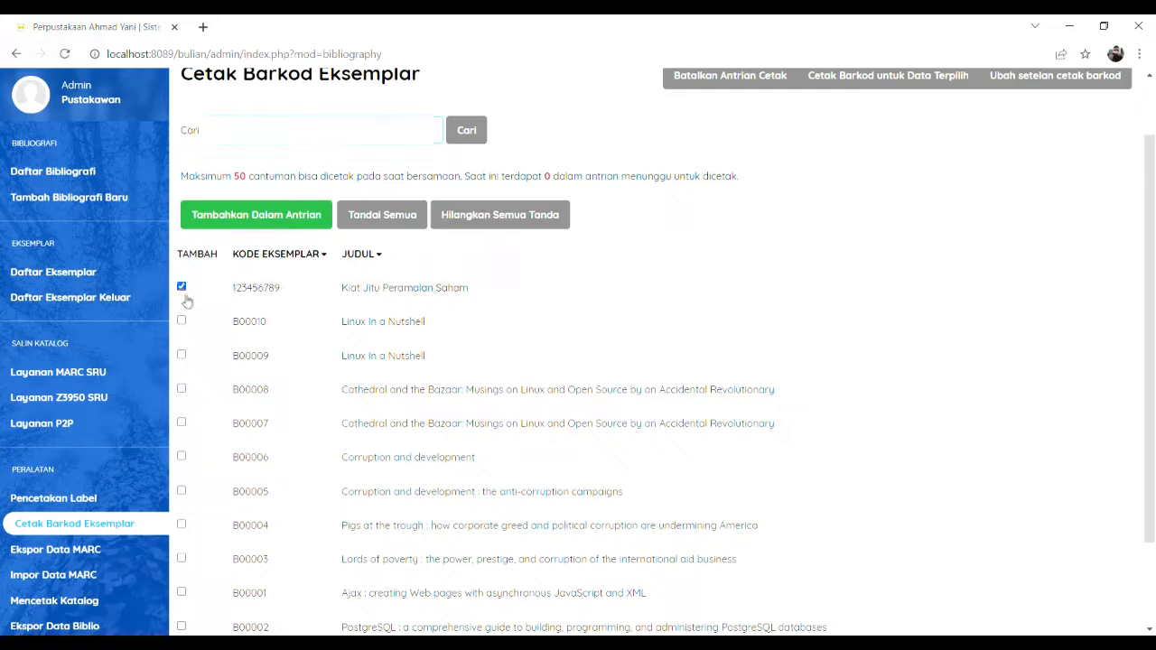
left_click(182, 321)
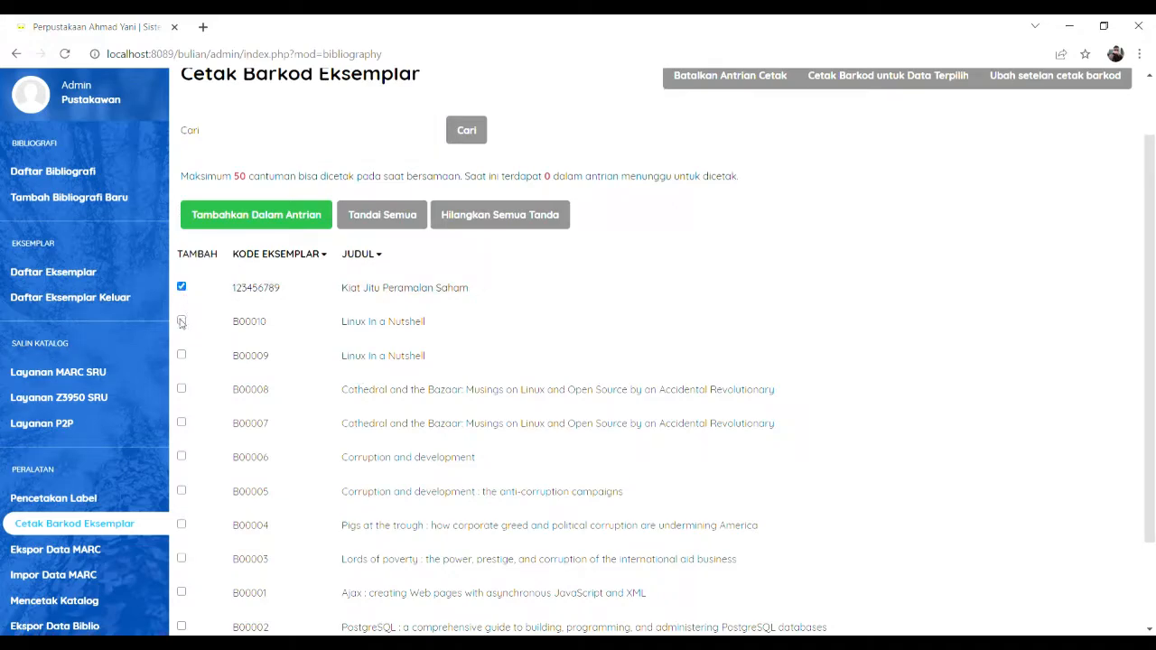
left_click(295, 224)
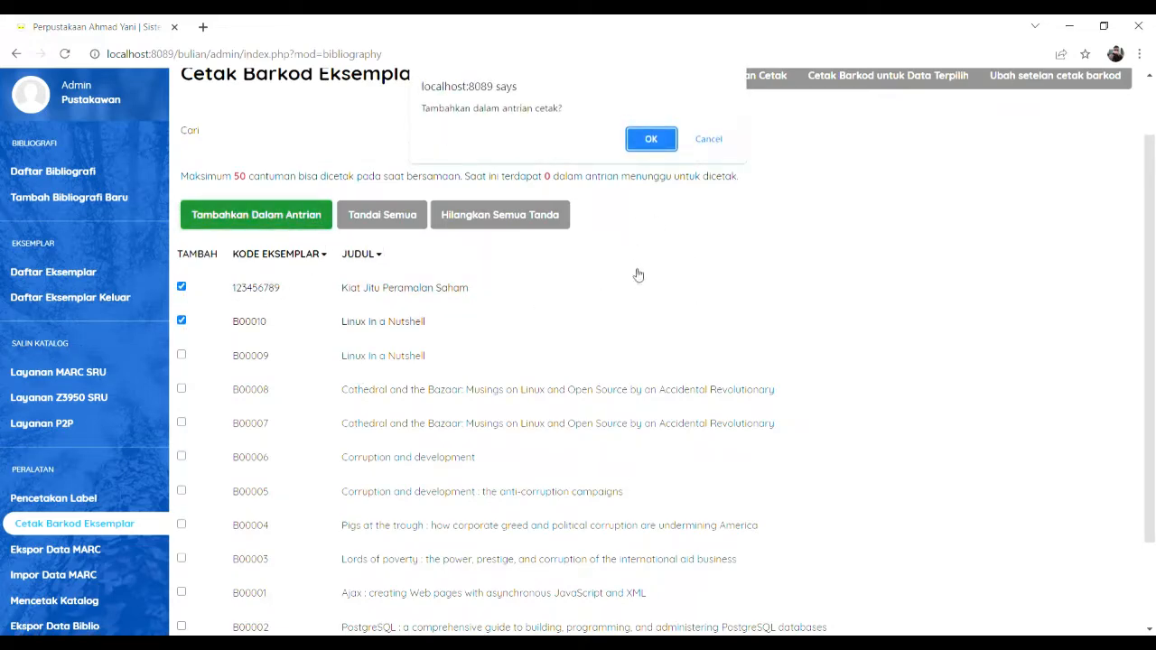
left_click(652, 138)
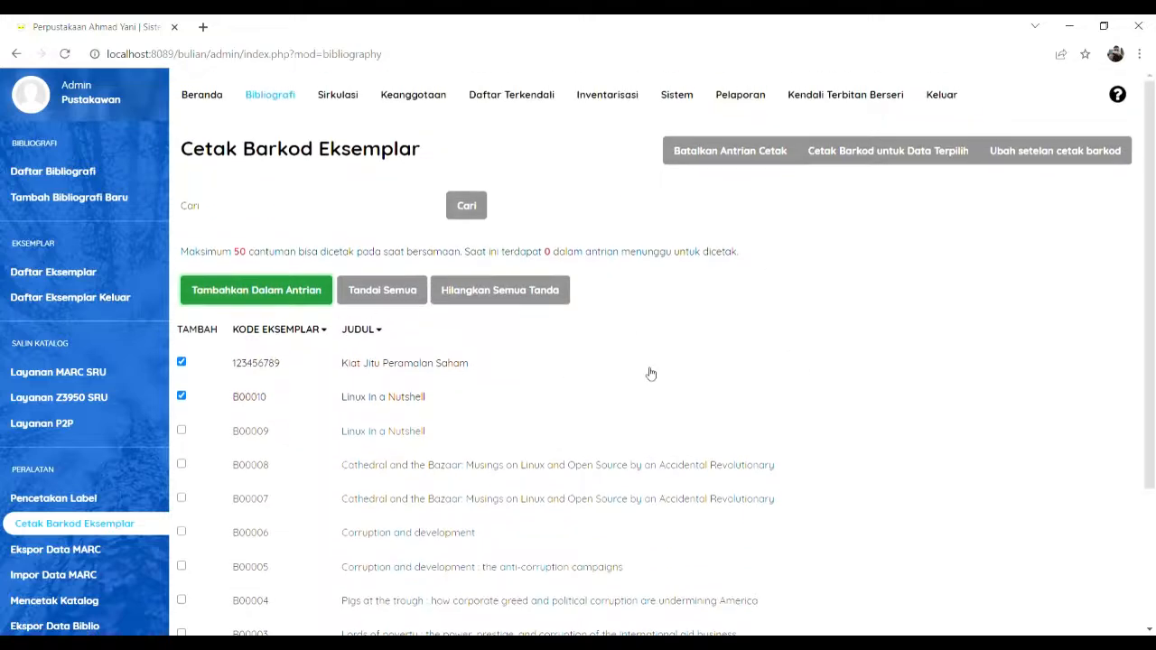
Step: Generate the queued copies' barcode labels, close the preview, and go to Sirkulasi
left_click(862, 152)
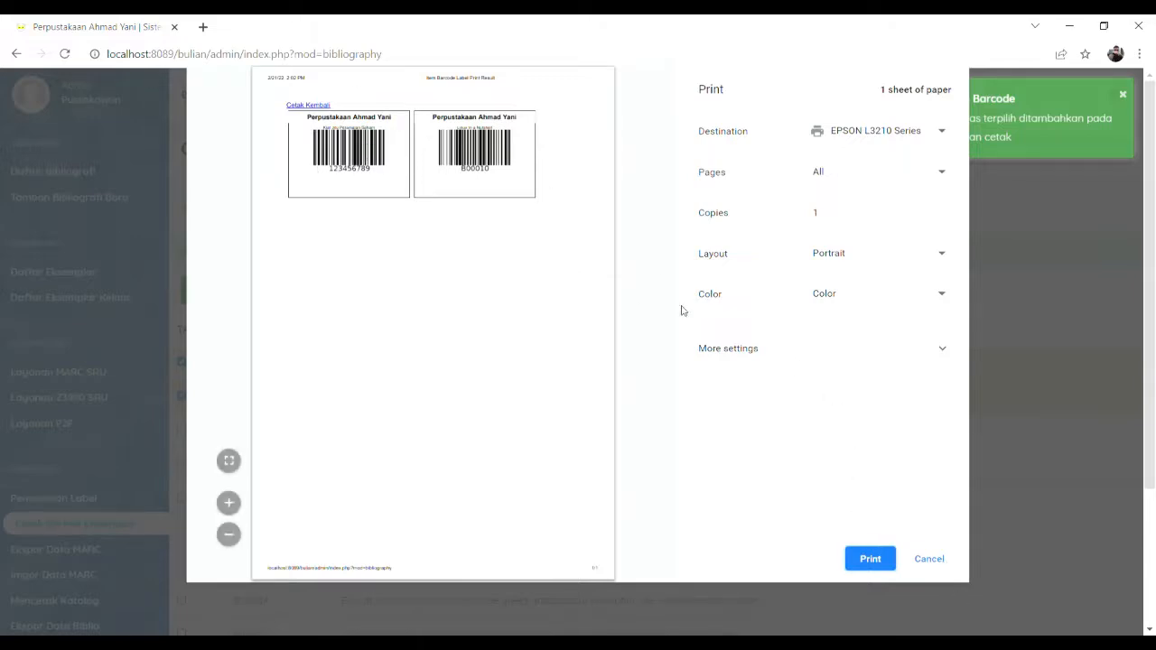
left_click(930, 560)
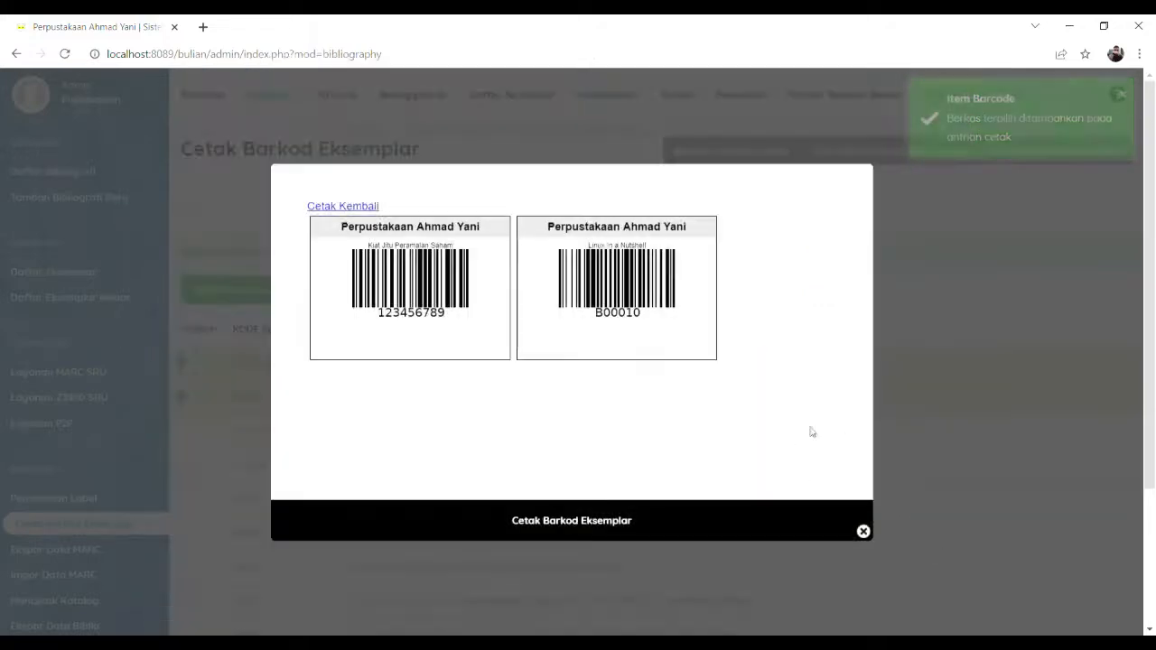
left_click(864, 532)
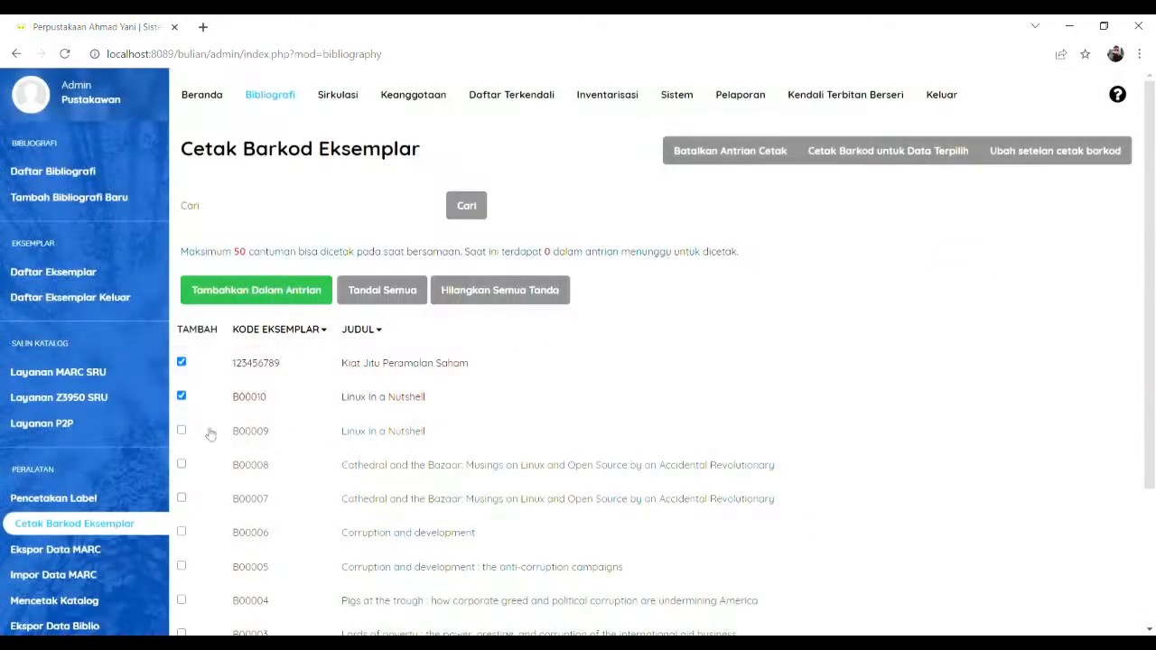
scroll(106, 421, "down", 1)
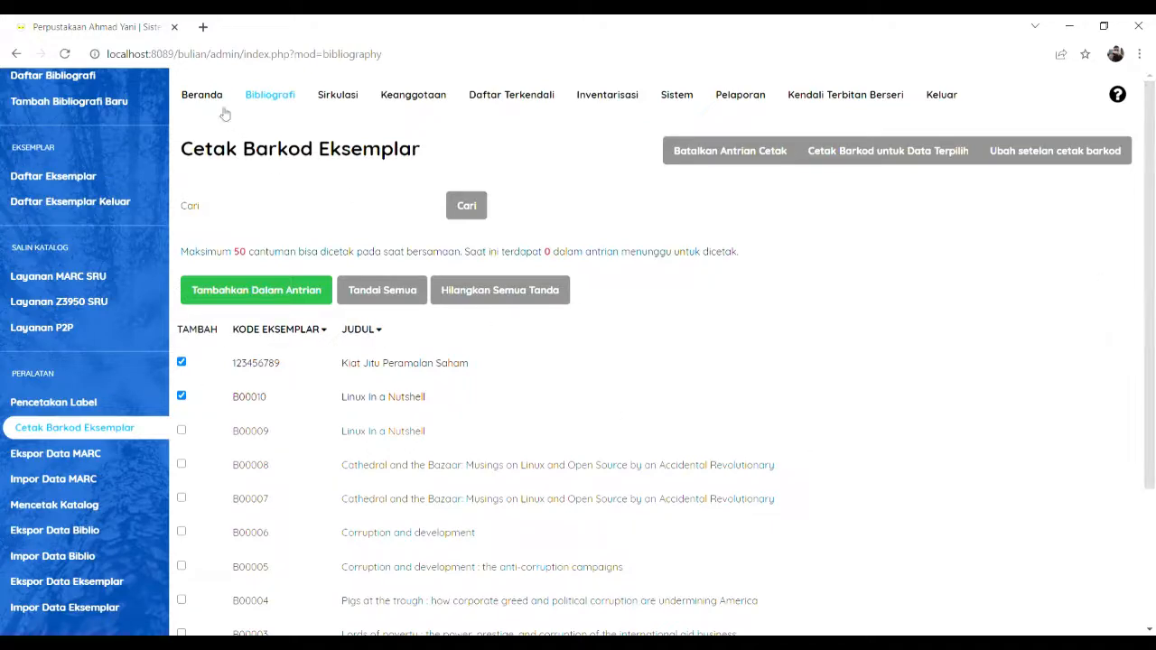
left_click(335, 98)
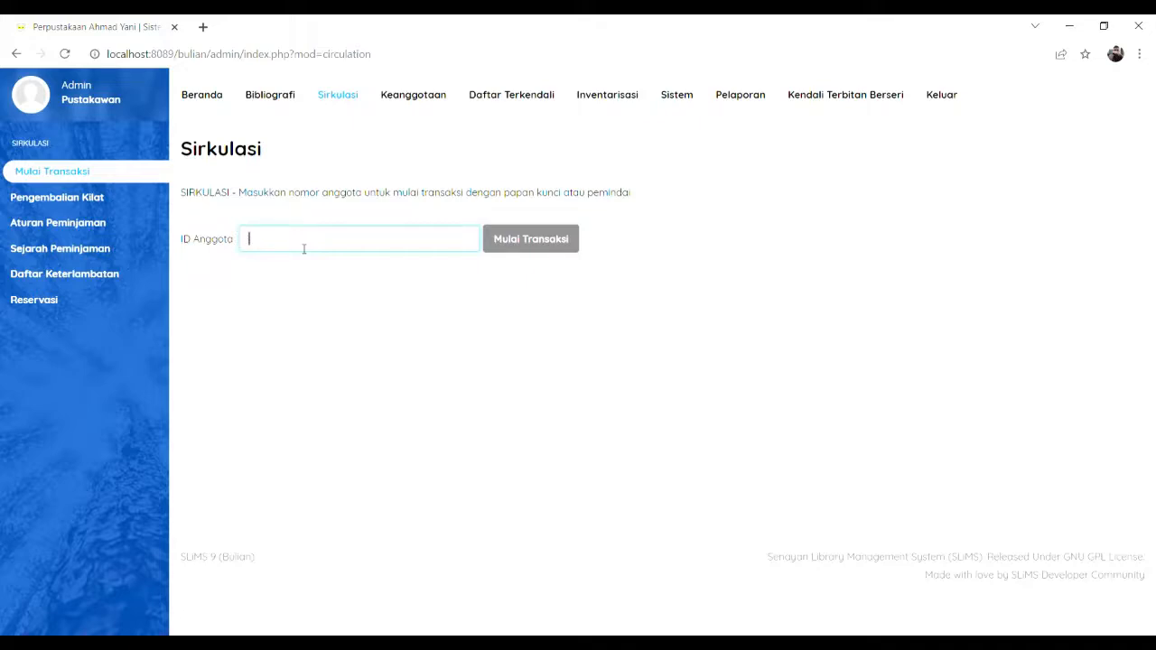
Step: Visit Mulai Transaksi, Pengembalian Kilat and Sejarah Peminjaman, then open the Keanggotaan member list
left_click(68, 177)
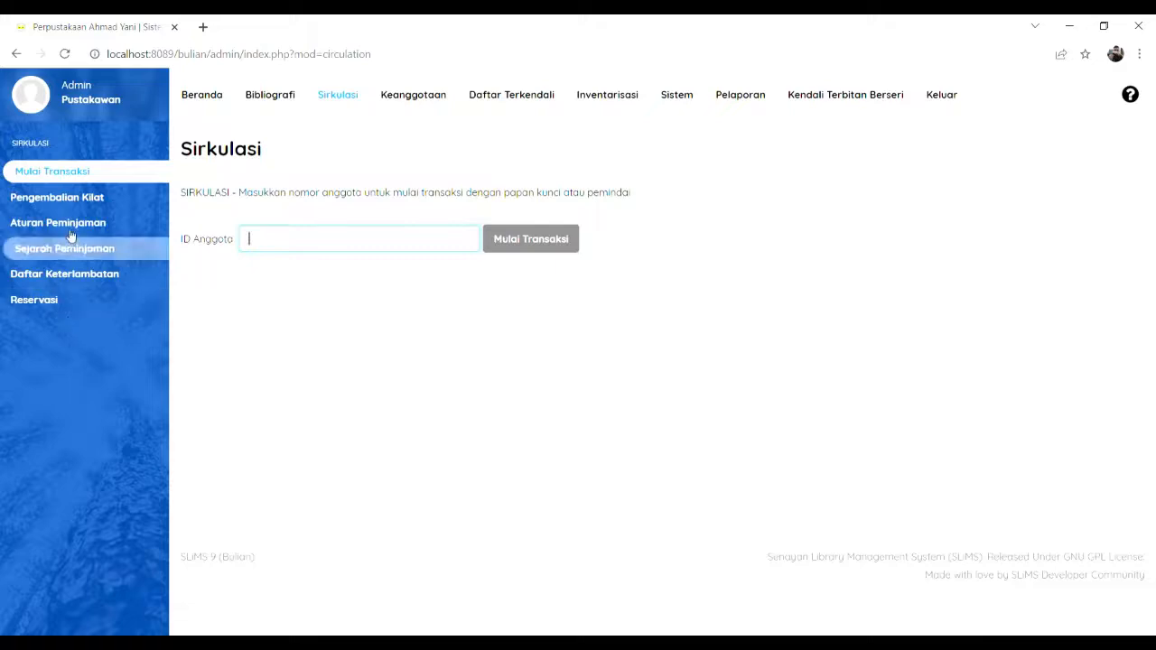
left_click(80, 203)
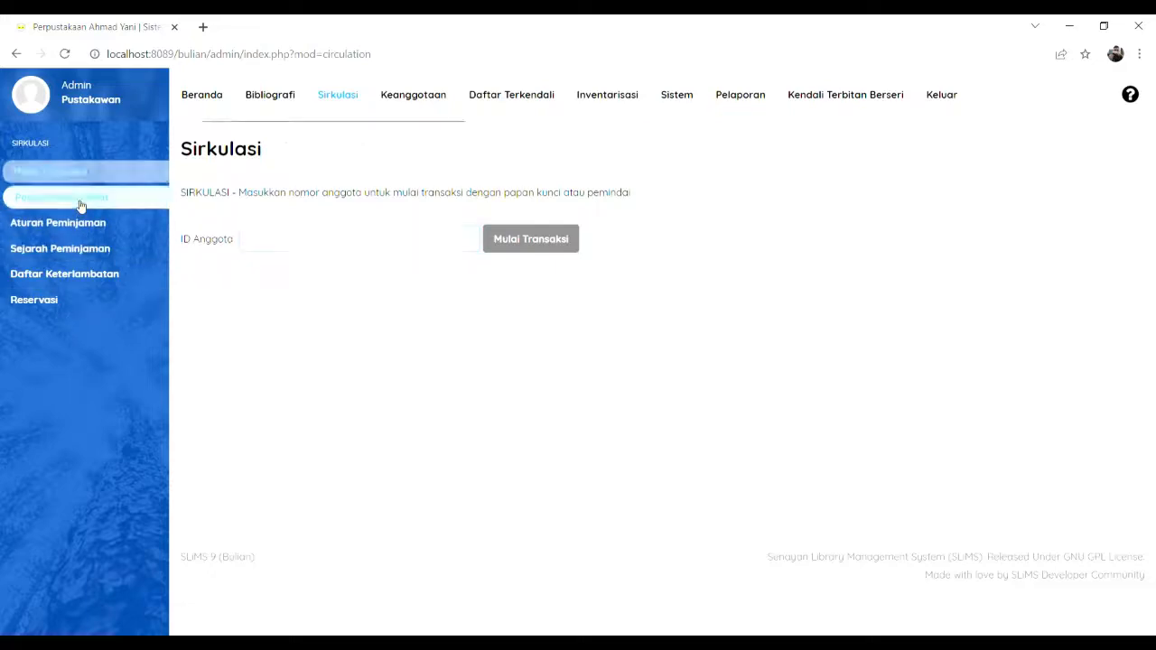
left_click(91, 248)
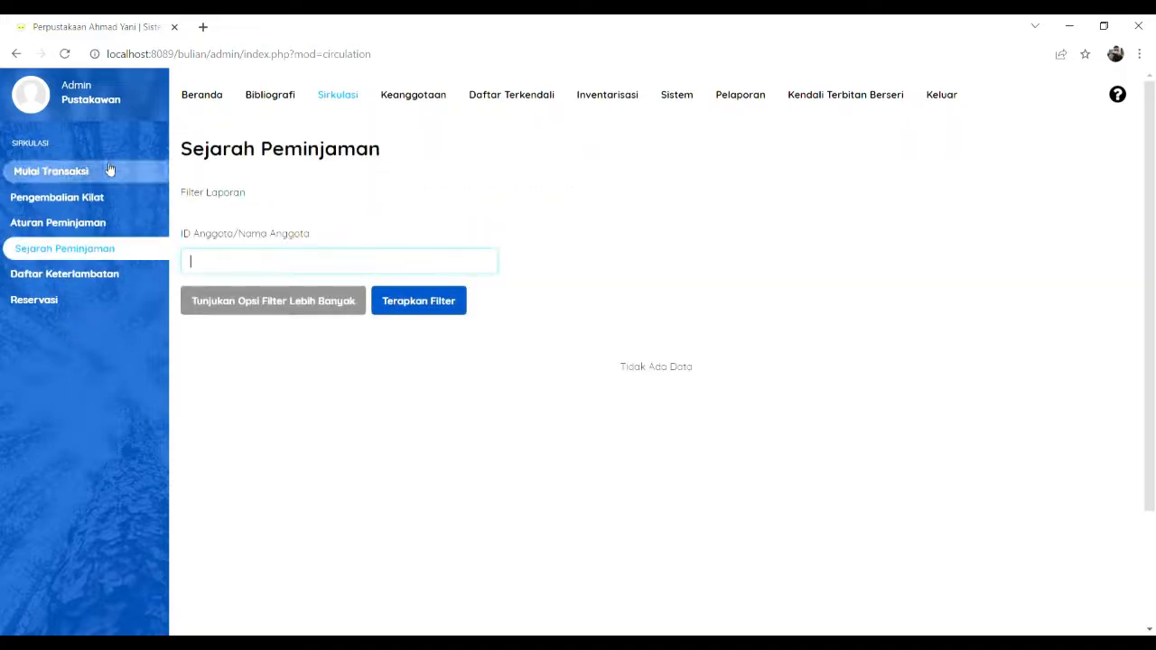
left_click(79, 180)
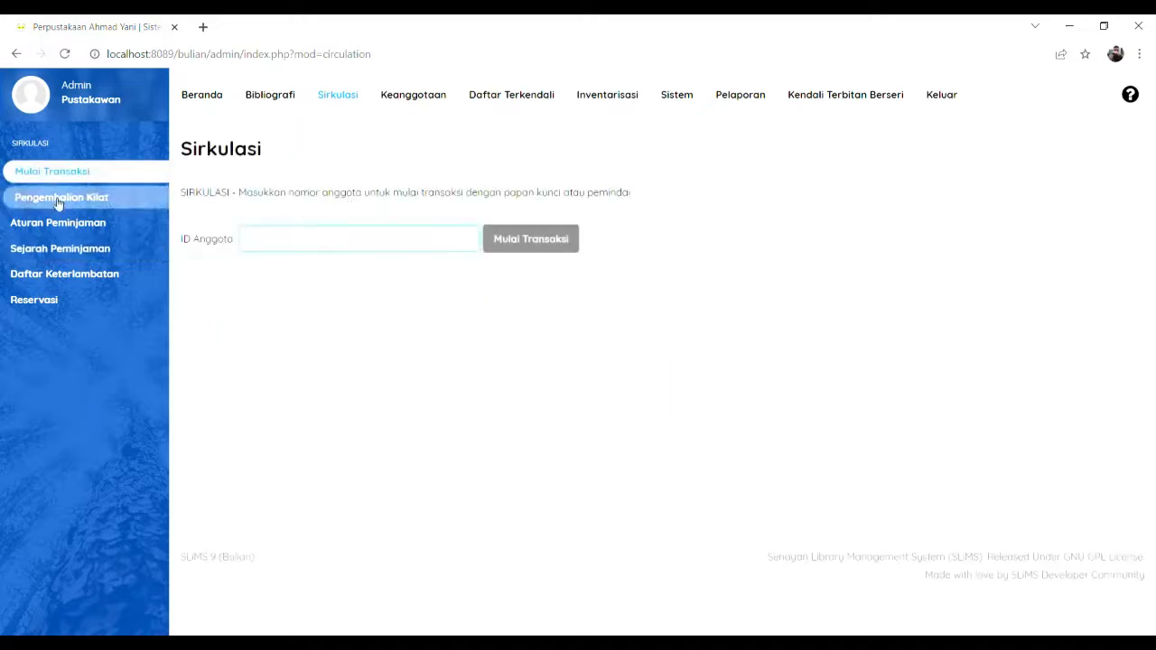
left_click(414, 100)
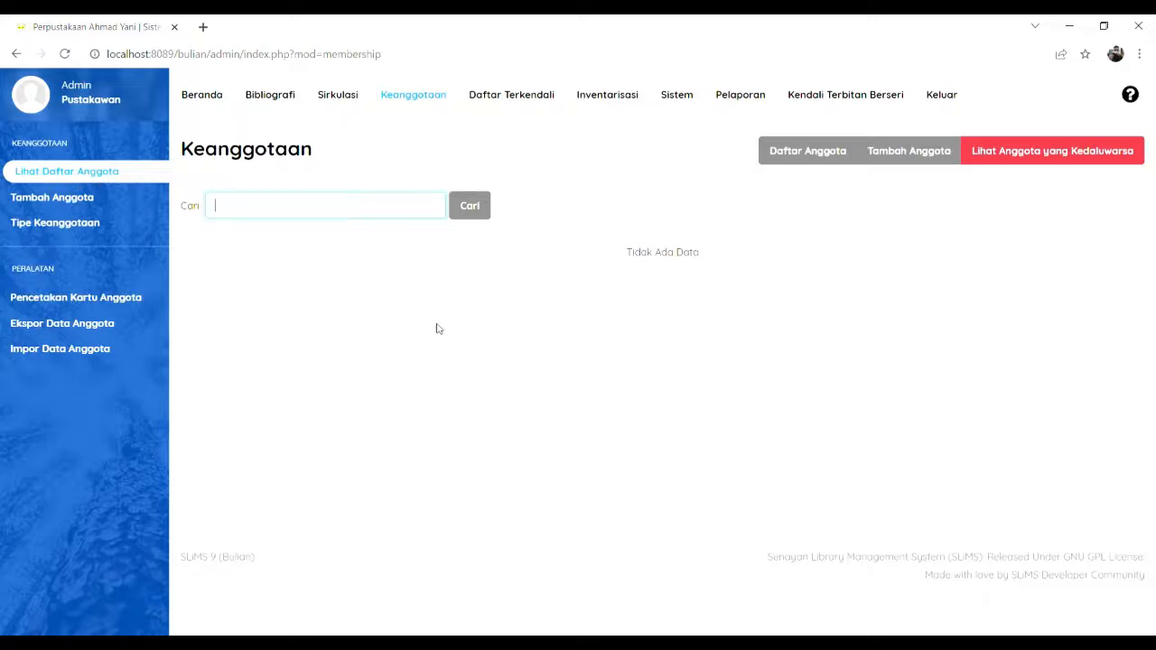
Step: Look through Tipe Keanggotaan and member card printing, then return to the Tambah Anggota form
left_click(78, 199)
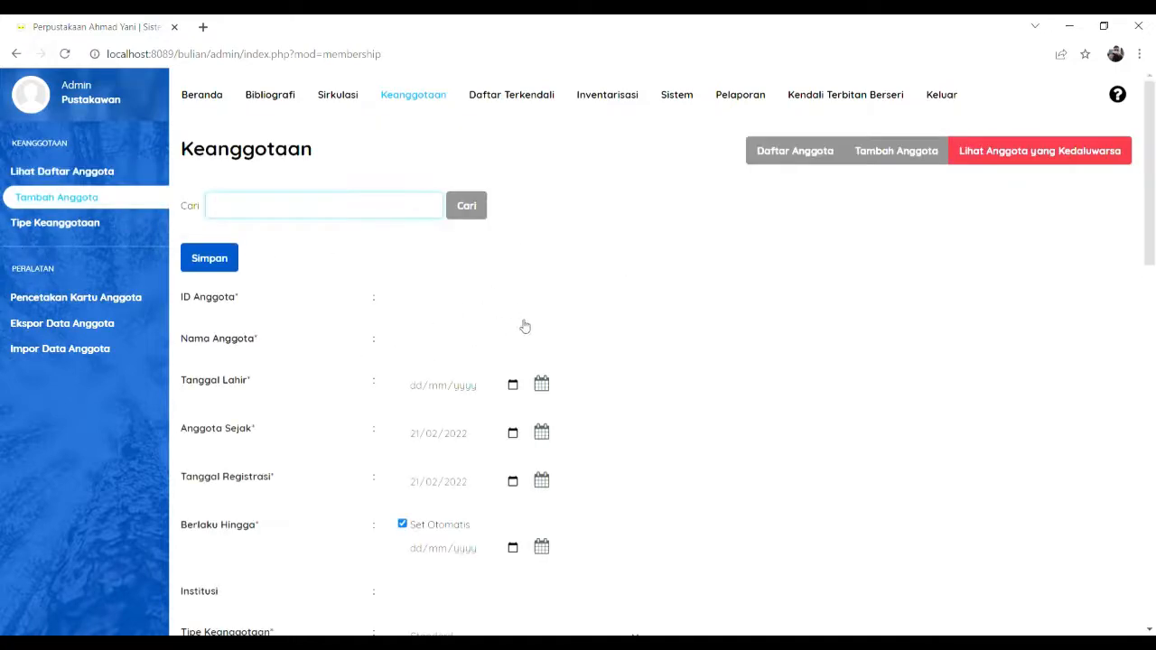
left_click(90, 224)
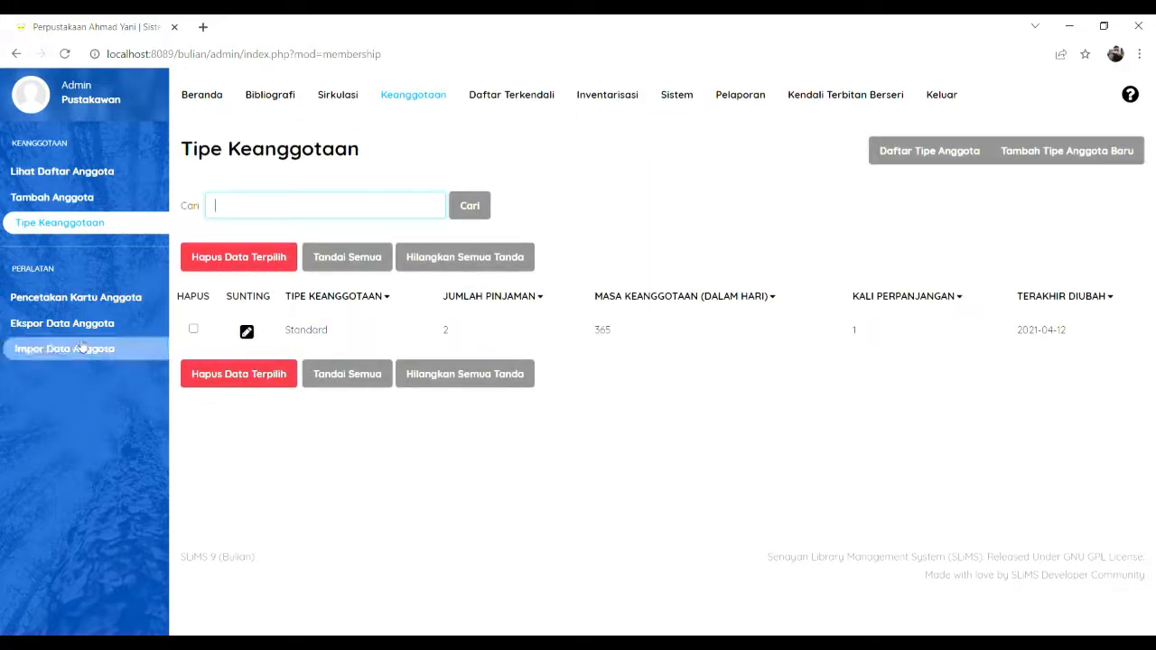
left_click(76, 297)
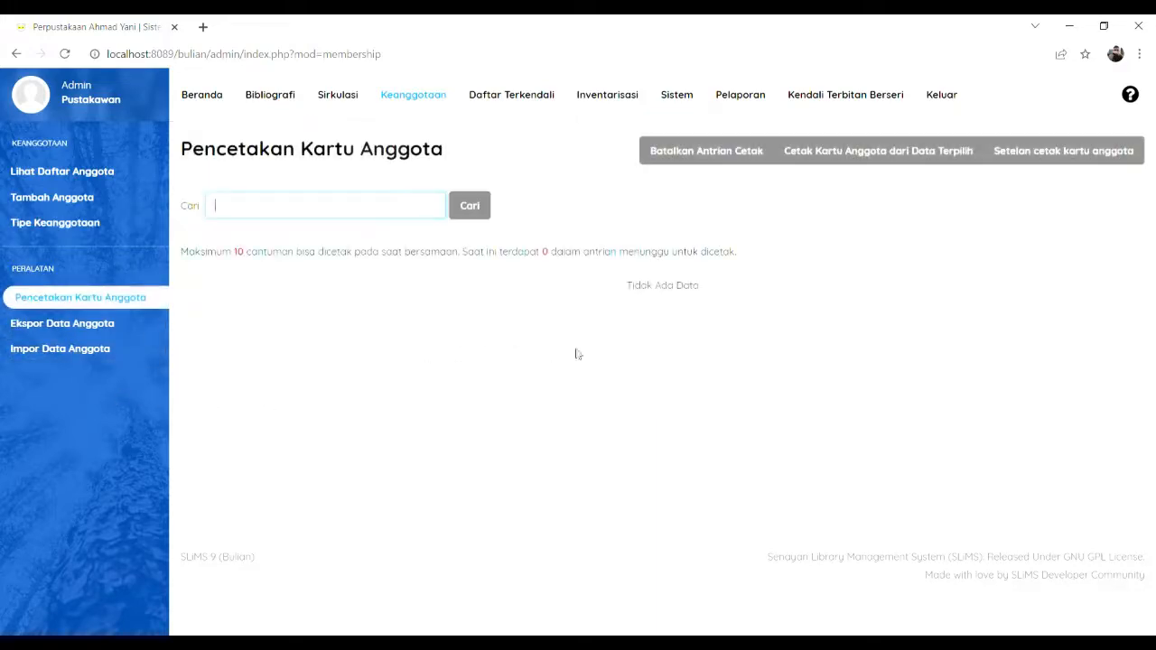
left_click(54, 171)
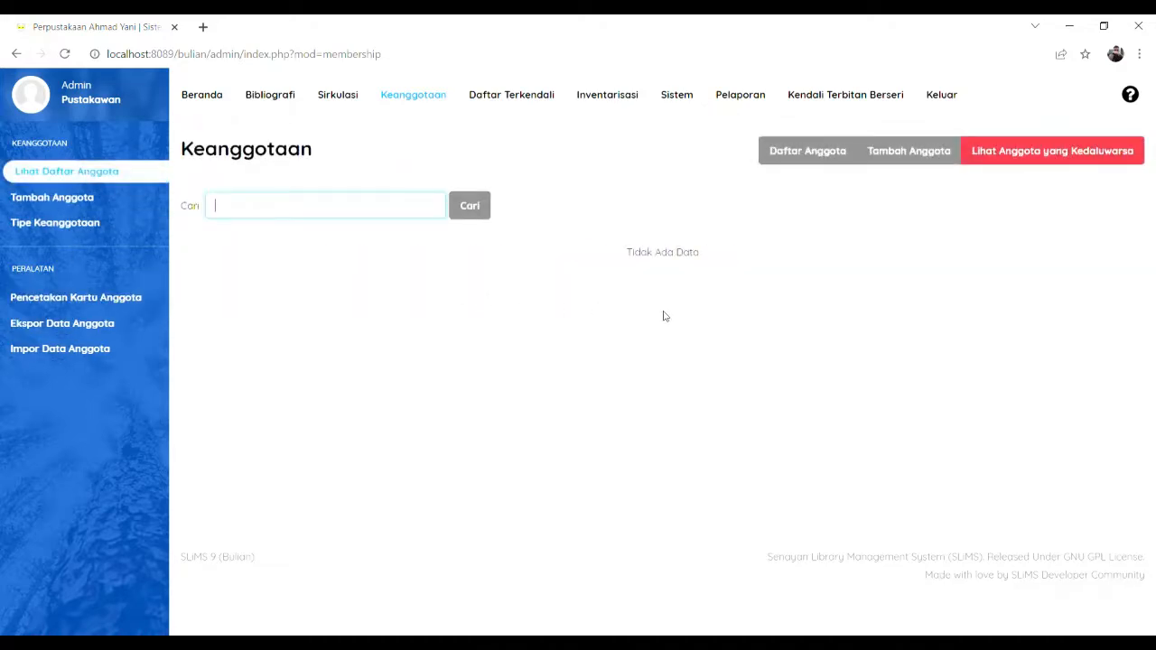
left_click(45, 203)
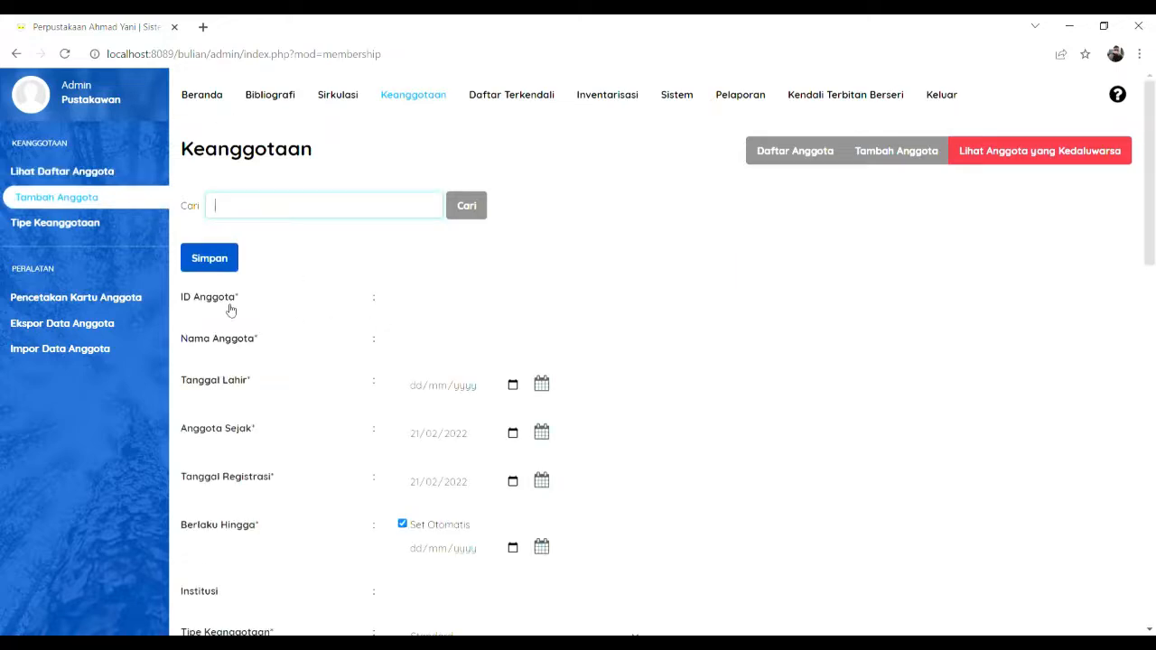
Step: Enter an available member ID and the member's full name
left_click(439, 304)
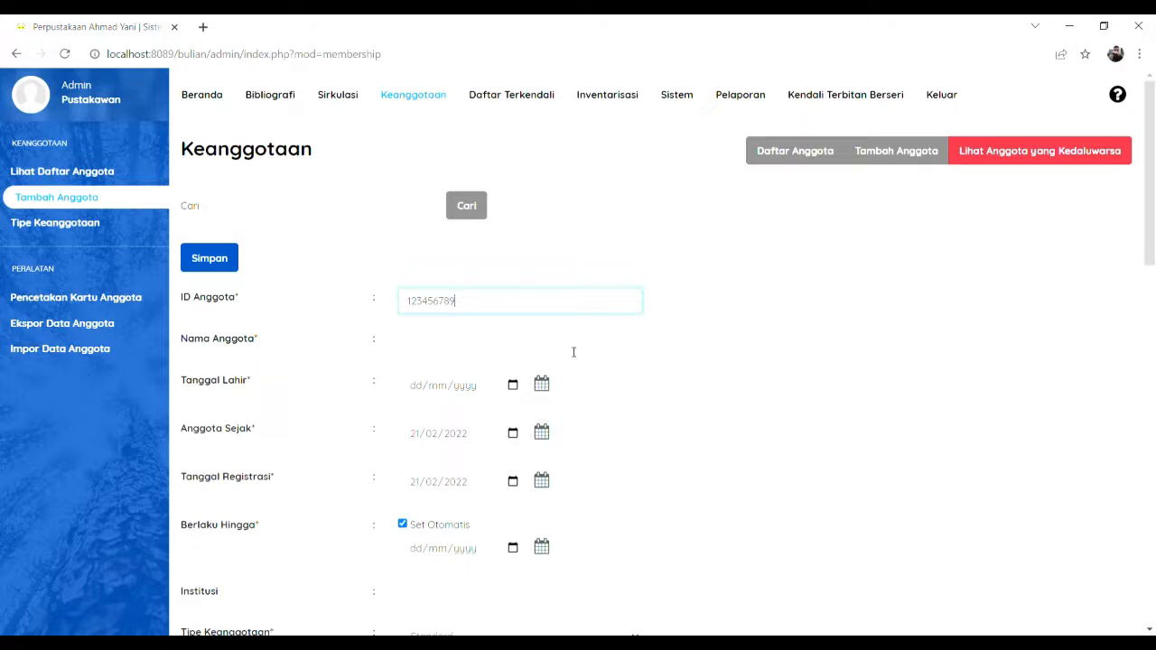
left_click(540, 352)
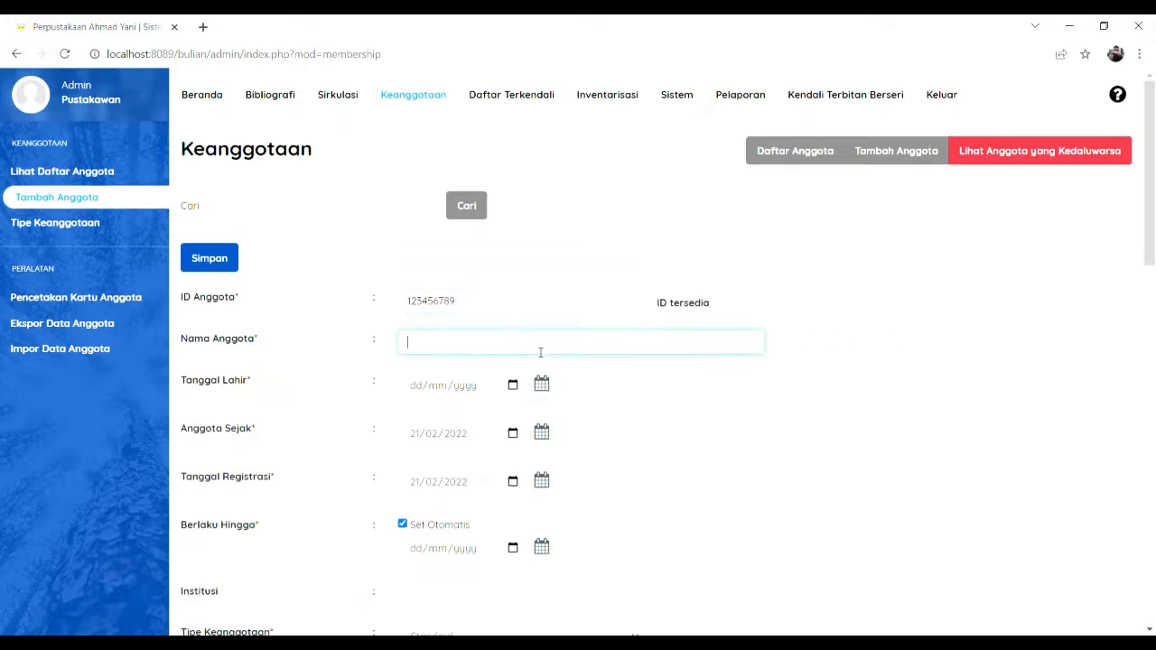
scroll(557, 377, "down", 1)
left_click(542, 309)
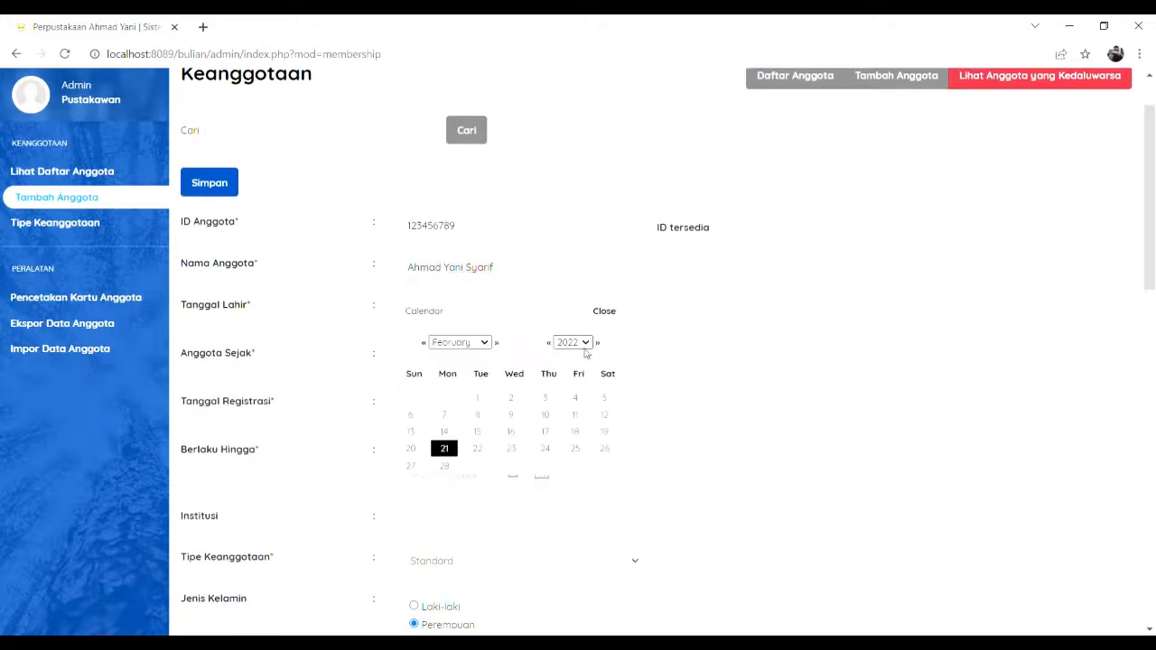
left_click(578, 397)
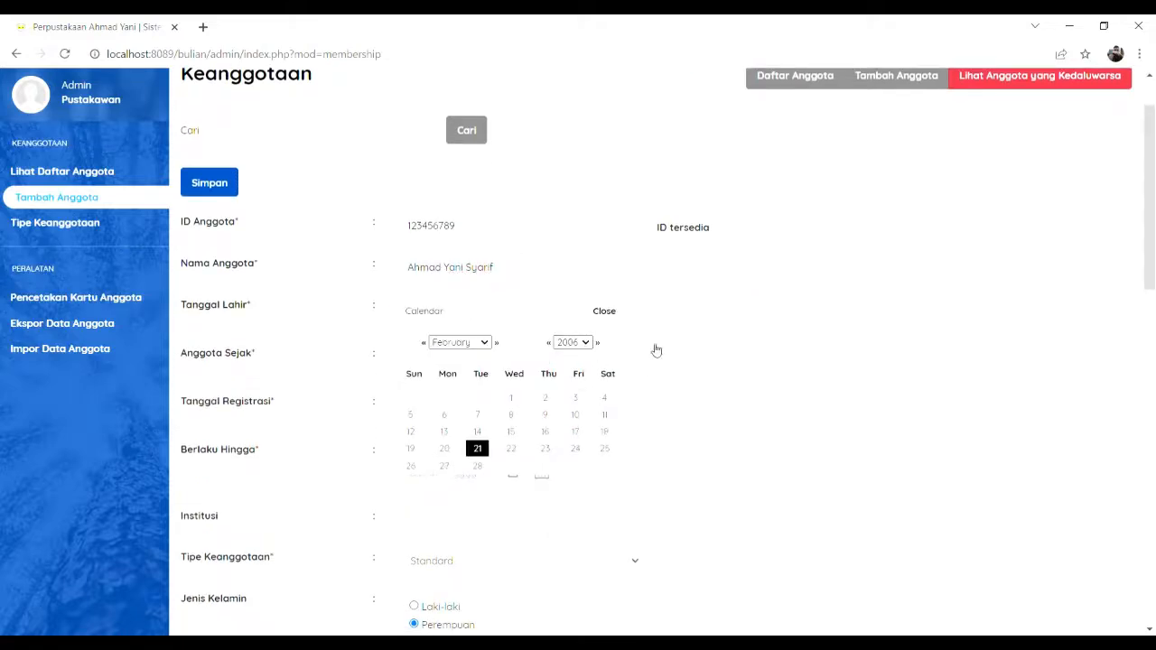
left_click(479, 451)
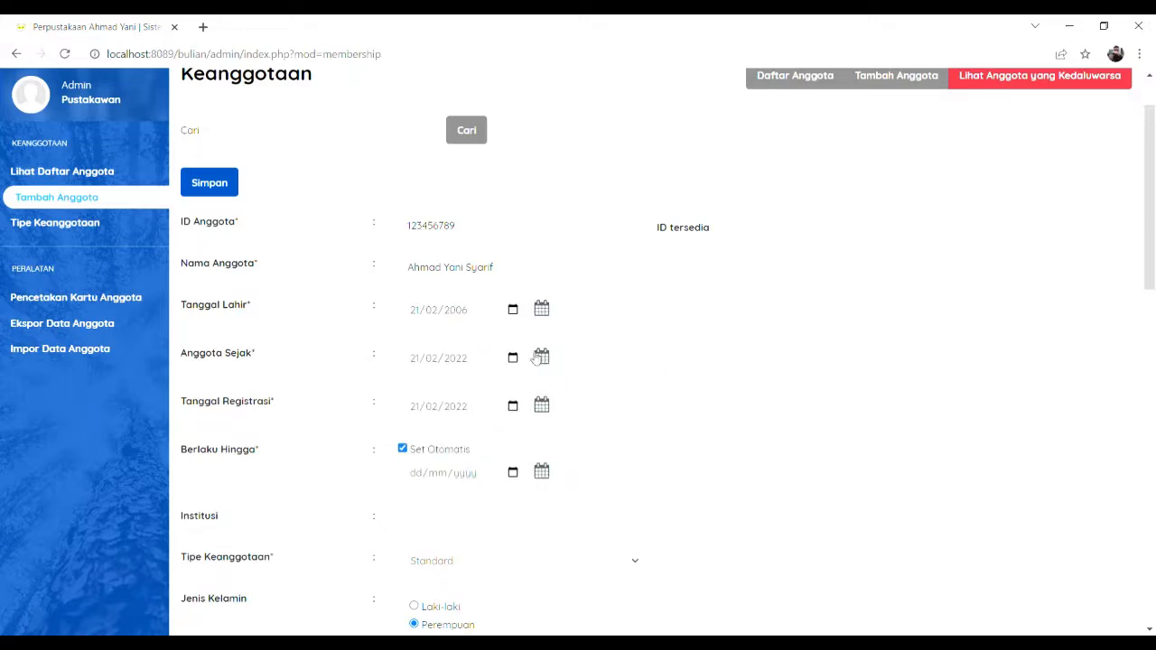
scroll(466, 411, "down", 2)
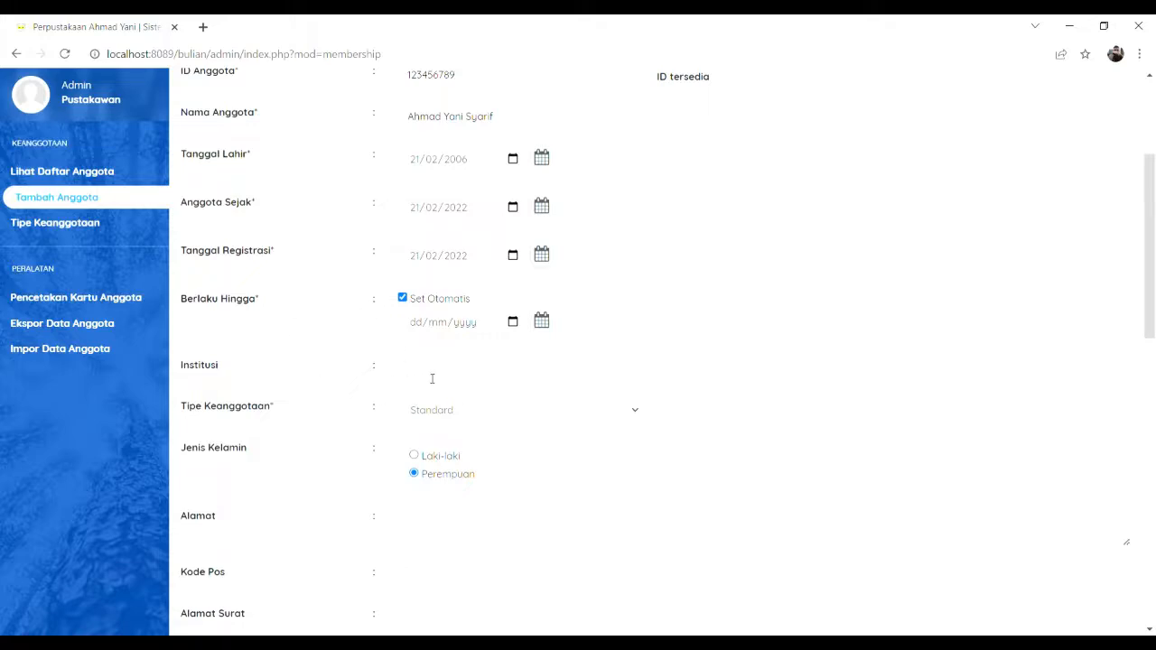
Step: Set institution to ASN, membership type Standard and gender male, then start the address
left_click(431, 378)
type("ASN")
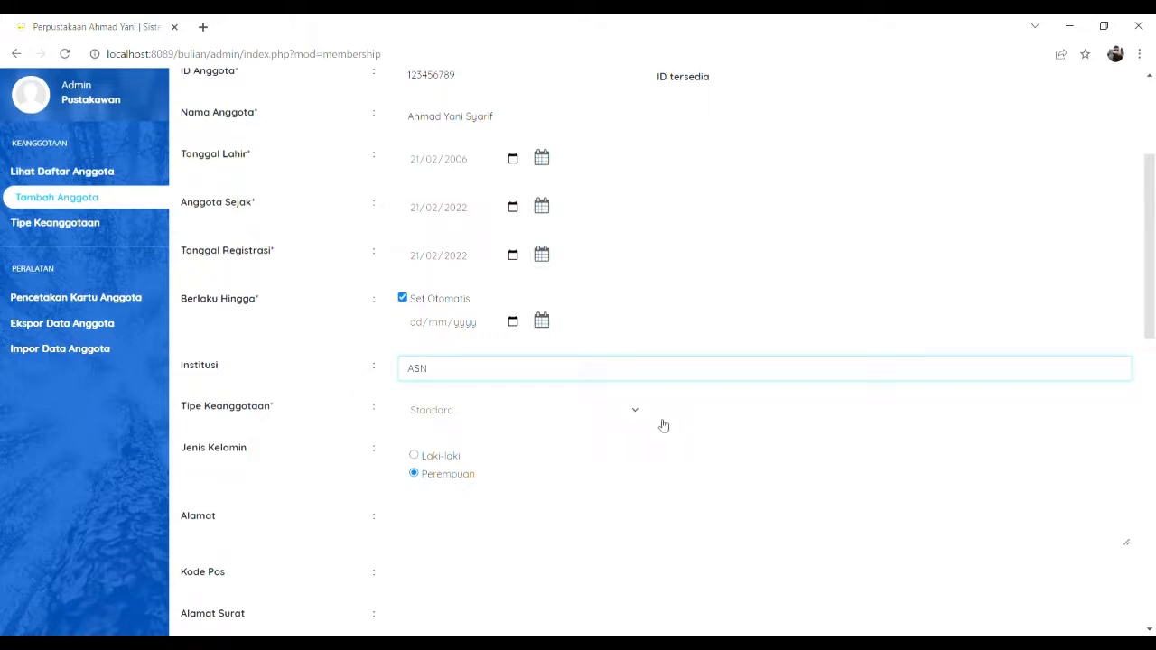
left_click(626, 412)
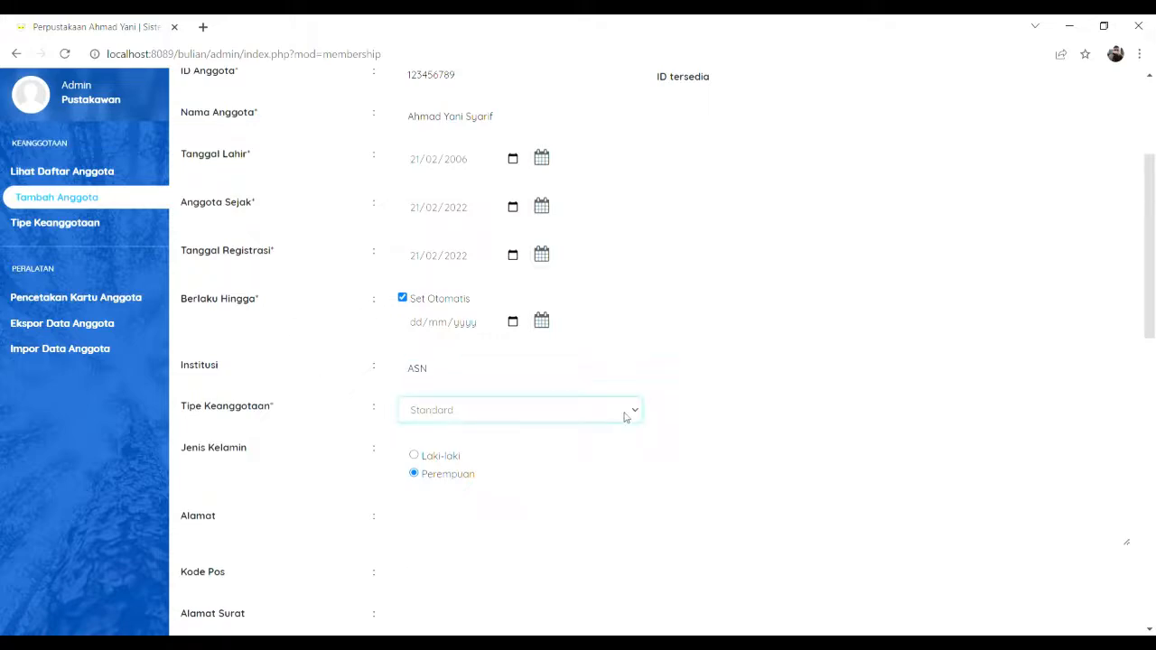
left_click(437, 455)
left_click(413, 455)
left_click(462, 524)
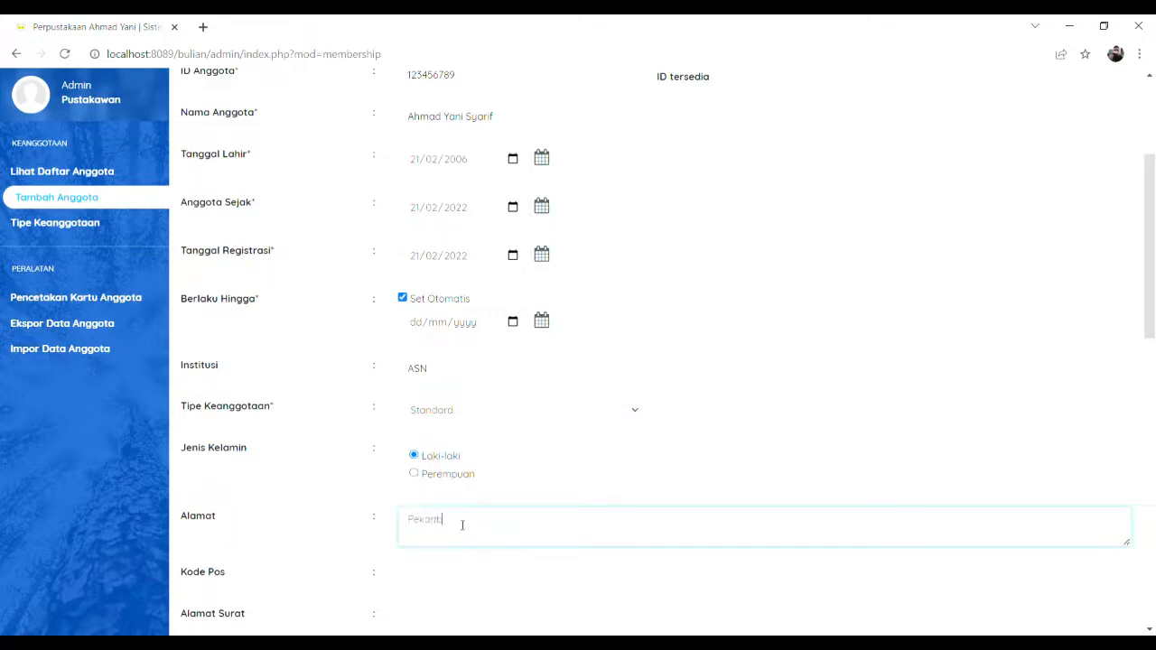
scroll(463, 521, "down", 2)
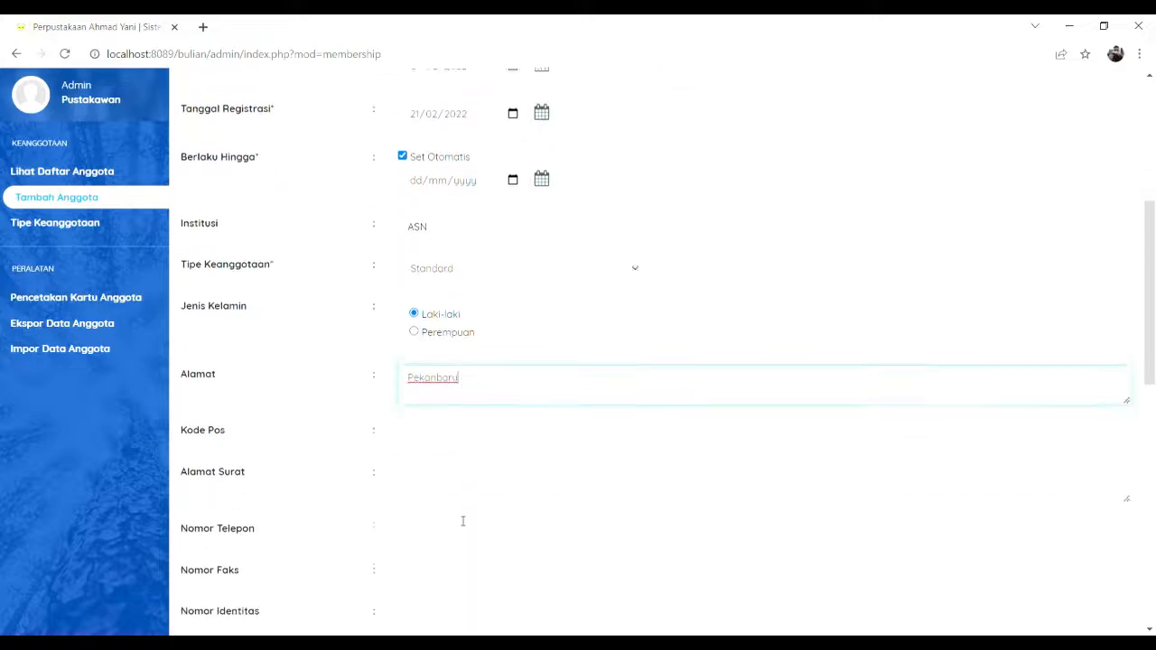
Step: Fill in the member's postal code and phone number, leaving fax and identity fields
left_click(503, 428)
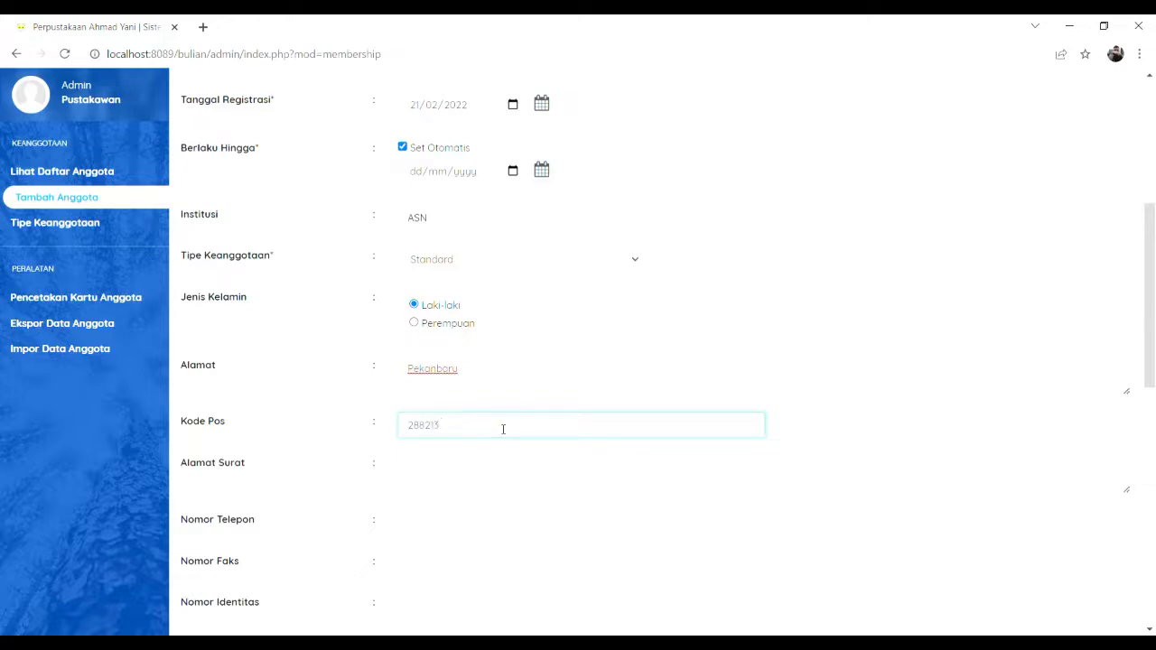
scroll(503, 429, "down", 1)
left_click(472, 414)
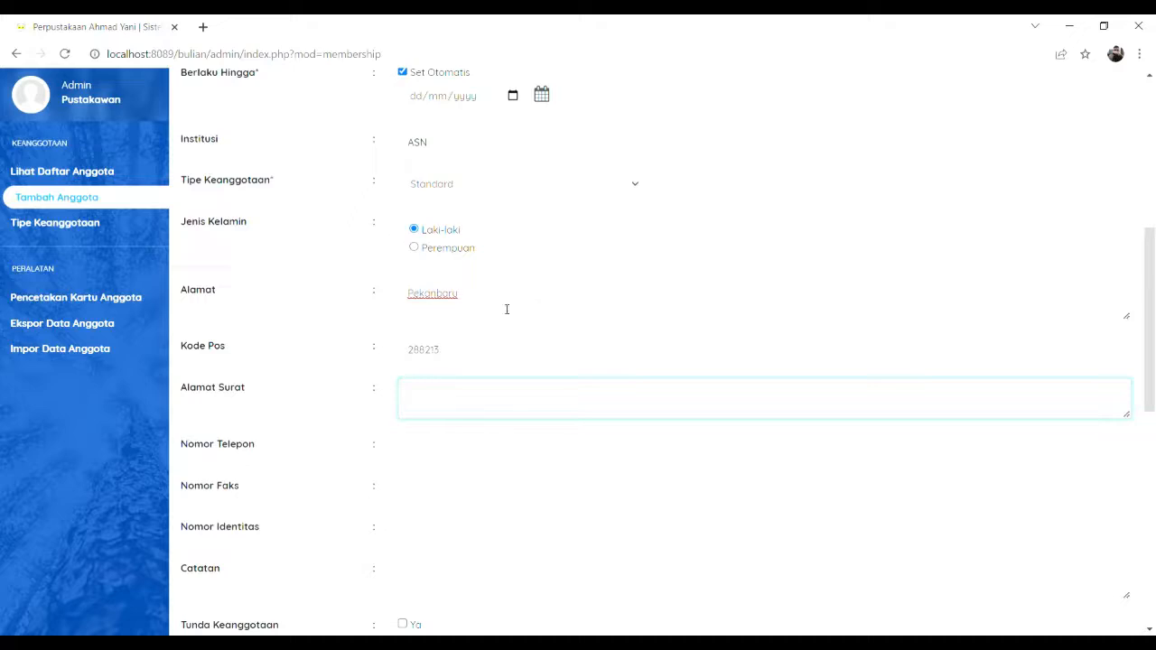
left_click(443, 459)
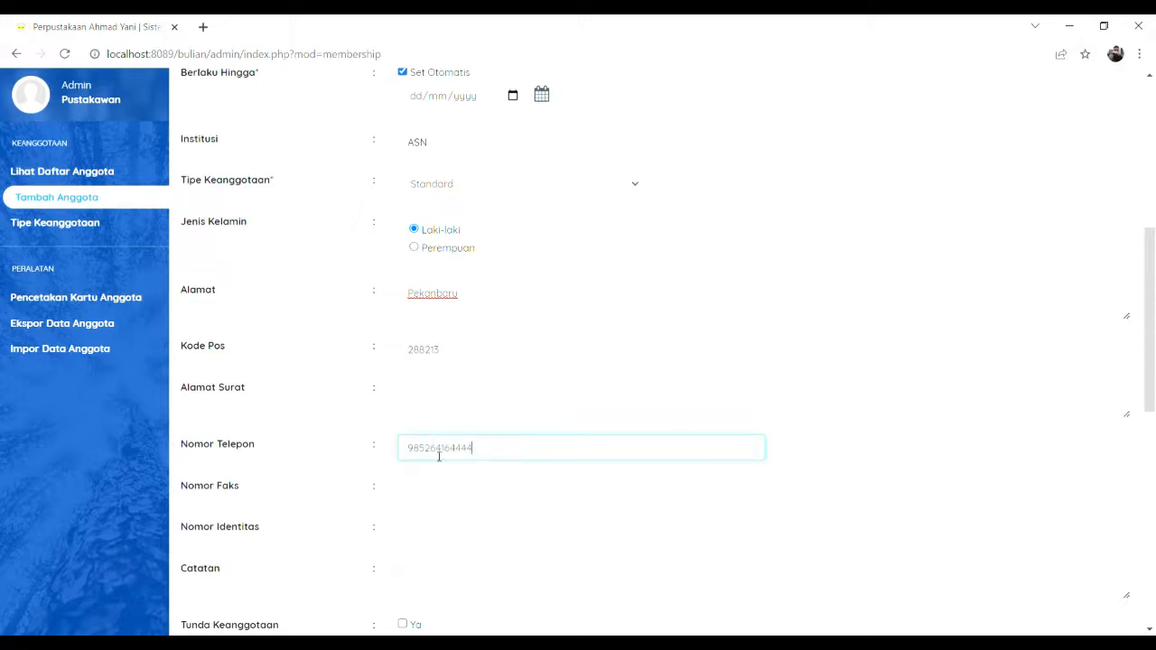
left_click(421, 498)
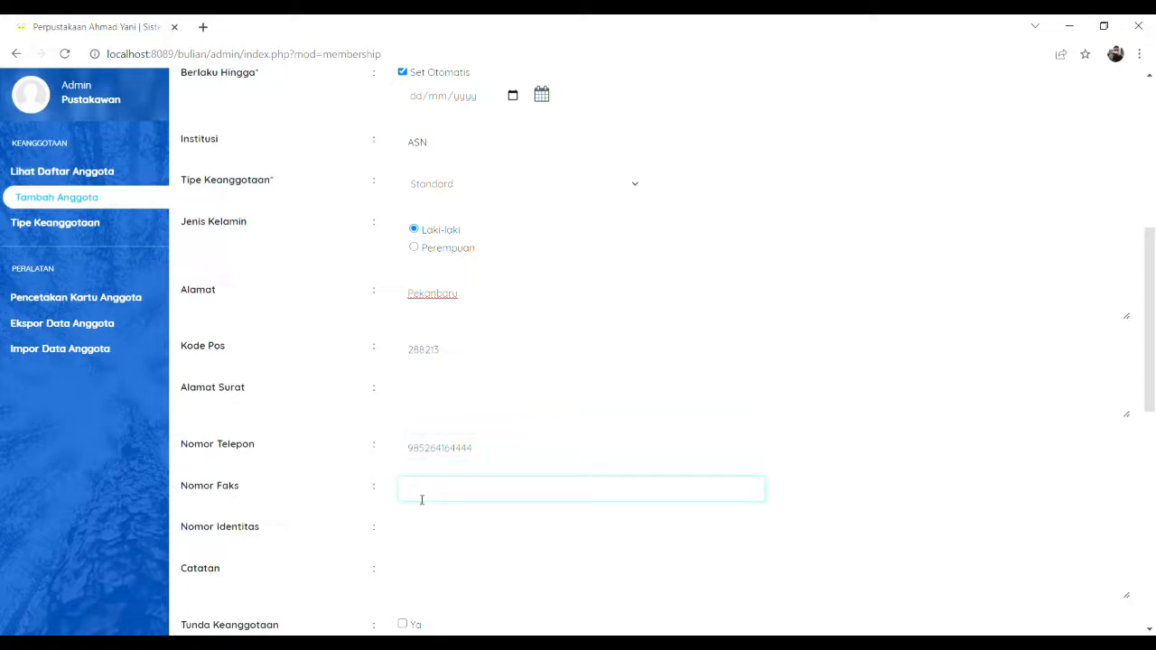
scroll(421, 499, "down", 1)
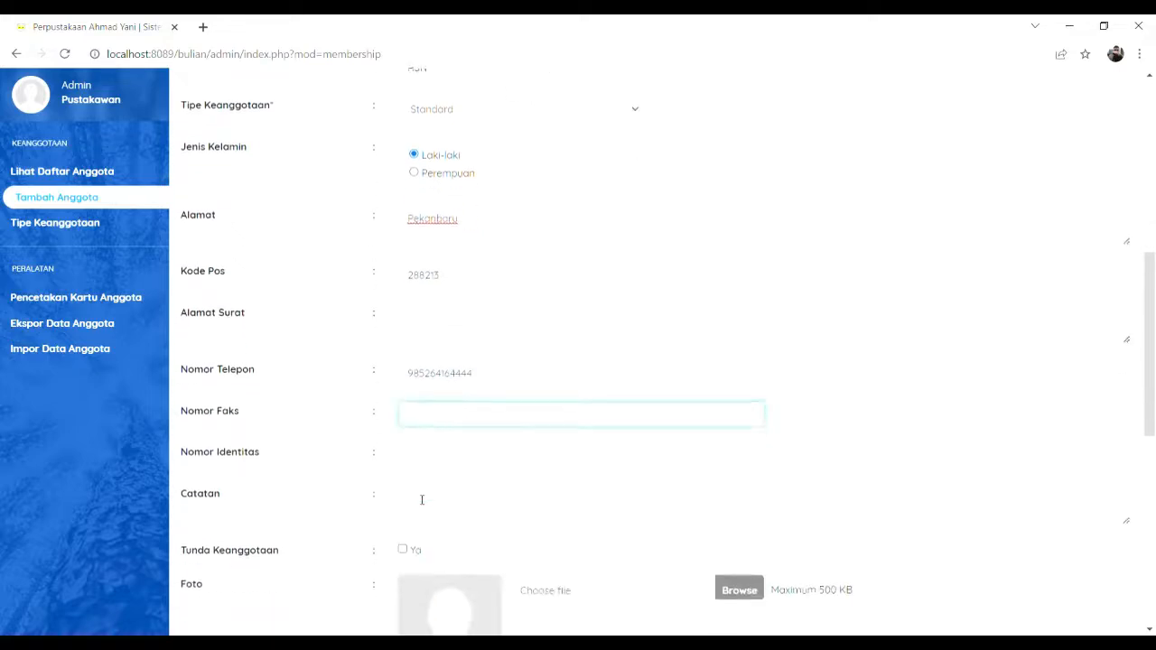
left_click(421, 458)
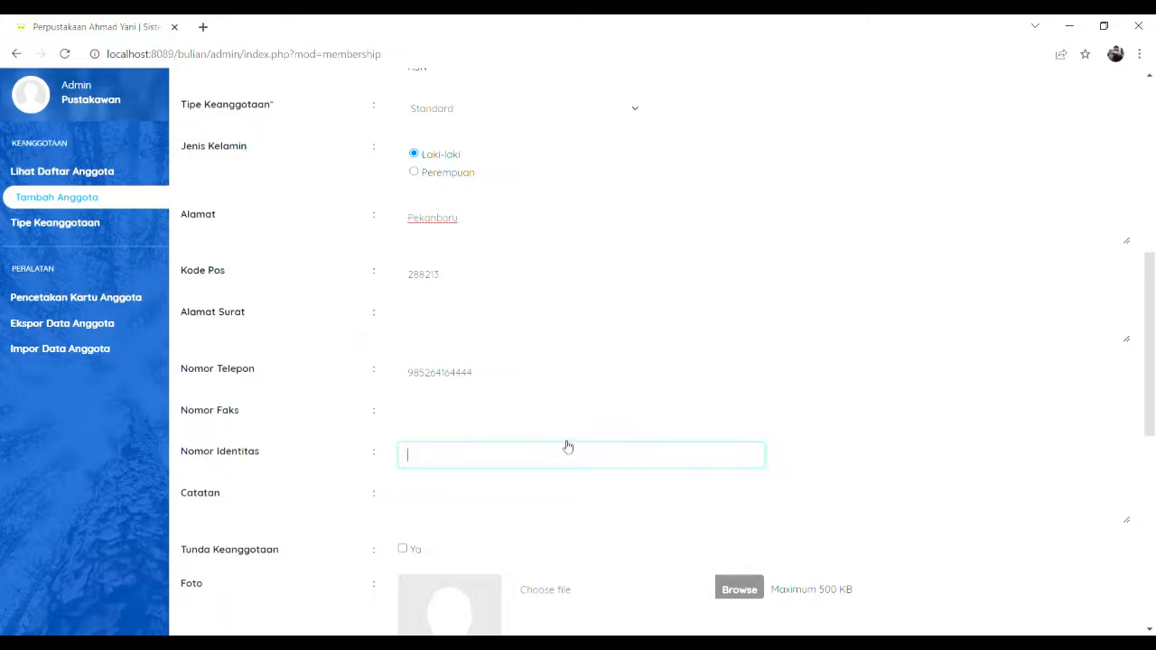
scroll(567, 446, "down", 1)
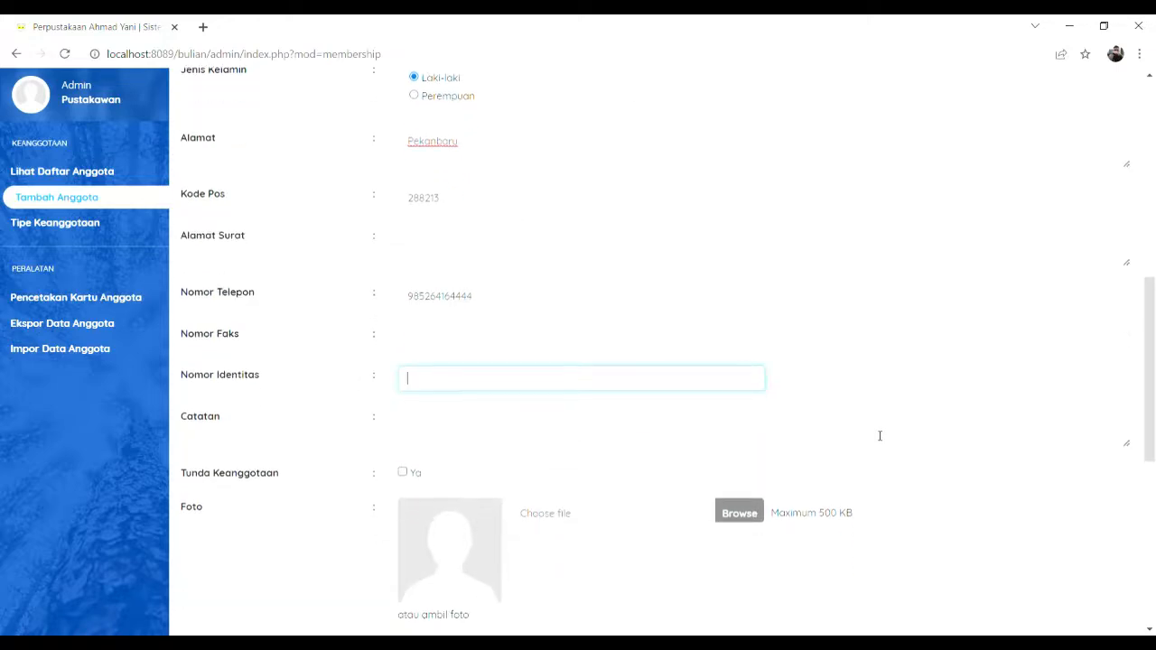
scroll(880, 436, "down", 2)
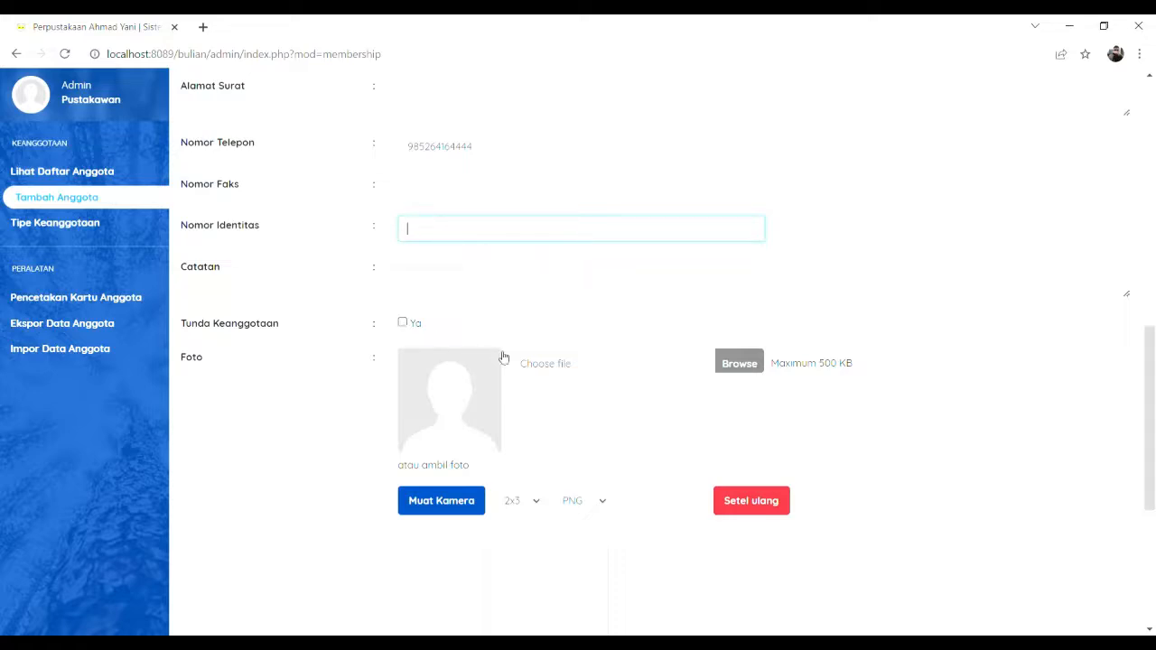
scroll(531, 409, "down", 1)
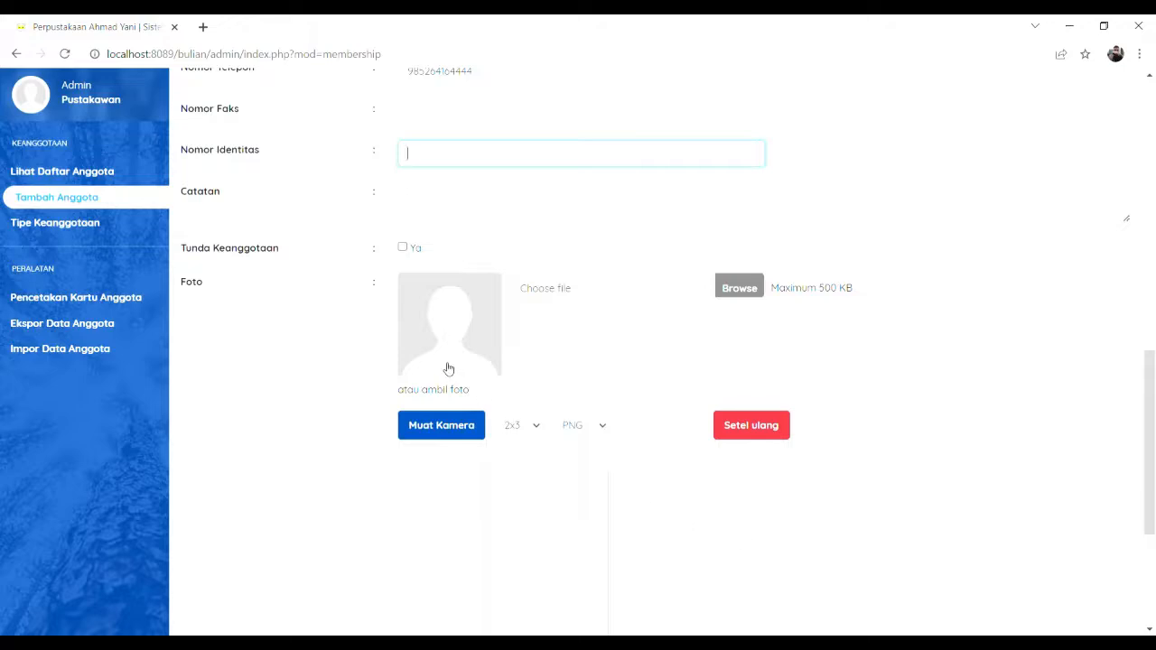
Step: Attach gg.png as the member photo and enter the member's e-mail address
left_click(750, 291)
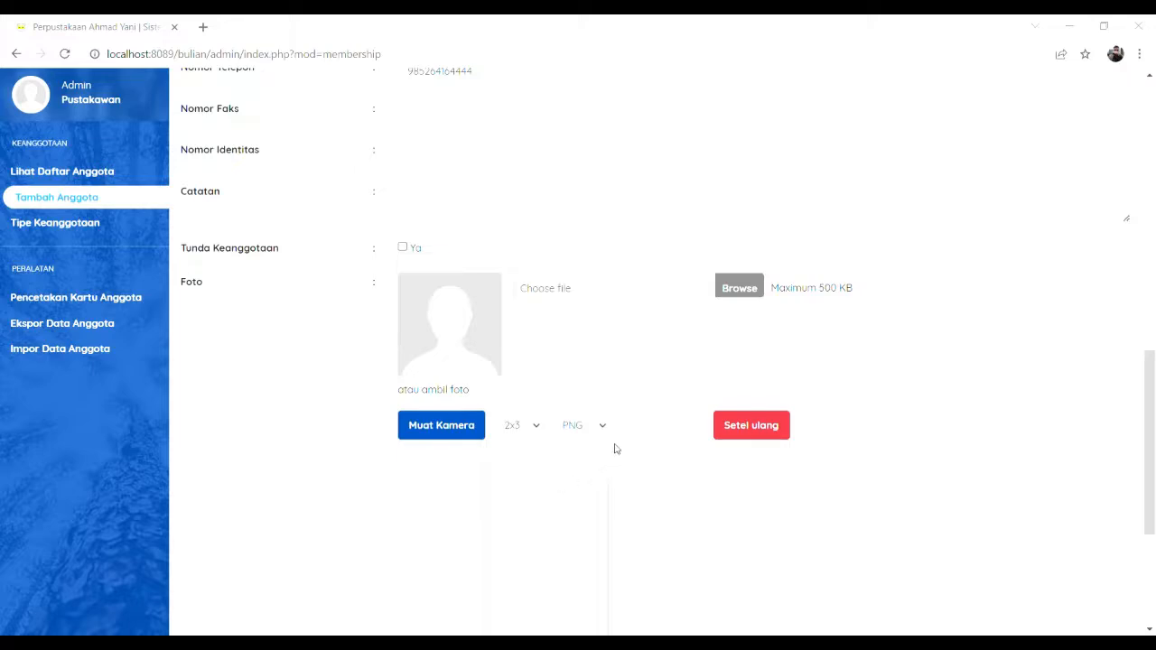
left_click(748, 534)
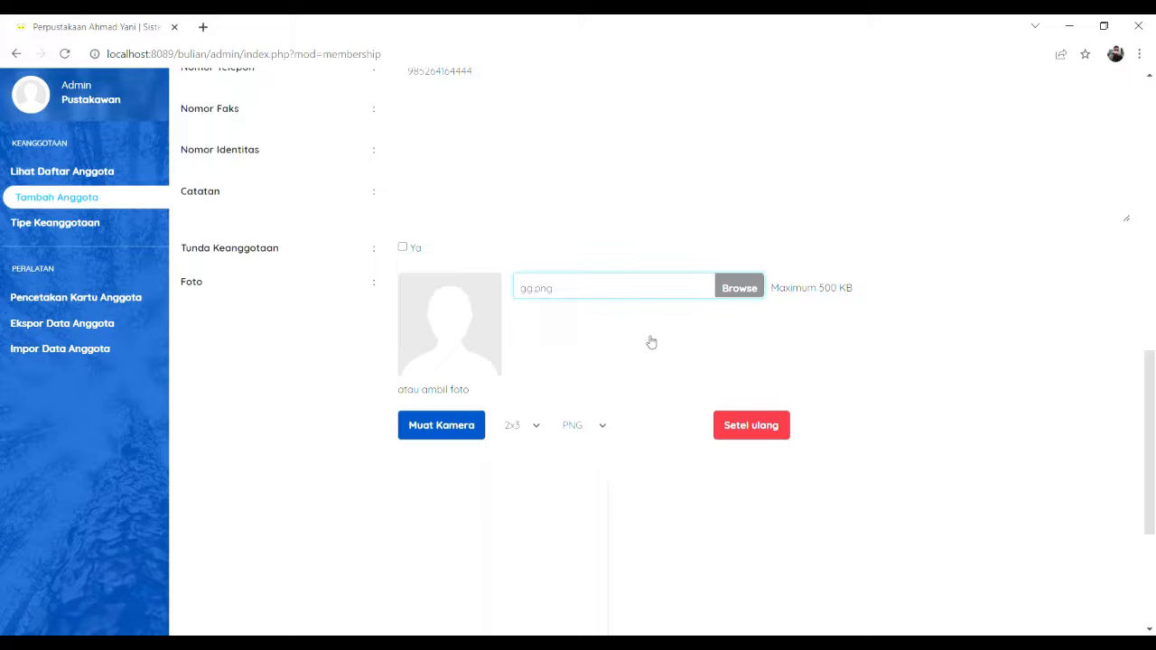
scroll(474, 343, "down", 3)
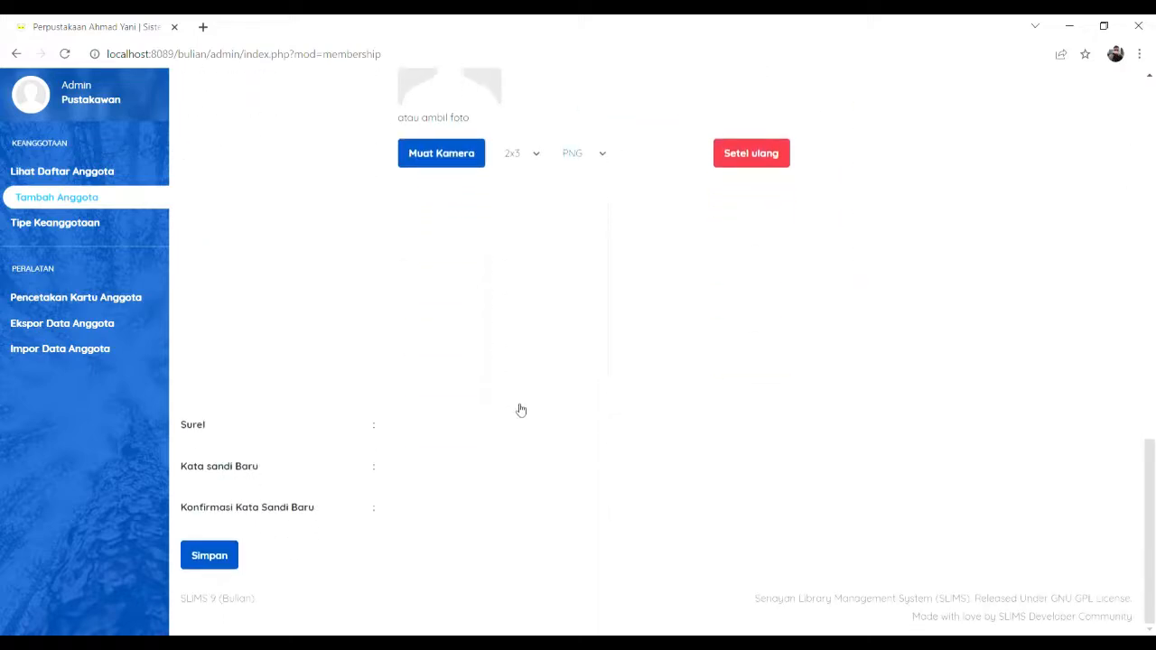
left_click(441, 440)
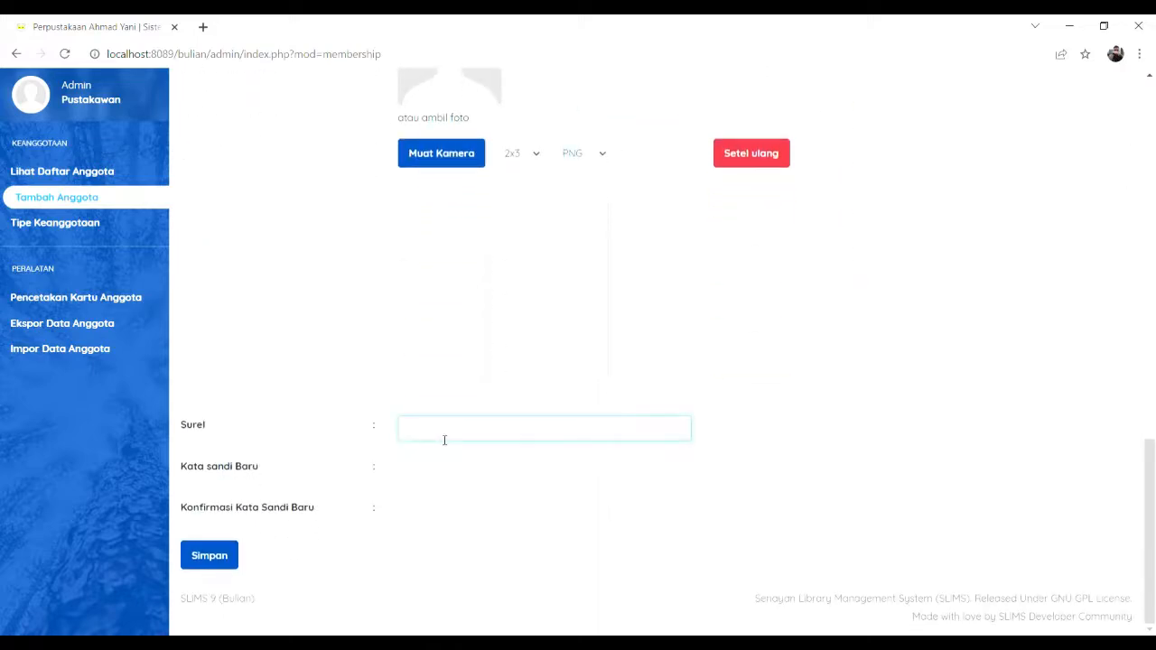
Step: Set and confirm the member's new password, then save the member and acknowledge both alerts
left_click(412, 479)
type("a")
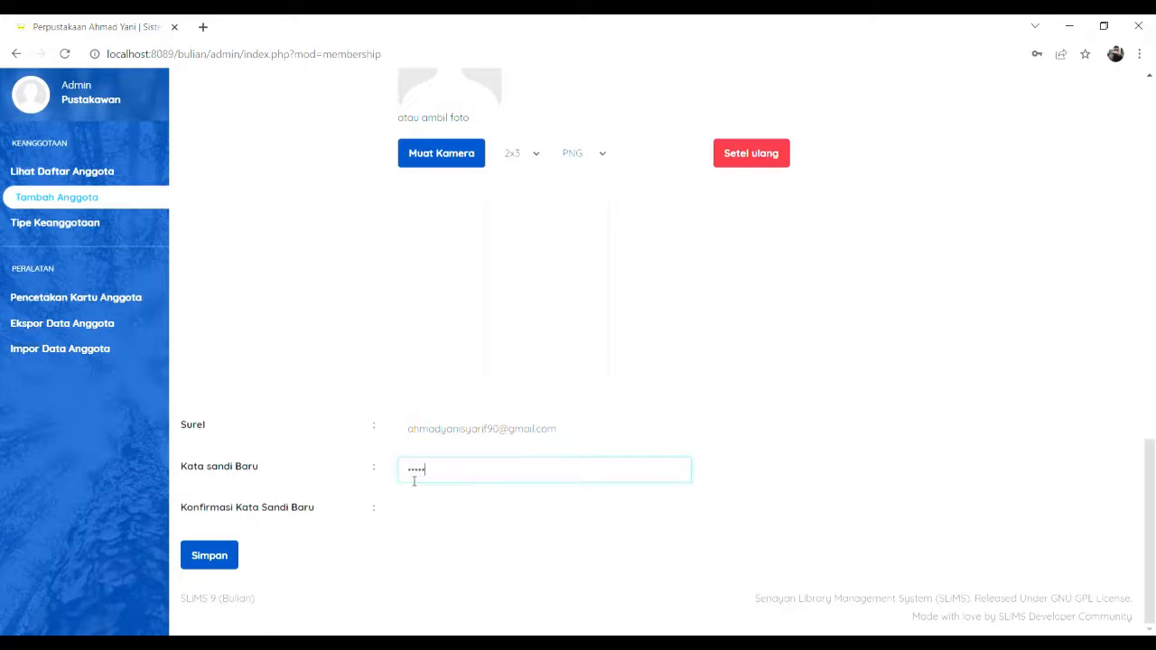
left_click(416, 515)
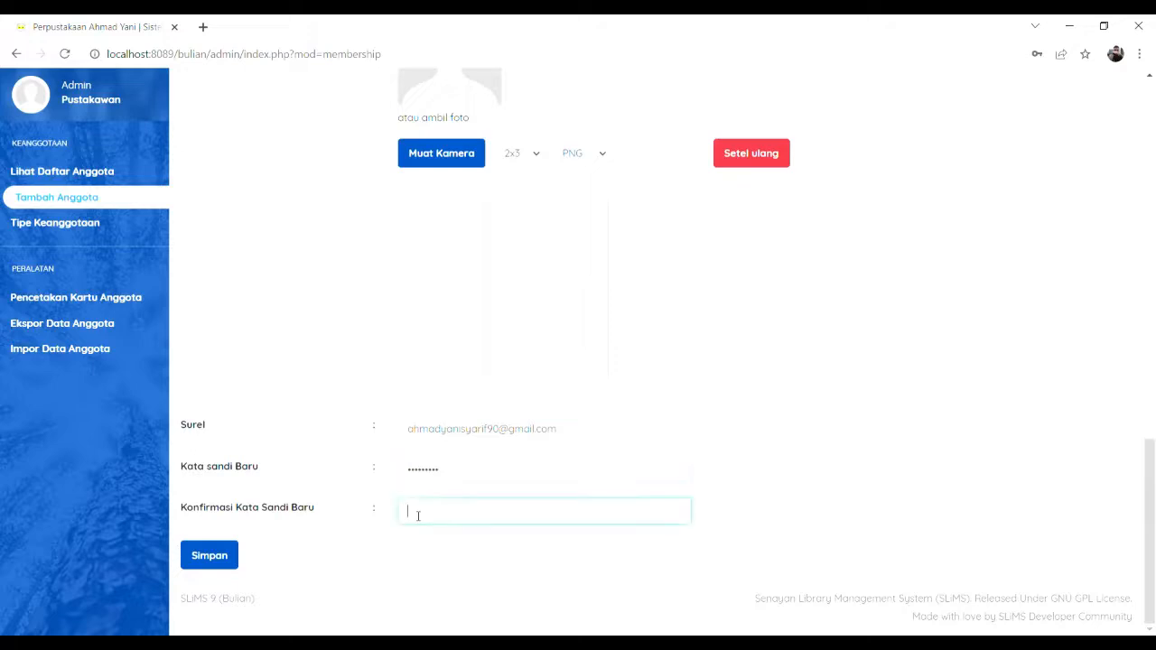
left_click(196, 560)
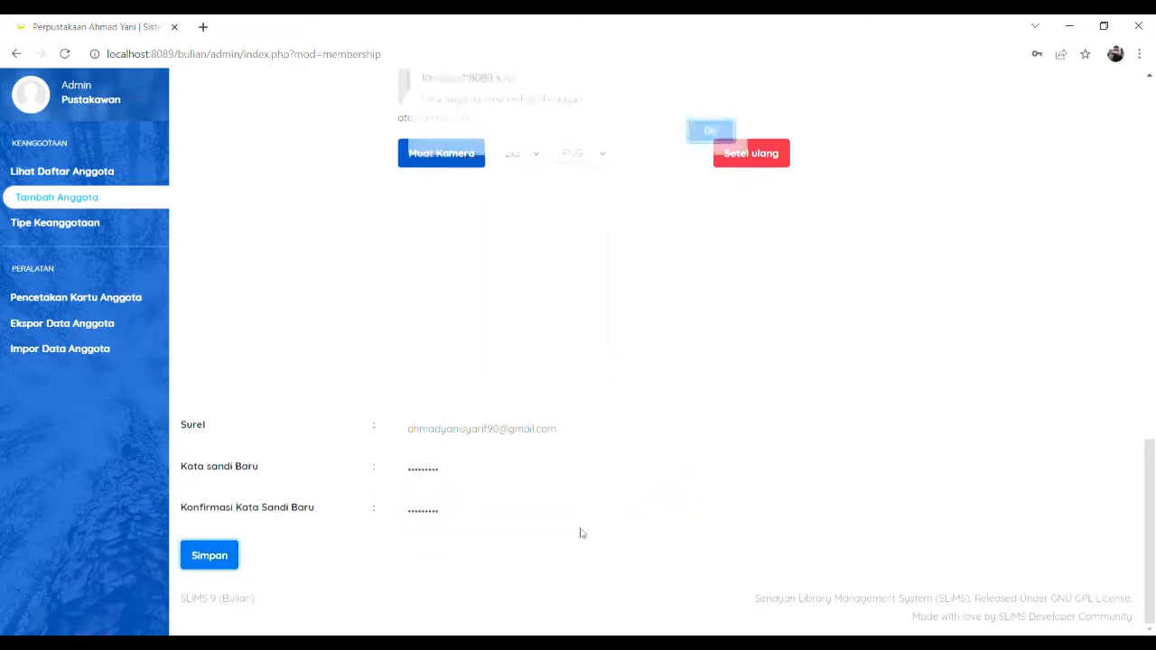
left_click(697, 137)
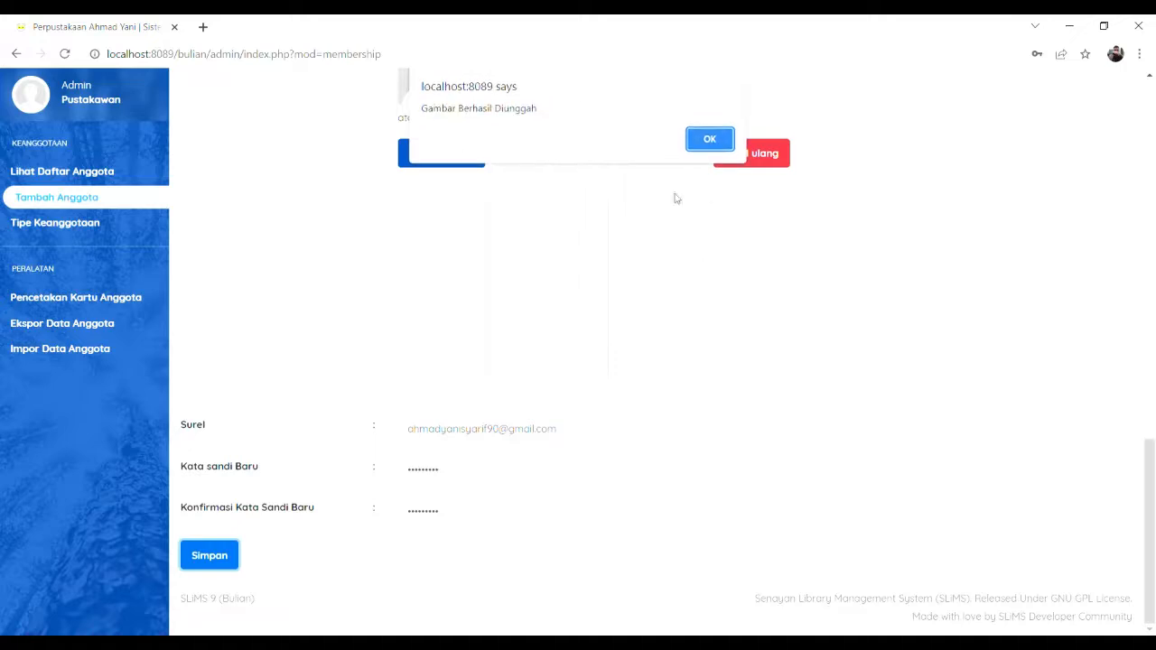
left_click(709, 142)
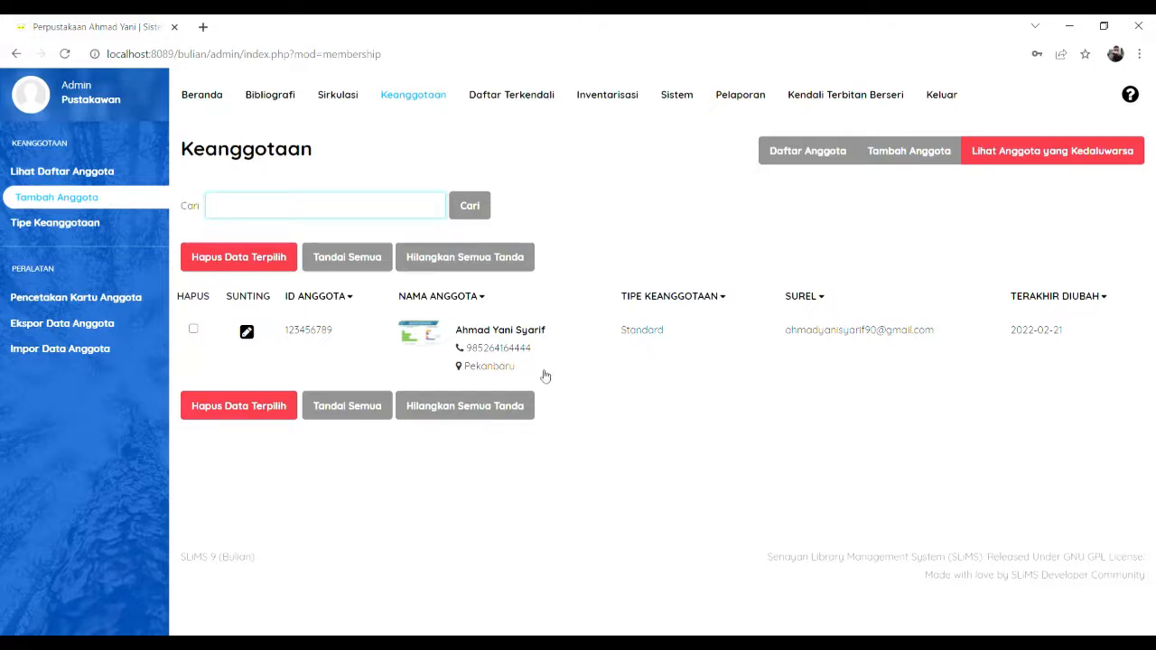
Step: Switch from the member list to the Sirkulasi member-ID entry page
left_click(330, 106)
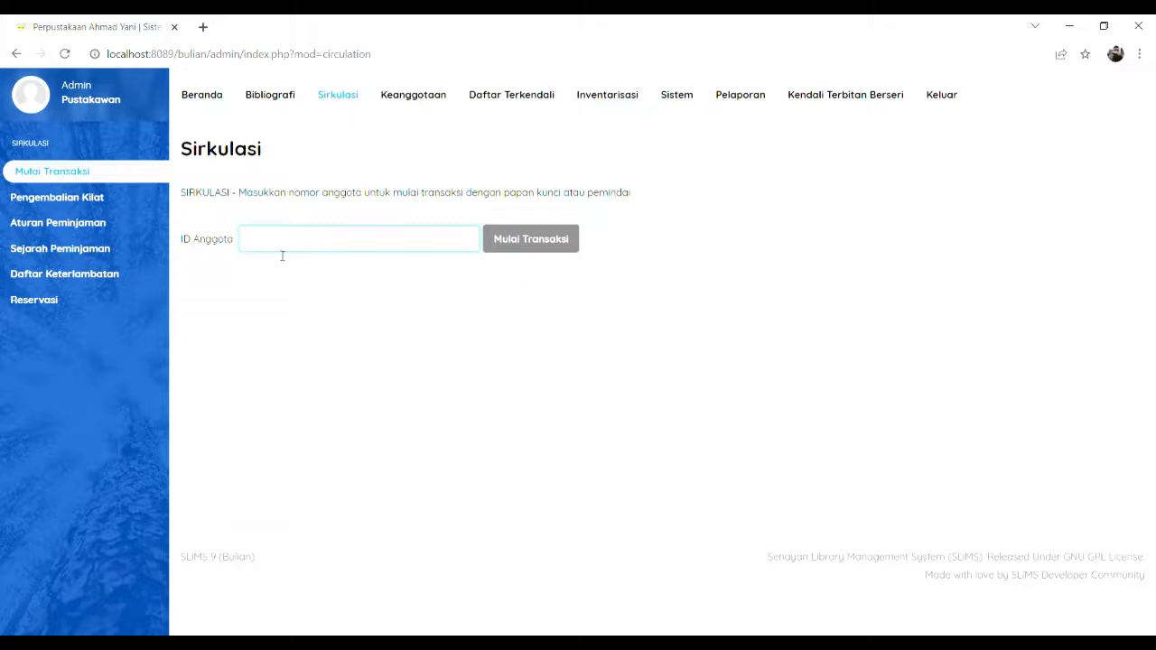
left_click(72, 195)
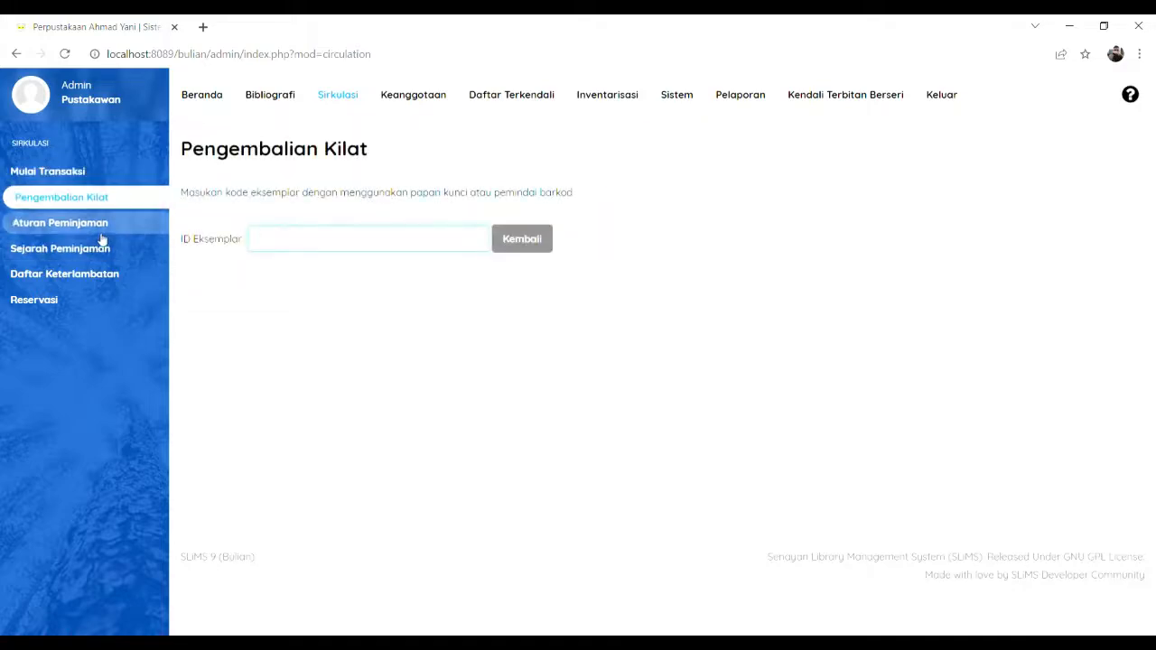
left_click(72, 225)
left_click(90, 250)
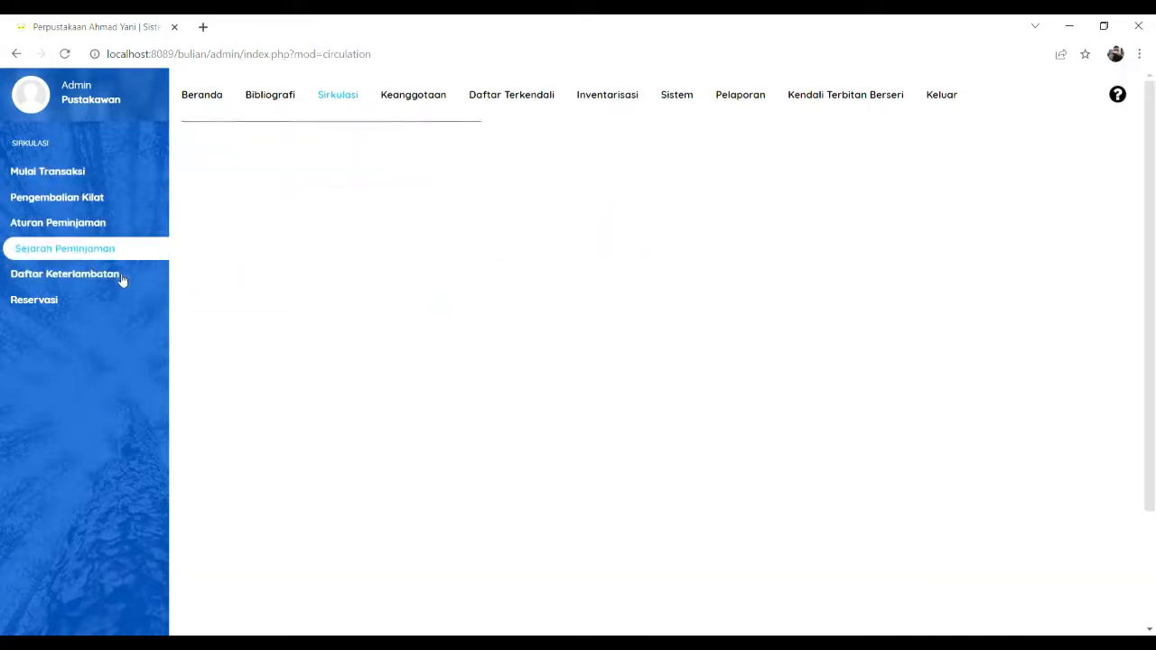
left_click(103, 276)
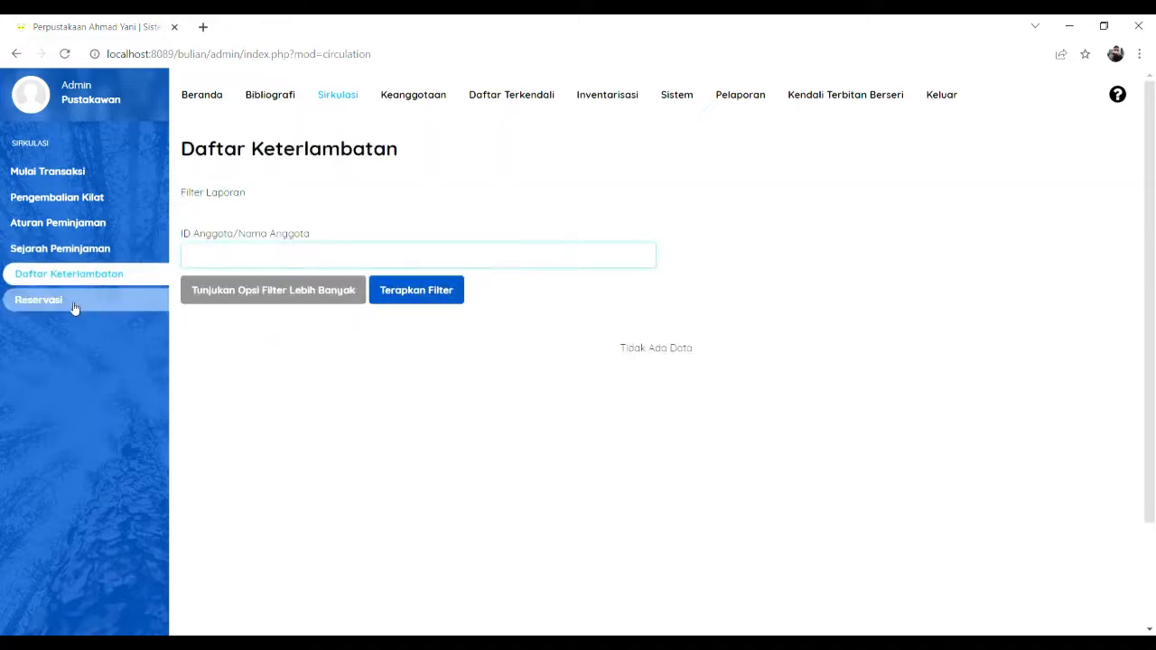
left_click(77, 303)
left_click(79, 177)
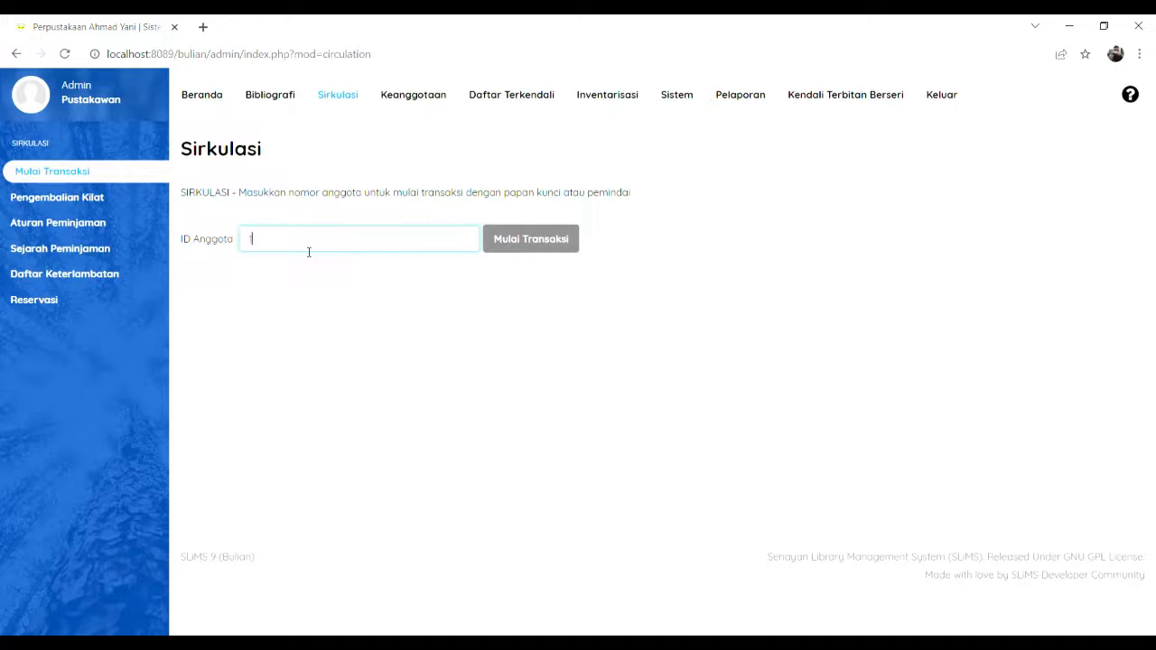
Step: Start a circulation transaction for the new Standard member using their member ID
type("2345678")
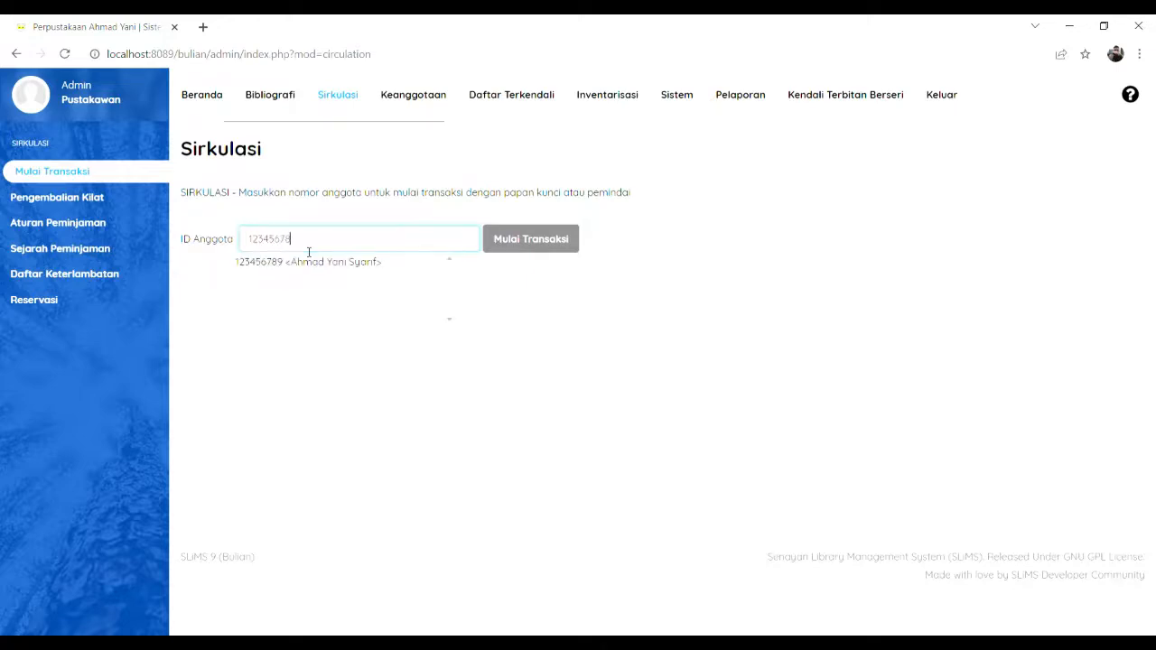
type("9")
left_click(309, 261)
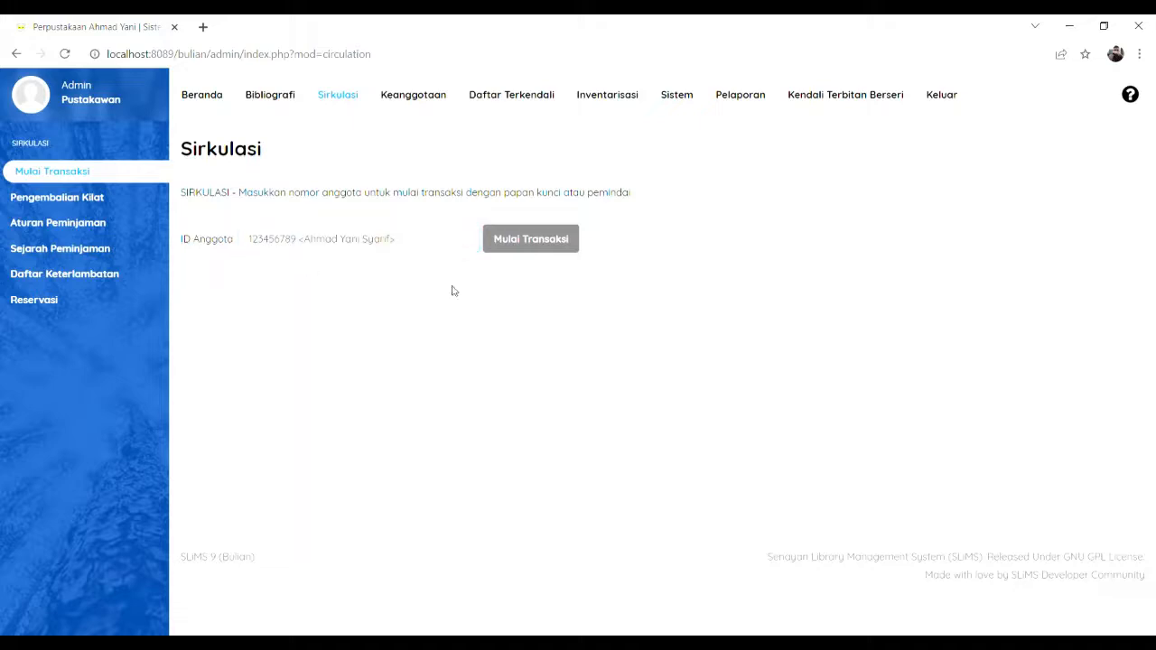
left_click(557, 240)
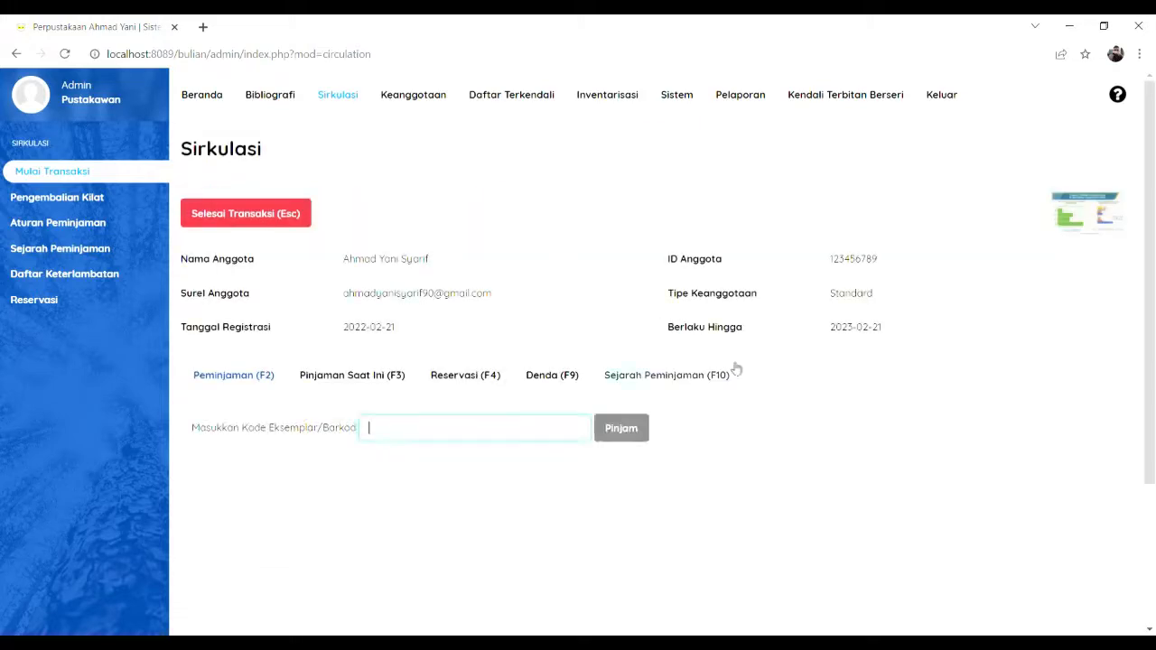
Step: Review the member's current loans, reservations, fines and loan history, then return to the loan entry form
left_click(327, 380)
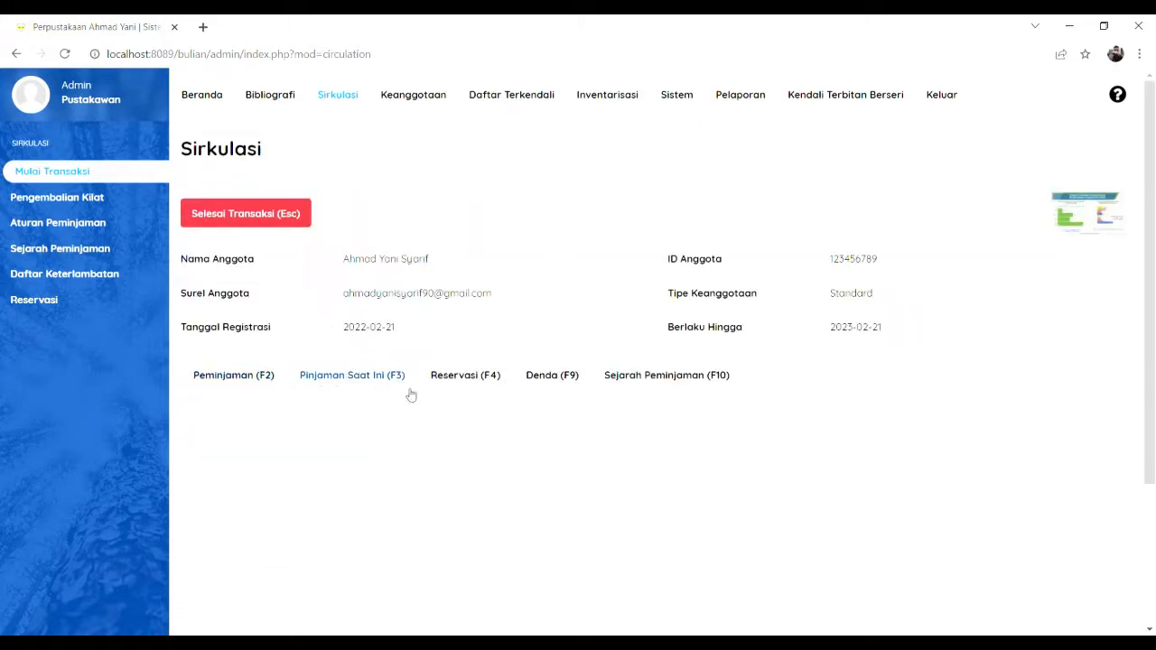
left_click(454, 379)
left_click(570, 379)
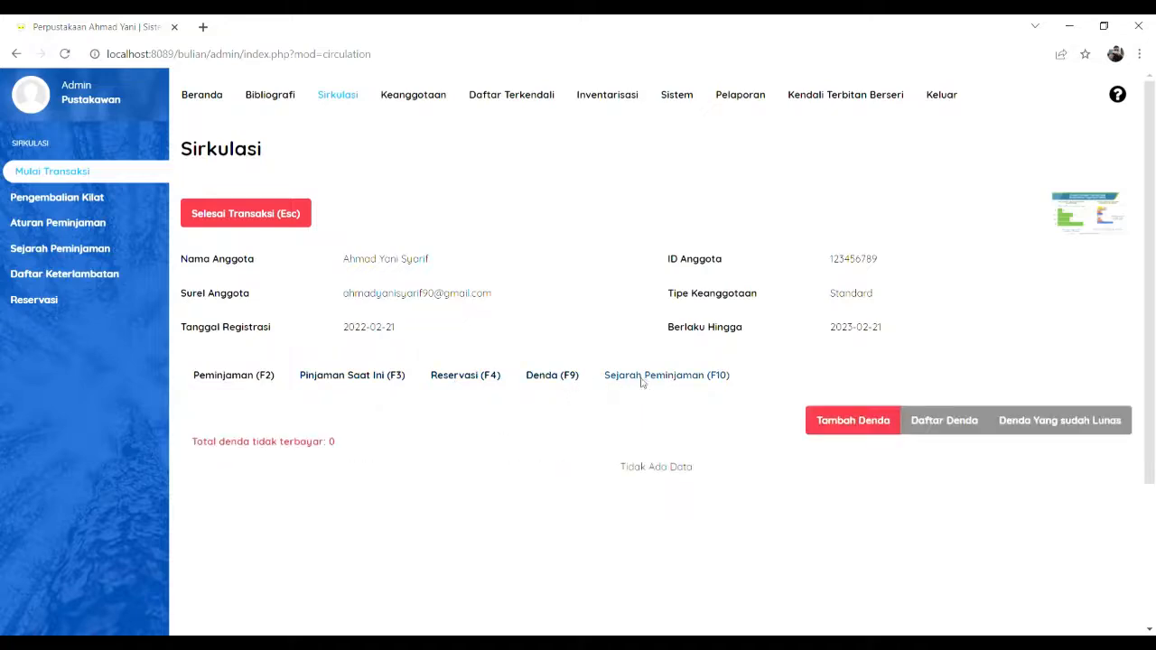
left_click(640, 381)
left_click(244, 379)
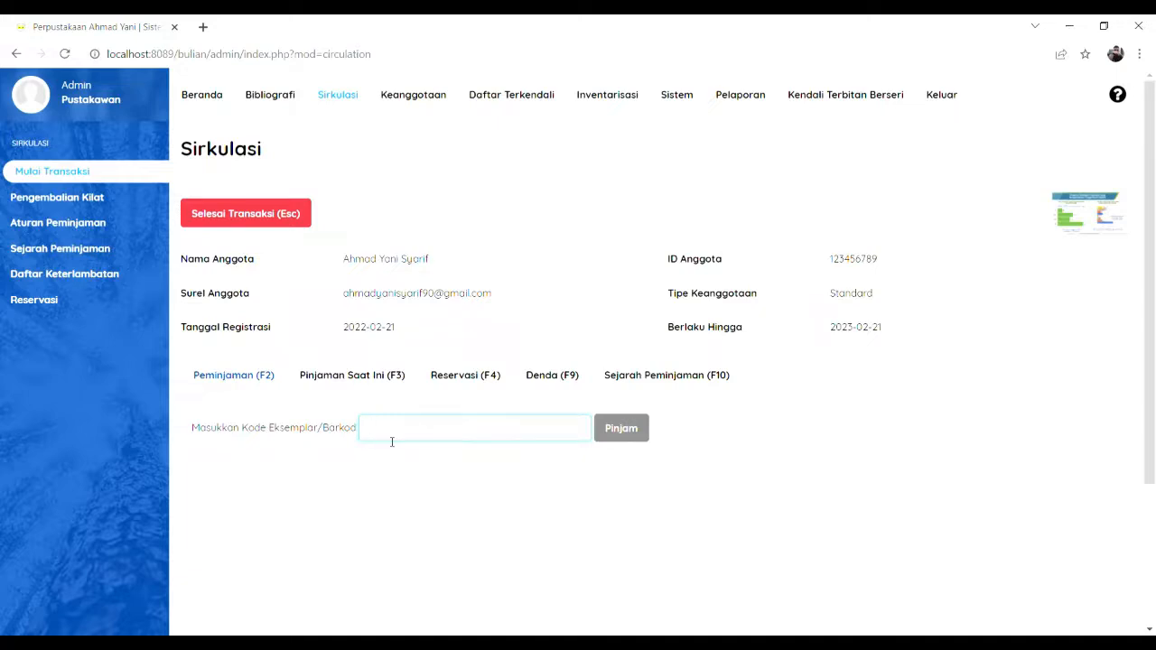
Step: Lend copy 123456789 of Kiat Jitu Peramalan Saham until 2022-02-28, then close the transaction
type("123456789")
left_click(623, 429)
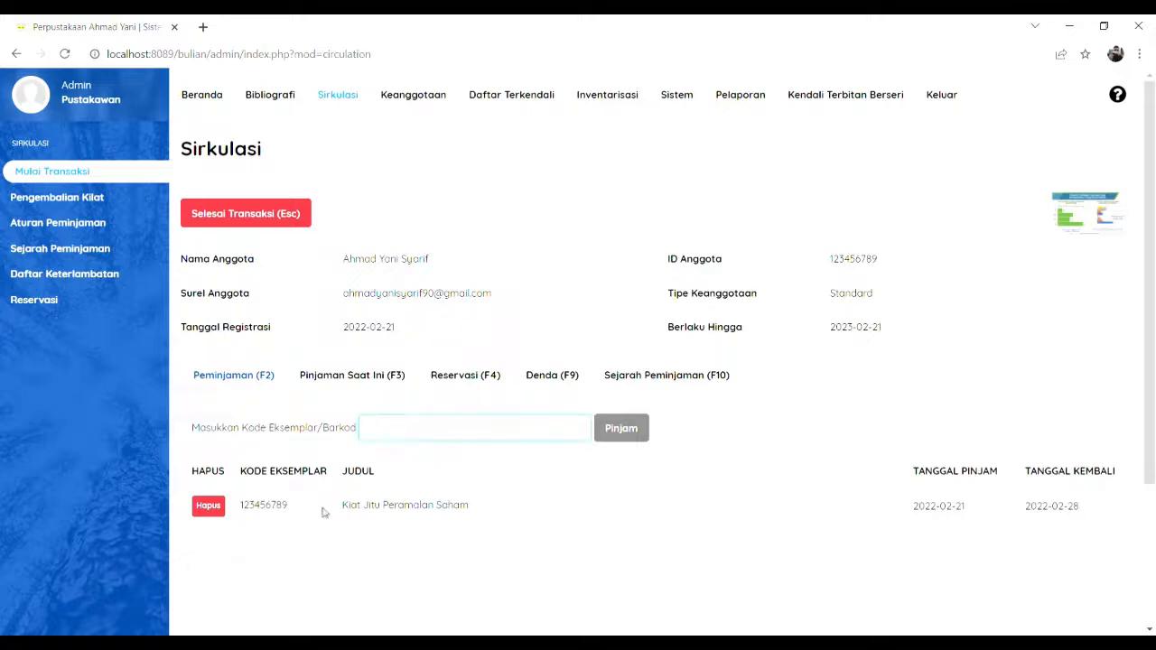
scroll(342, 511, "down", 1)
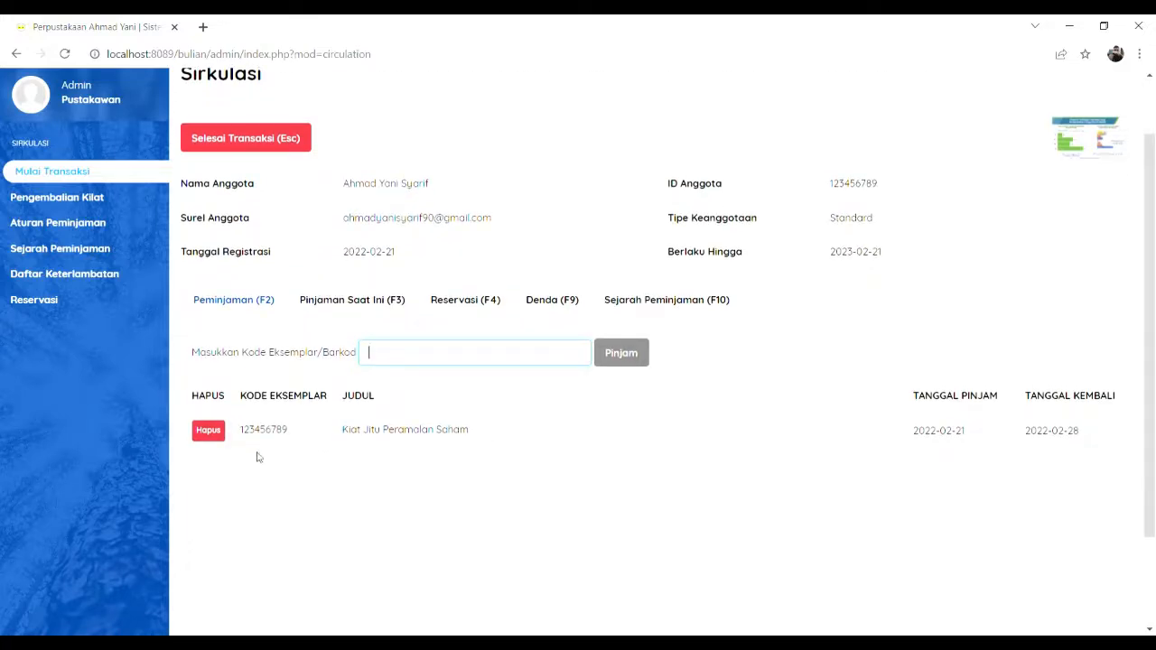
scroll(644, 488, "up", 1)
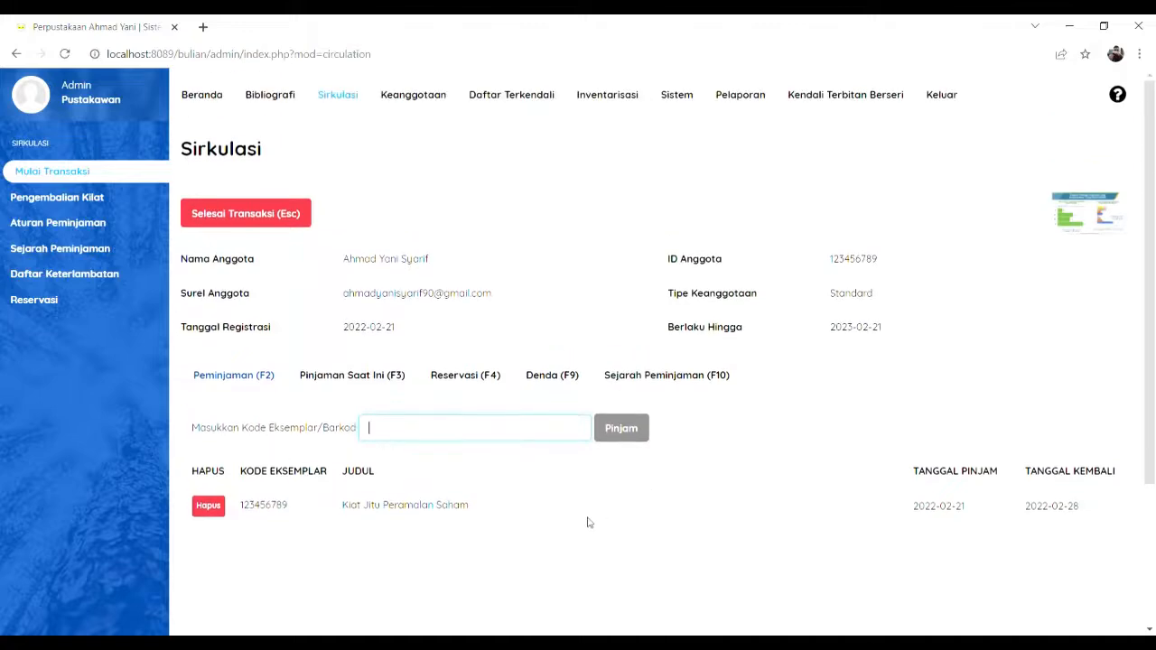
left_click(260, 224)
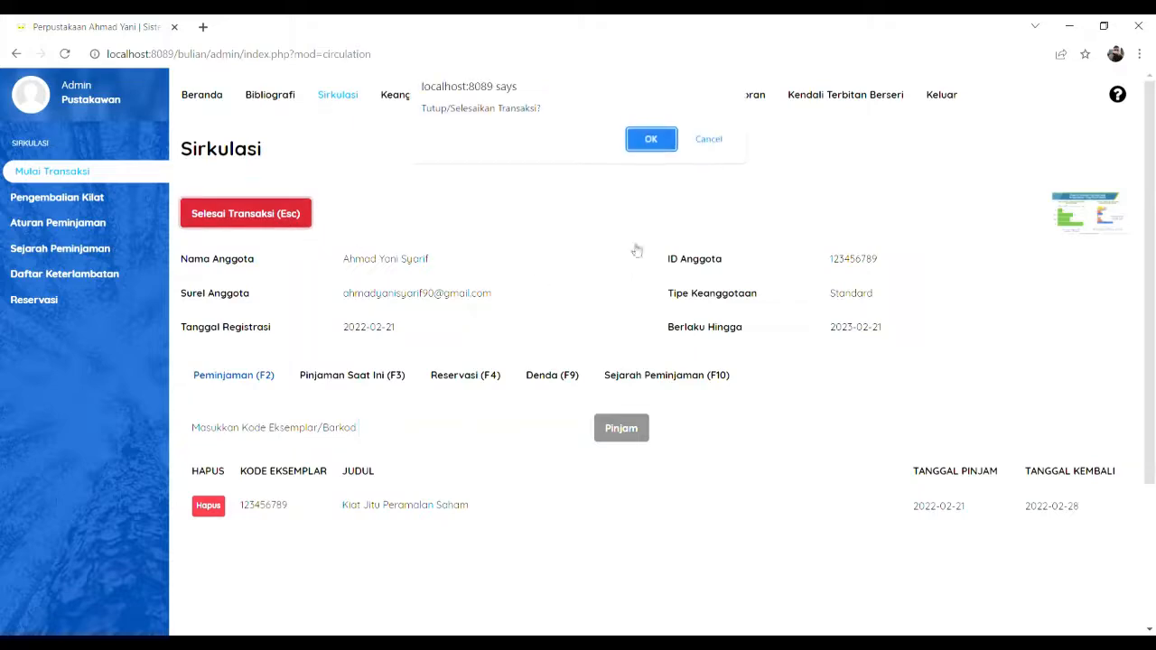
left_click(648, 137)
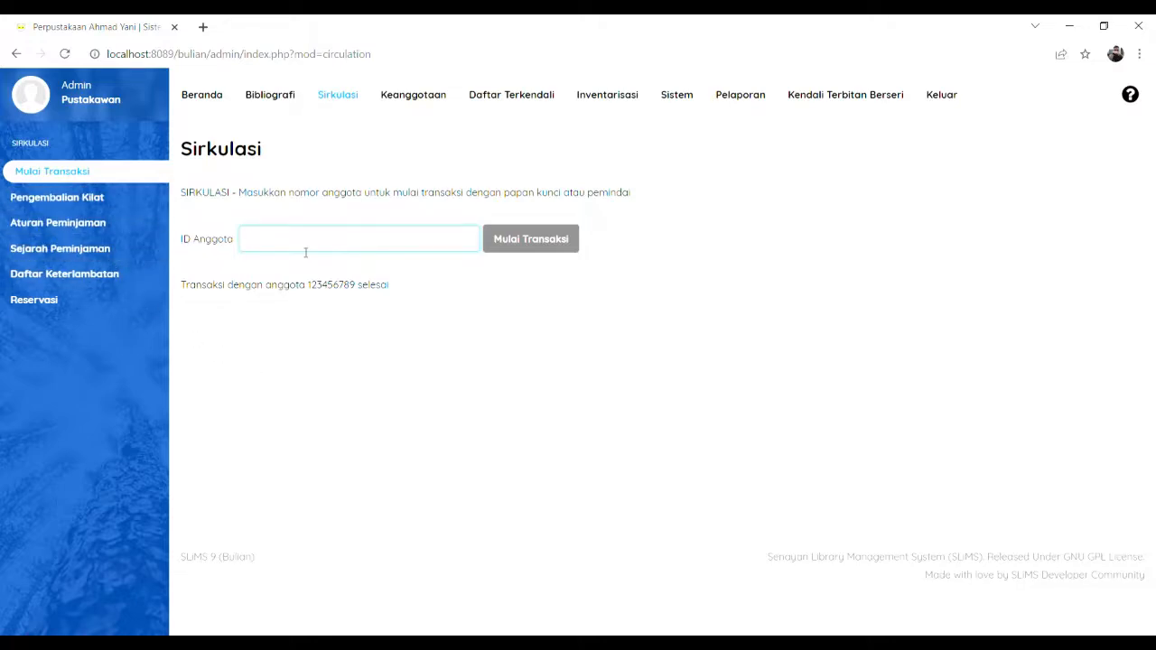
left_click(286, 106)
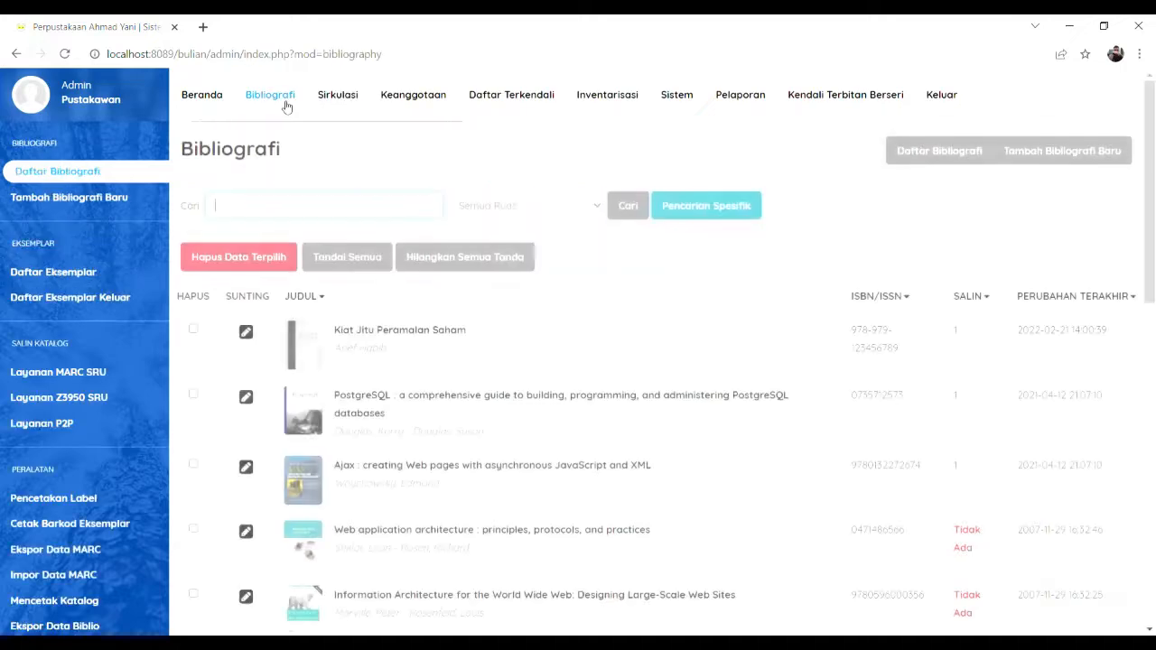
left_click(83, 301)
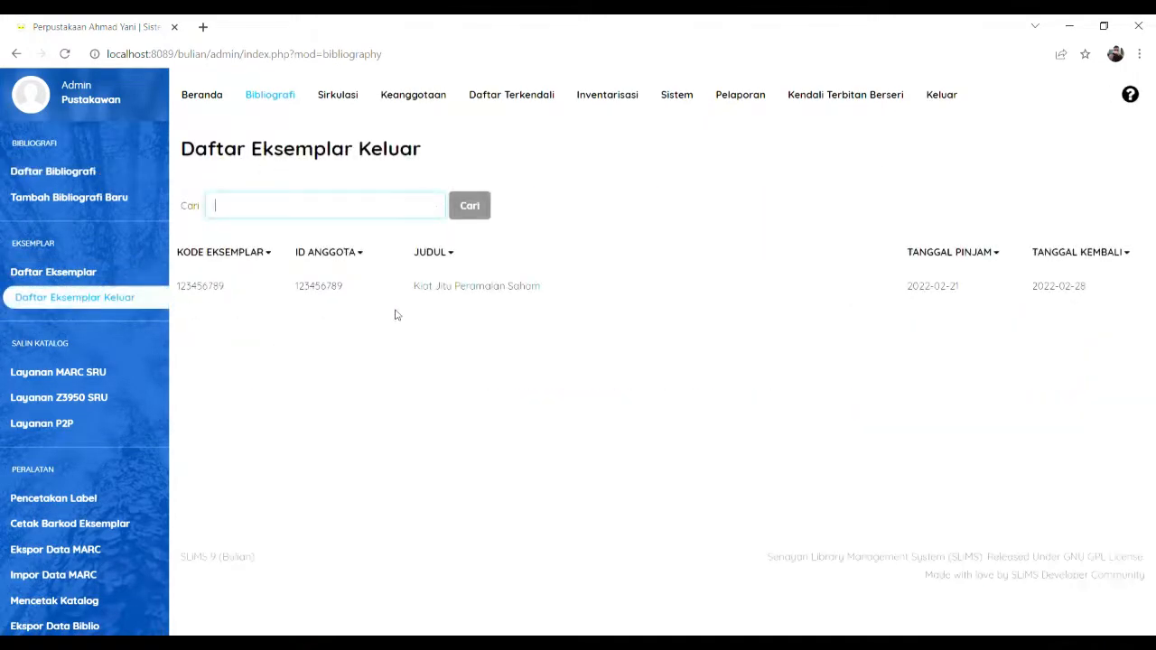
left_click_drag(541, 288, 406, 289)
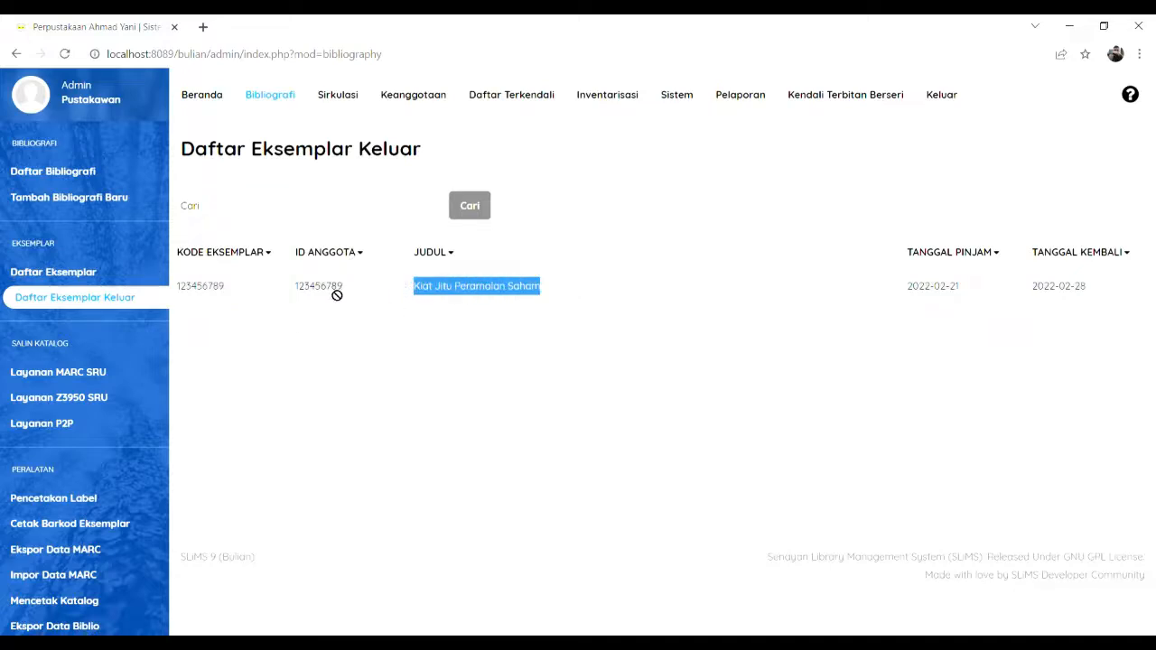
left_click_drag(291, 298, 294, 293)
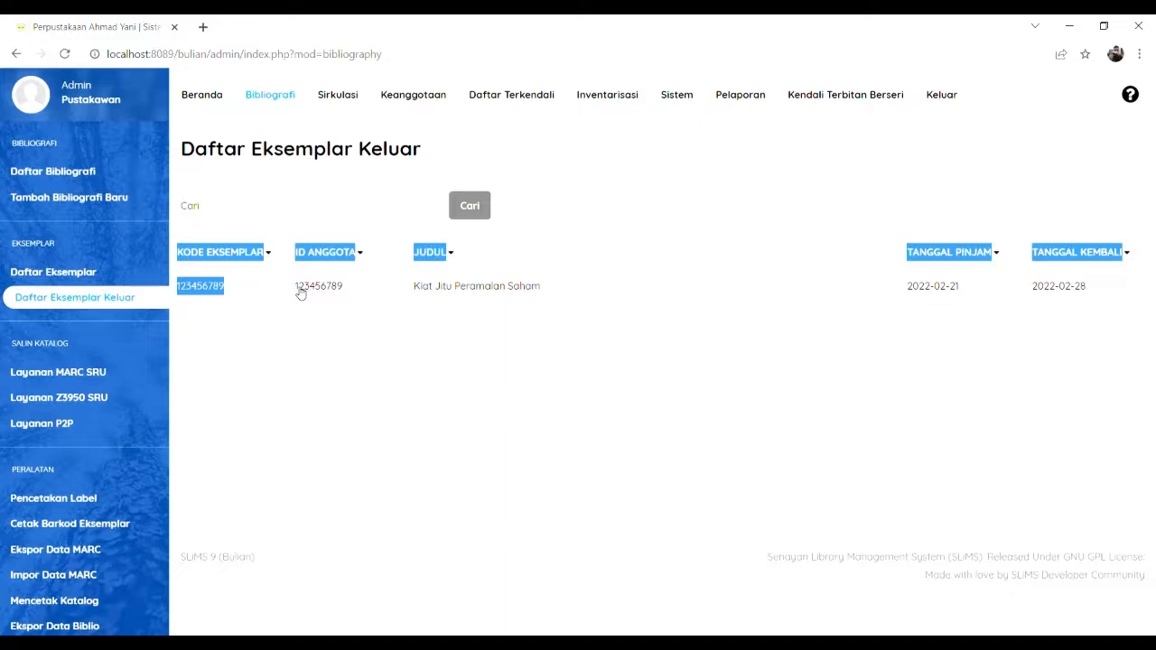
left_click(300, 292)
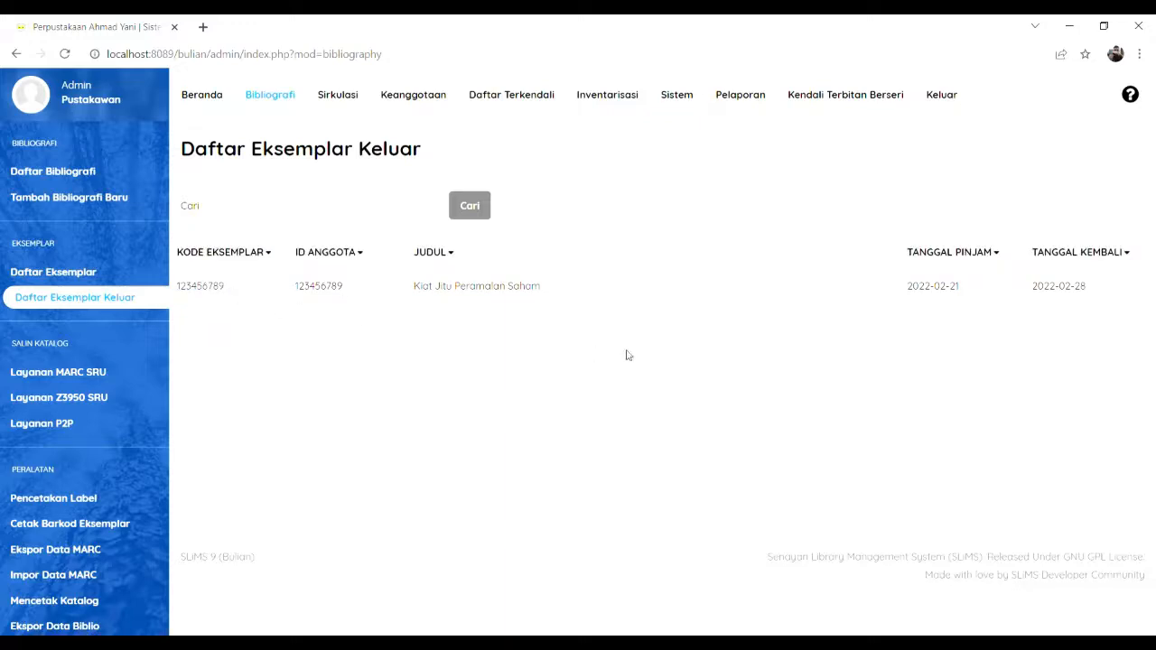
left_click(338, 99)
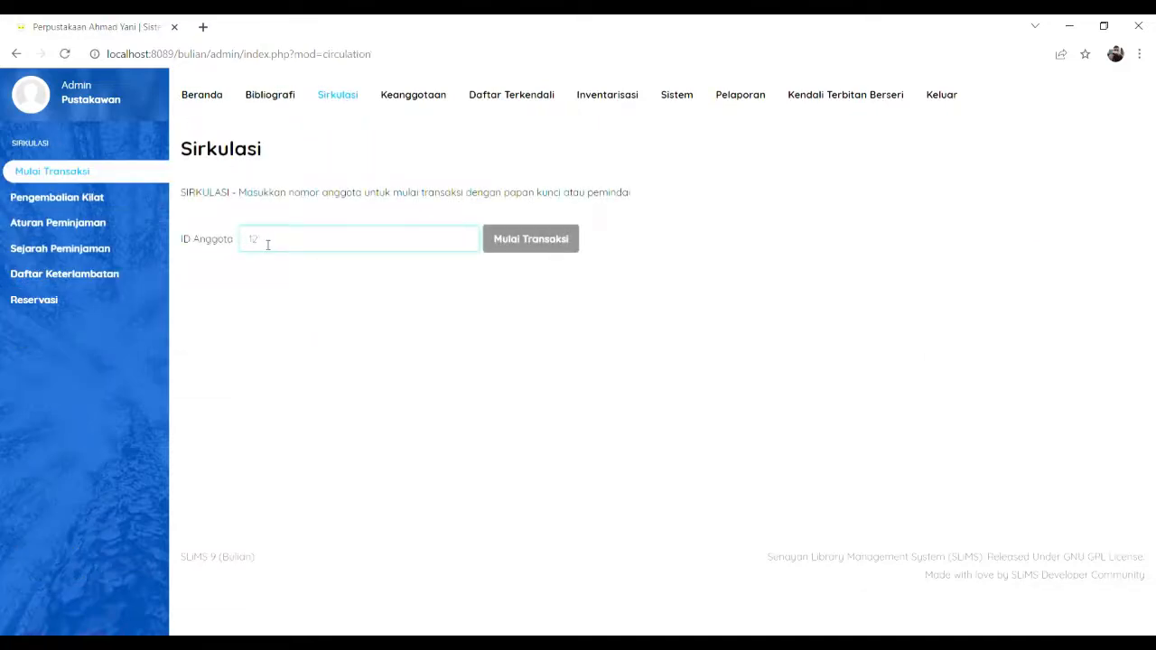
Step: Start a circulation transaction for the member who borrowed the book
type("123456789")
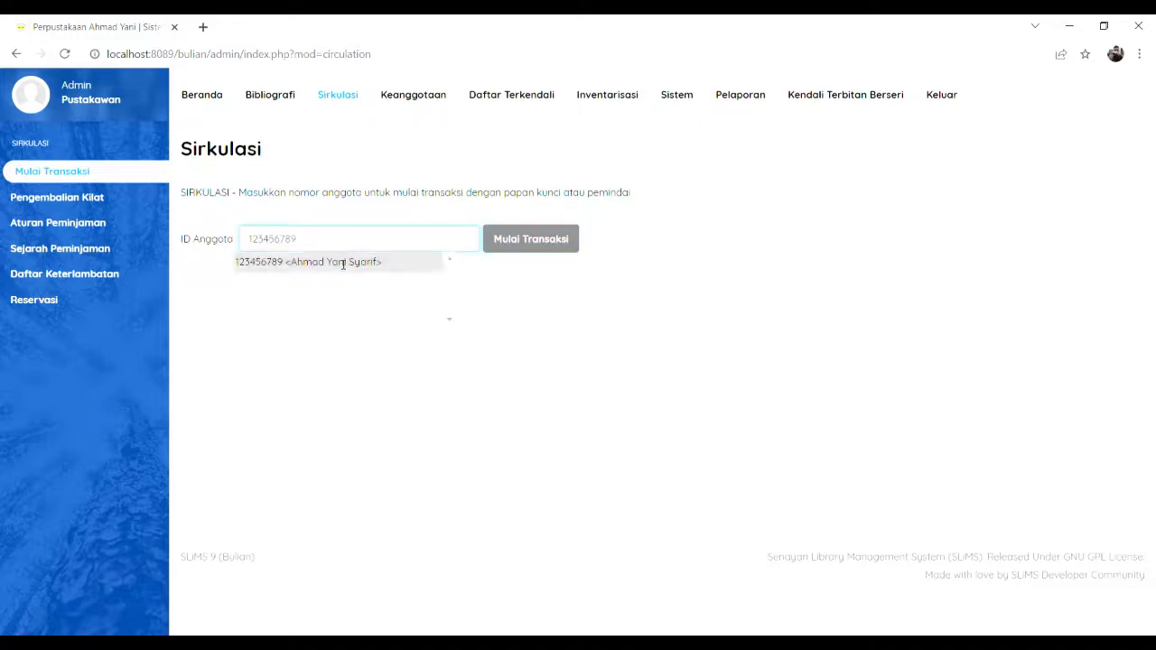
left_click(343, 261)
left_click(530, 241)
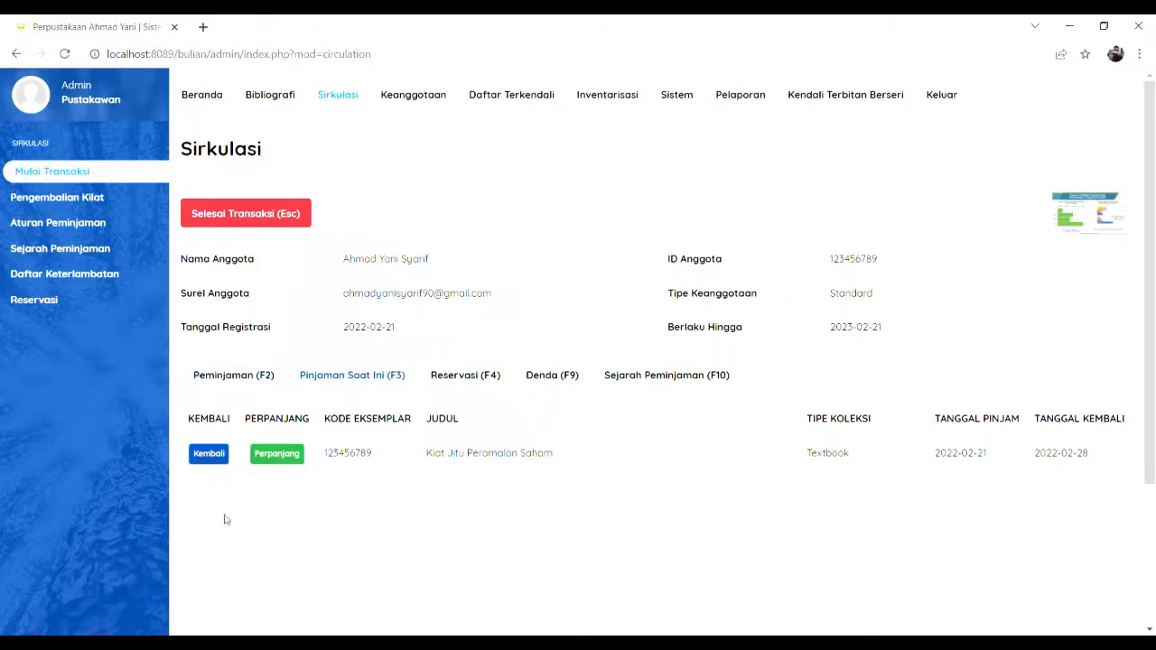
Step: Return Kiat Jitu Peramalan Saham, leaving no current loans, and close the transaction
left_click(207, 455)
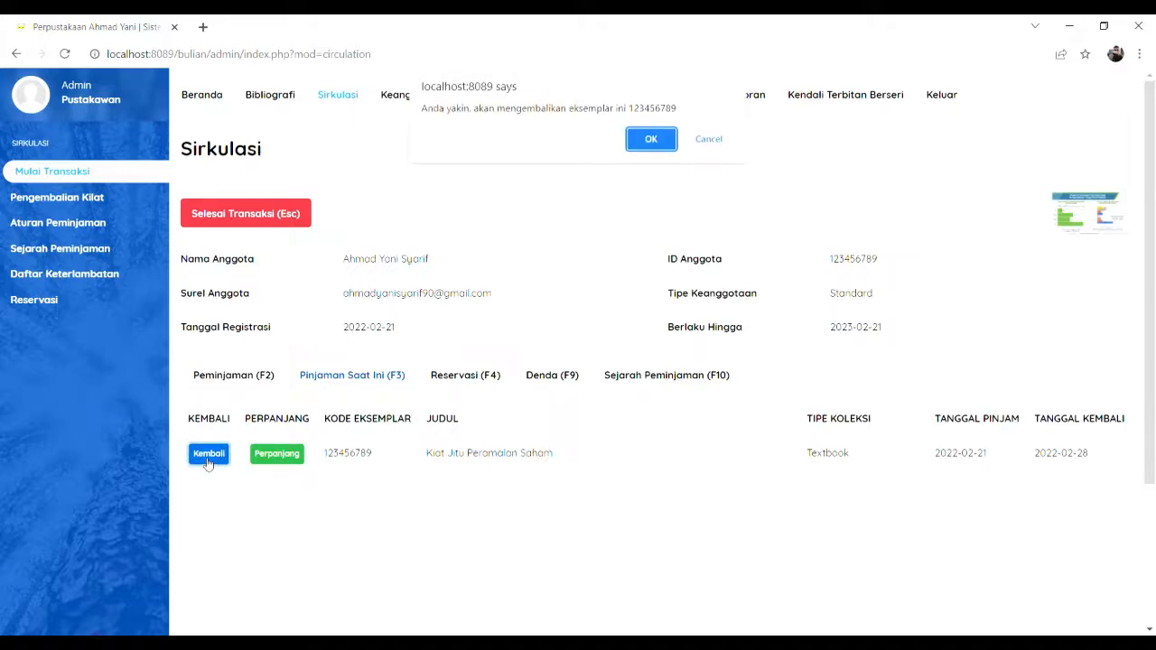
left_click(651, 137)
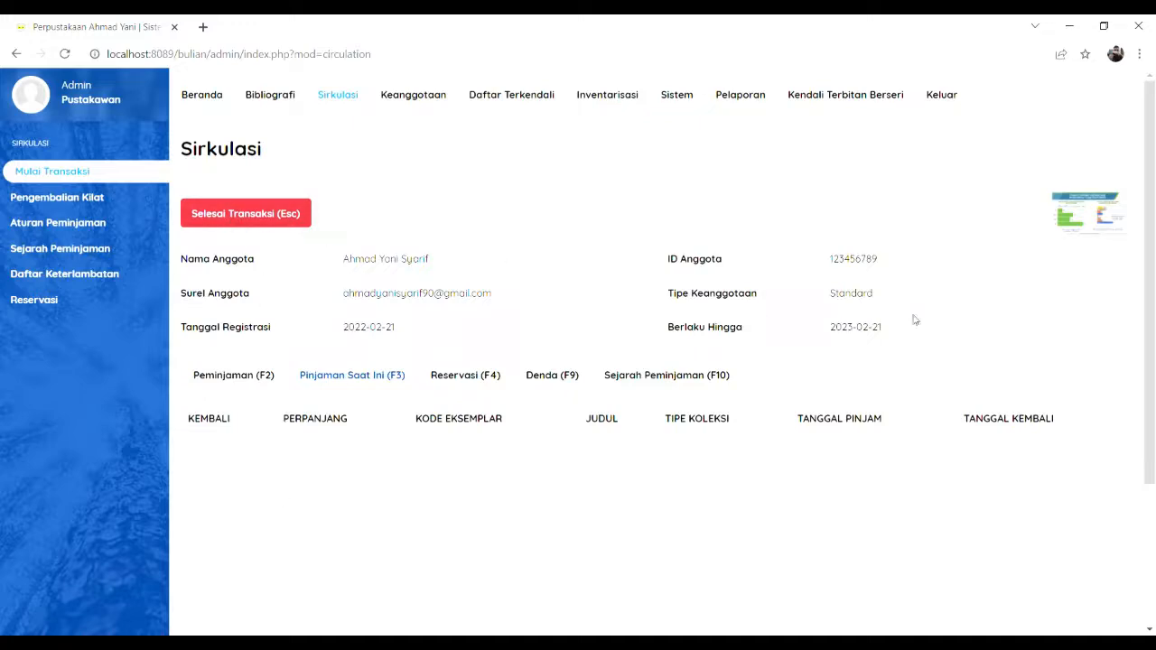
left_click(225, 226)
left_click(651, 138)
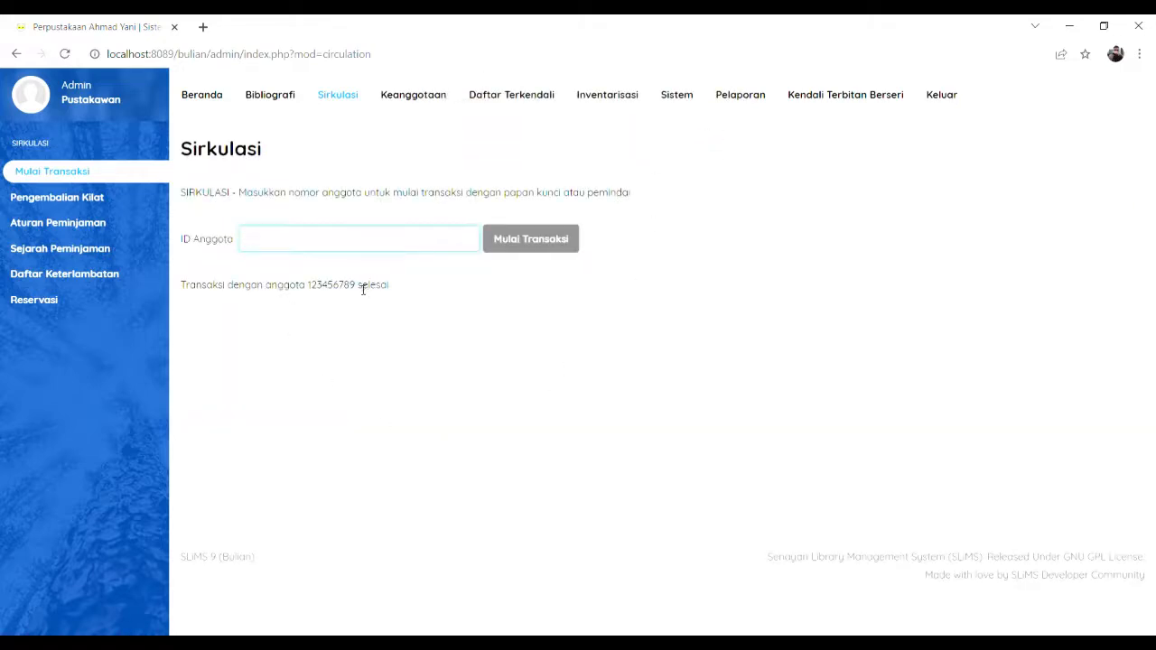
Step: Reopen the member's transaction with the pasted ID and show the loan history, returned 2022-02-21
left_click_drag(358, 287, 312, 287)
key("ctrl+c")
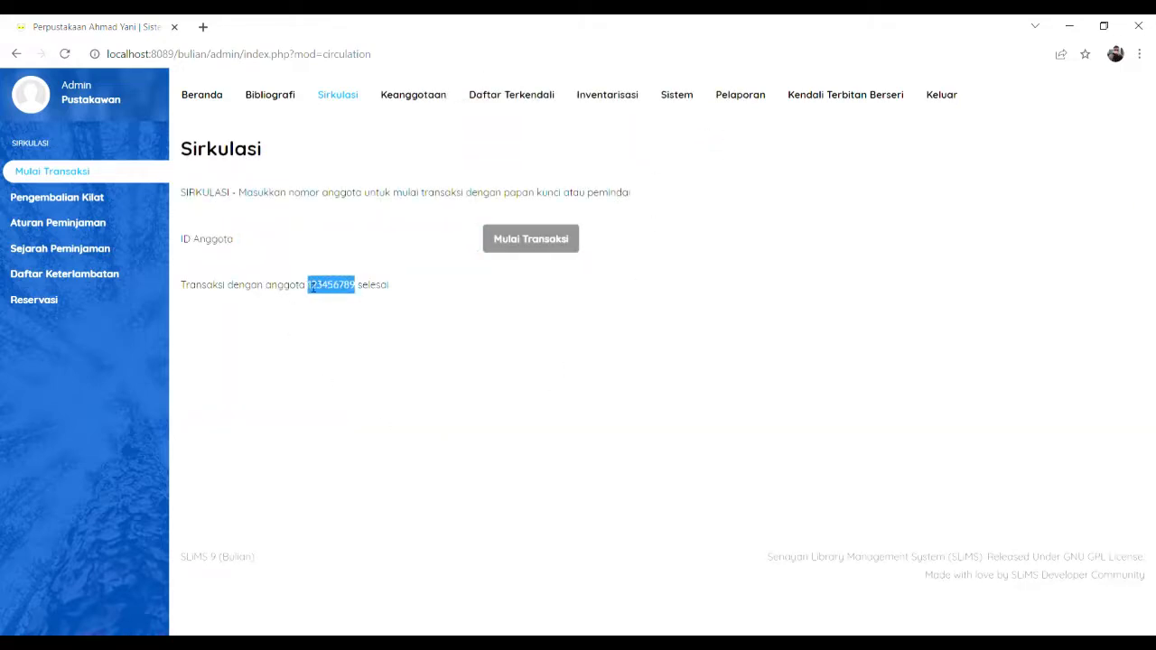
left_click(400, 242)
key("ctrl+v")
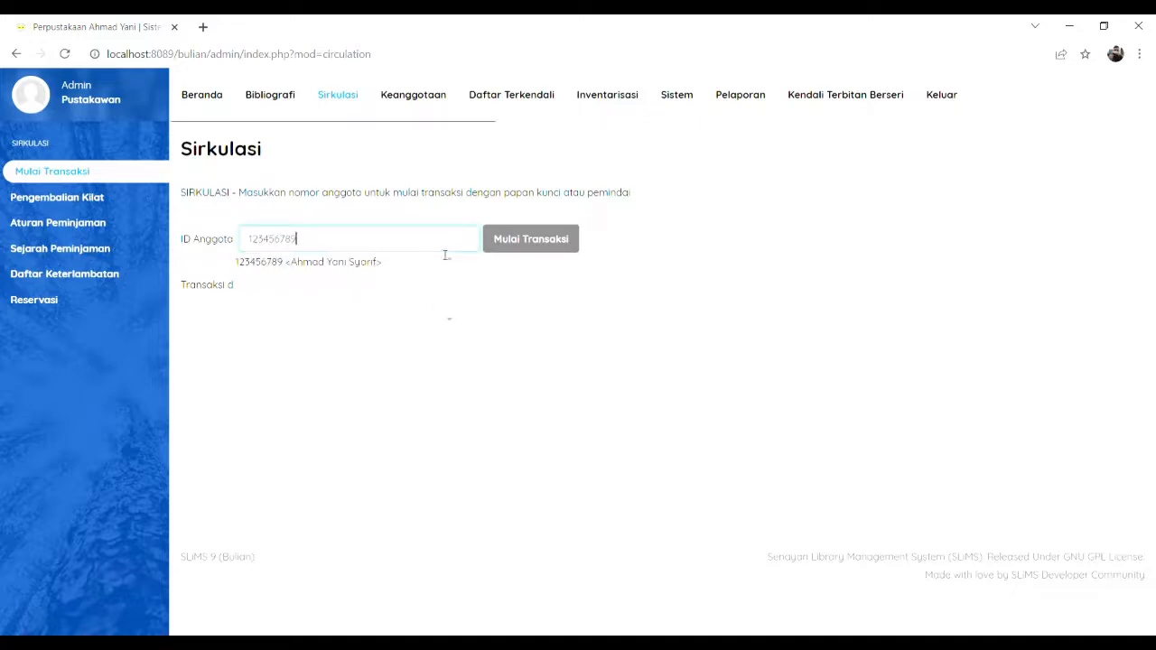
left_click(376, 263)
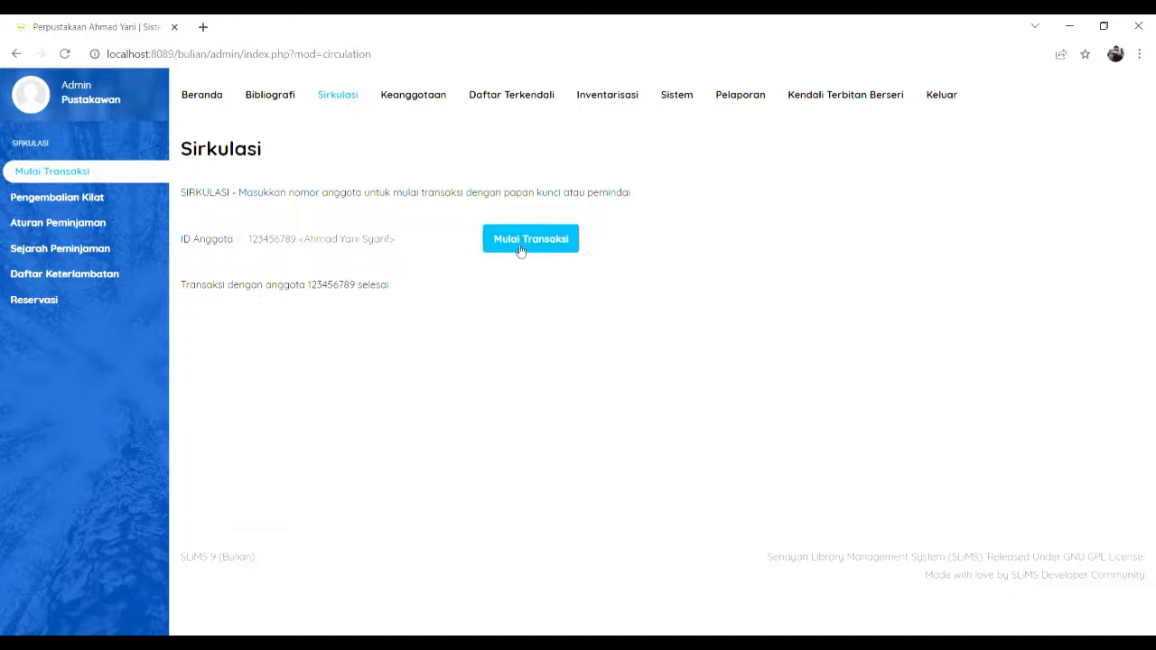
left_click(520, 251)
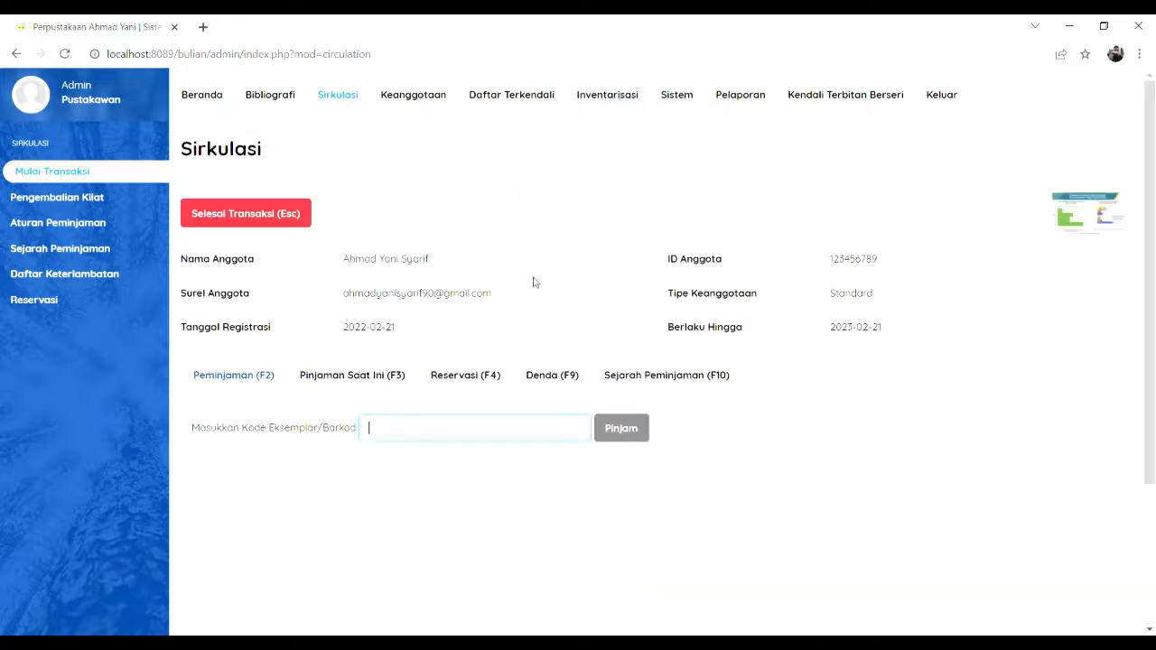
left_click(336, 381)
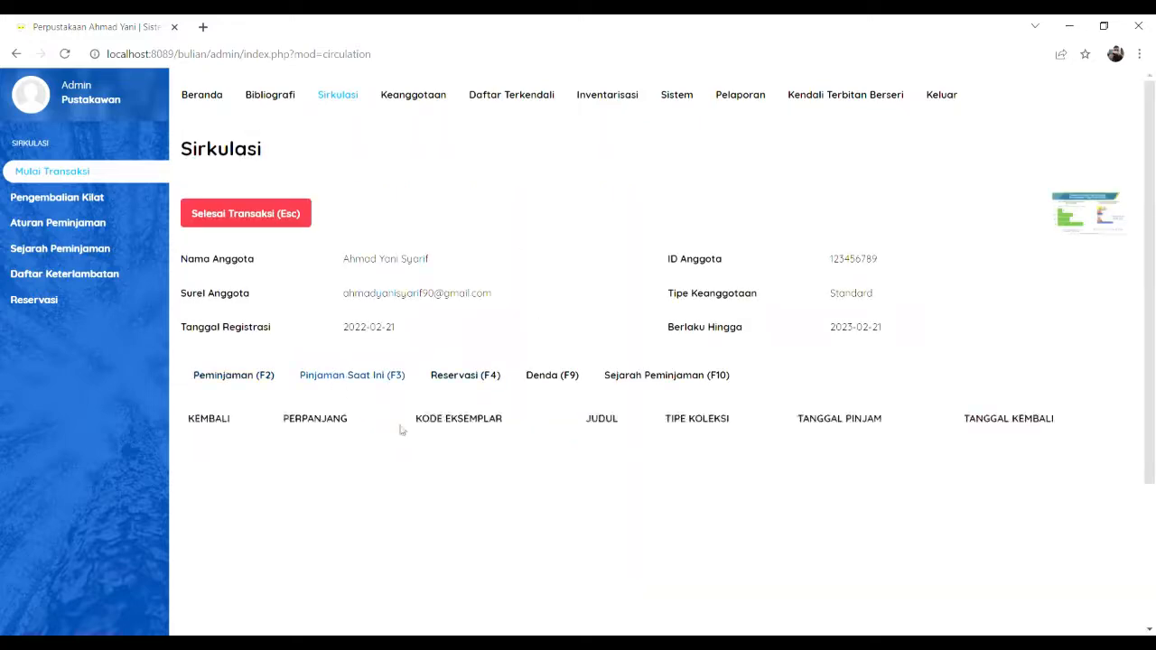
left_click(650, 375)
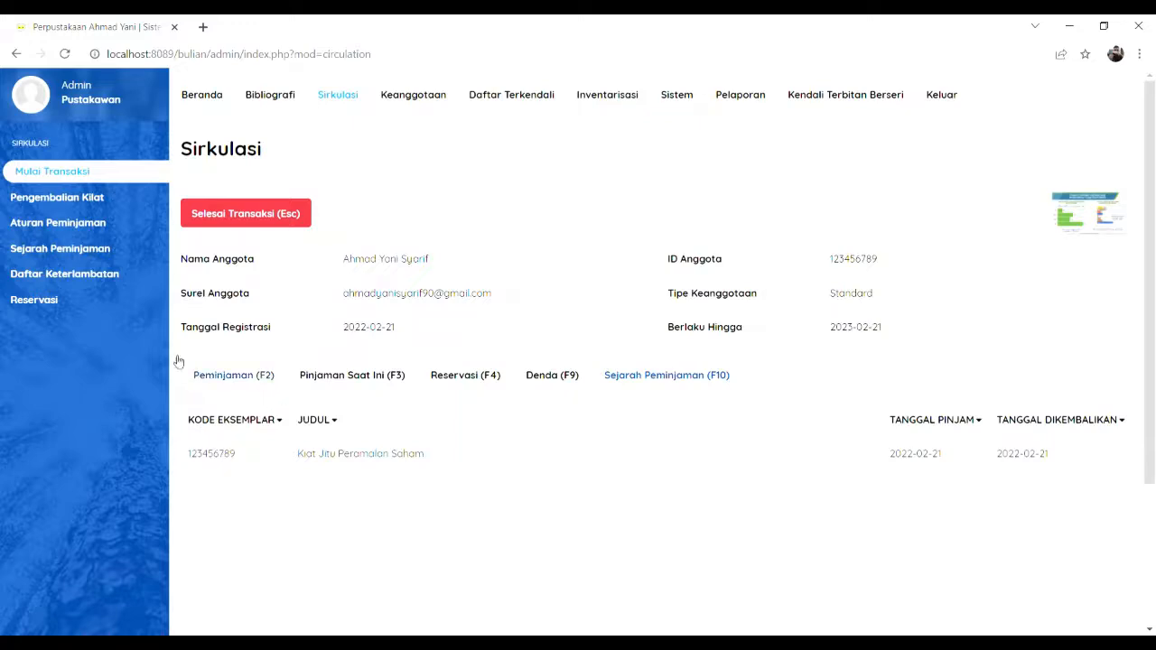
left_click(86, 202)
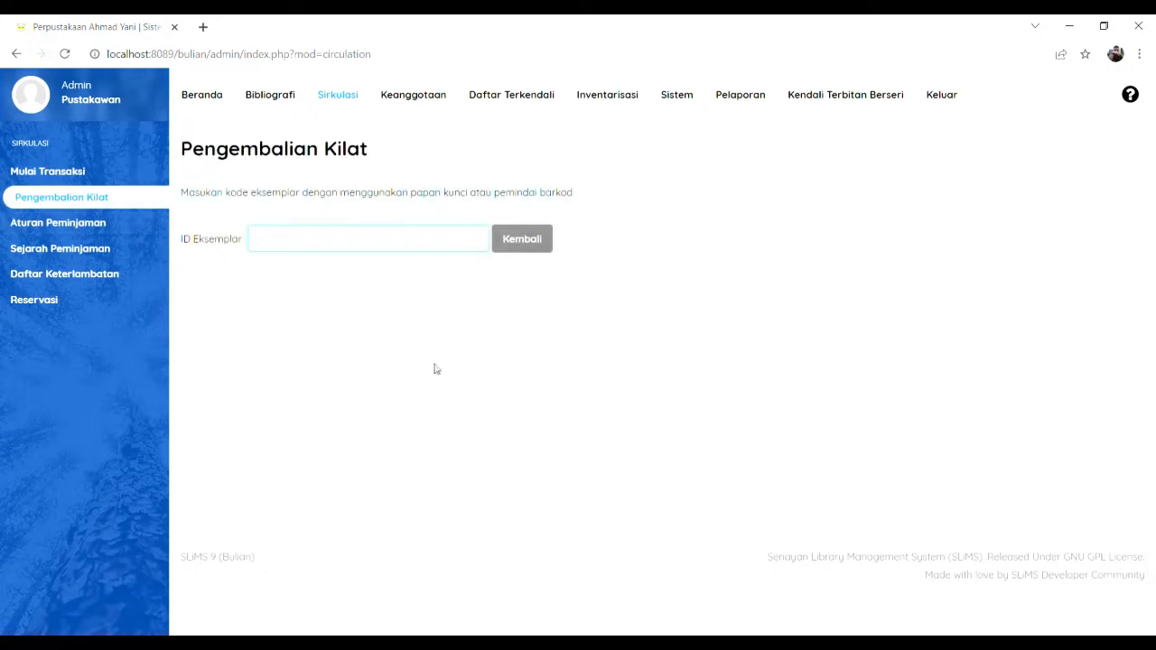
left_click(71, 173)
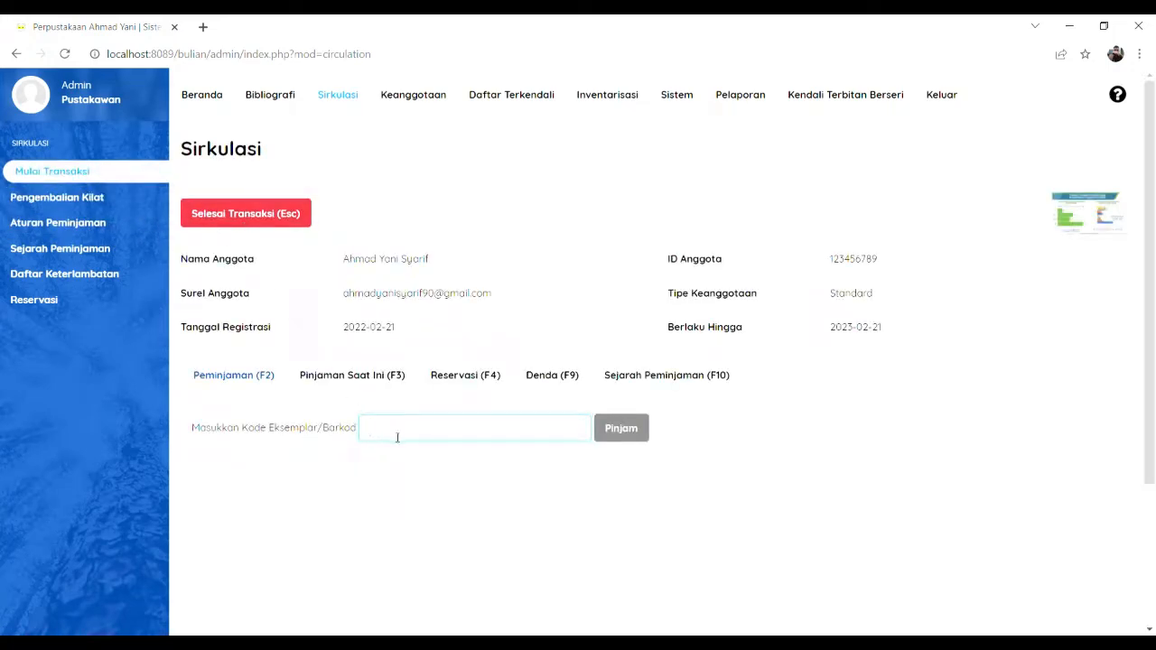
type("12201400133")
left_click(611, 443)
left_click(620, 430)
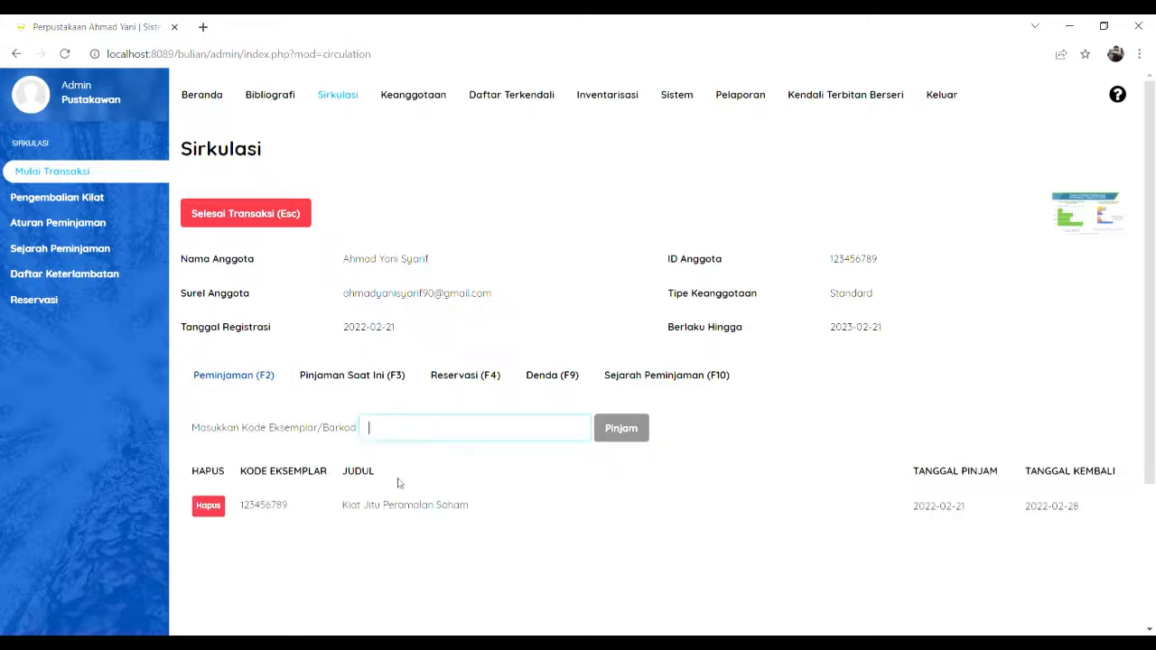
Step: Close the member's transaction and bring up the Pengembalian Kilat quick-return page
left_click(271, 223)
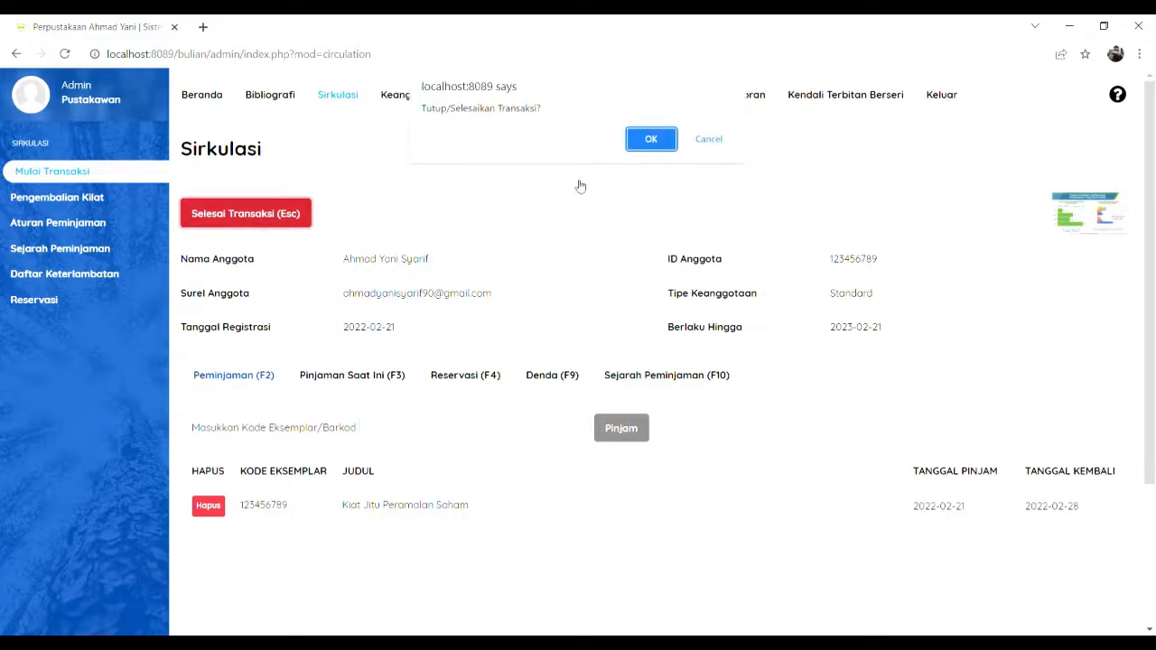
left_click(649, 142)
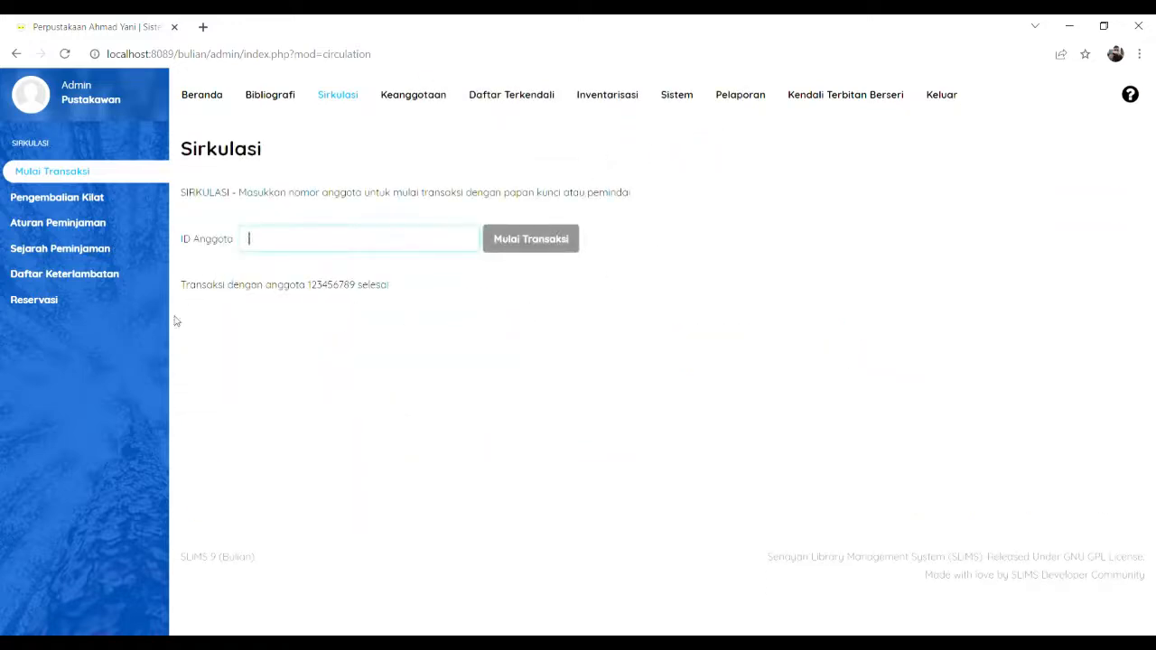
left_click(52, 206)
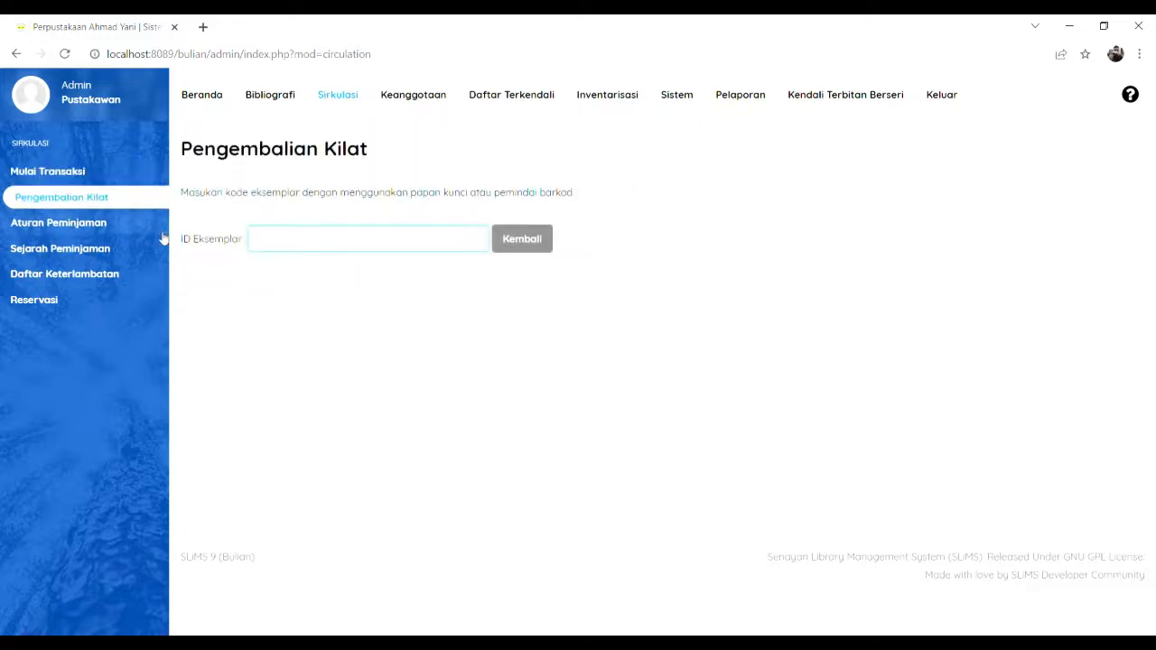
Step: Submit item 123456789 for quick return, then start a new transaction for the member
type("123456789")
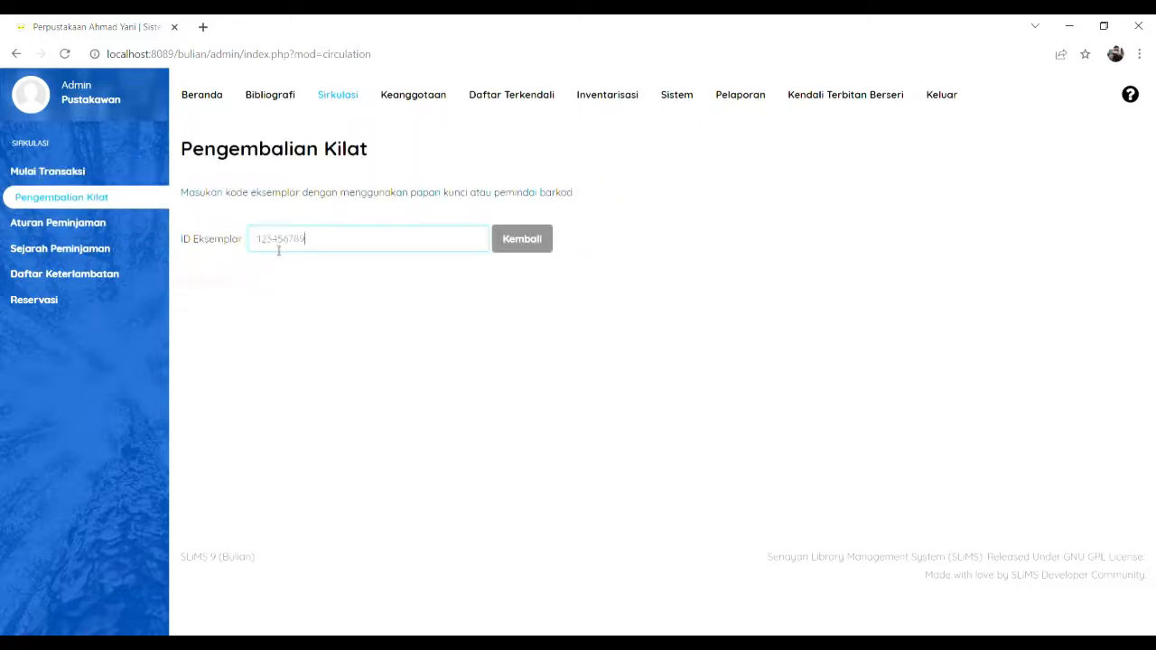
left_click(522, 252)
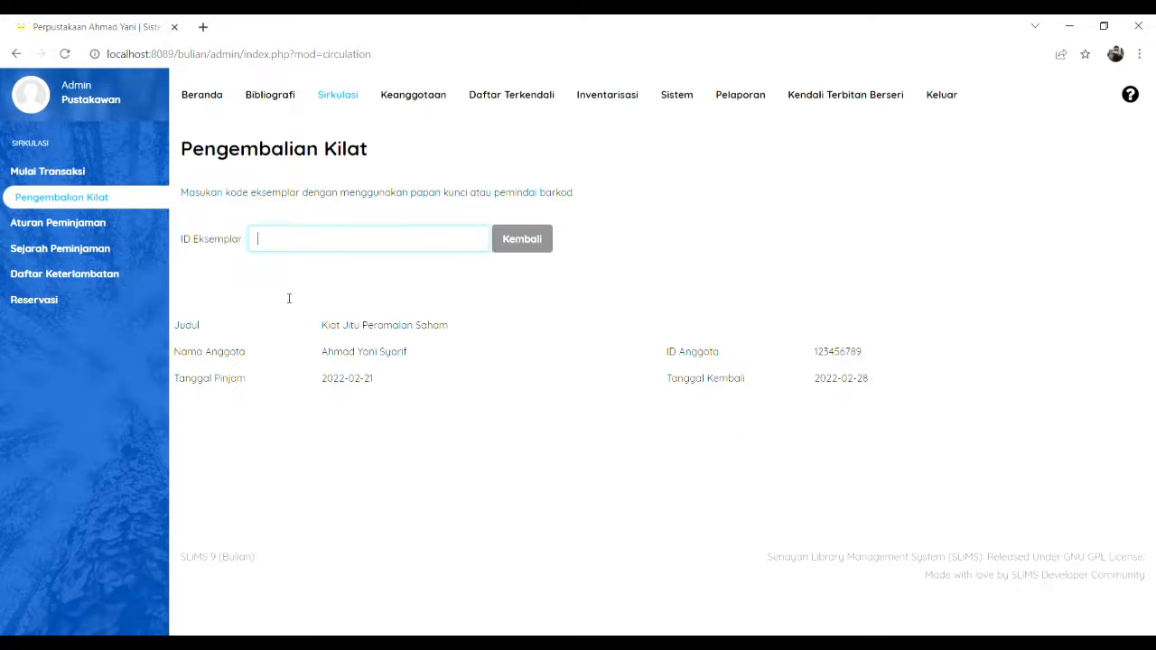
left_click(47, 170)
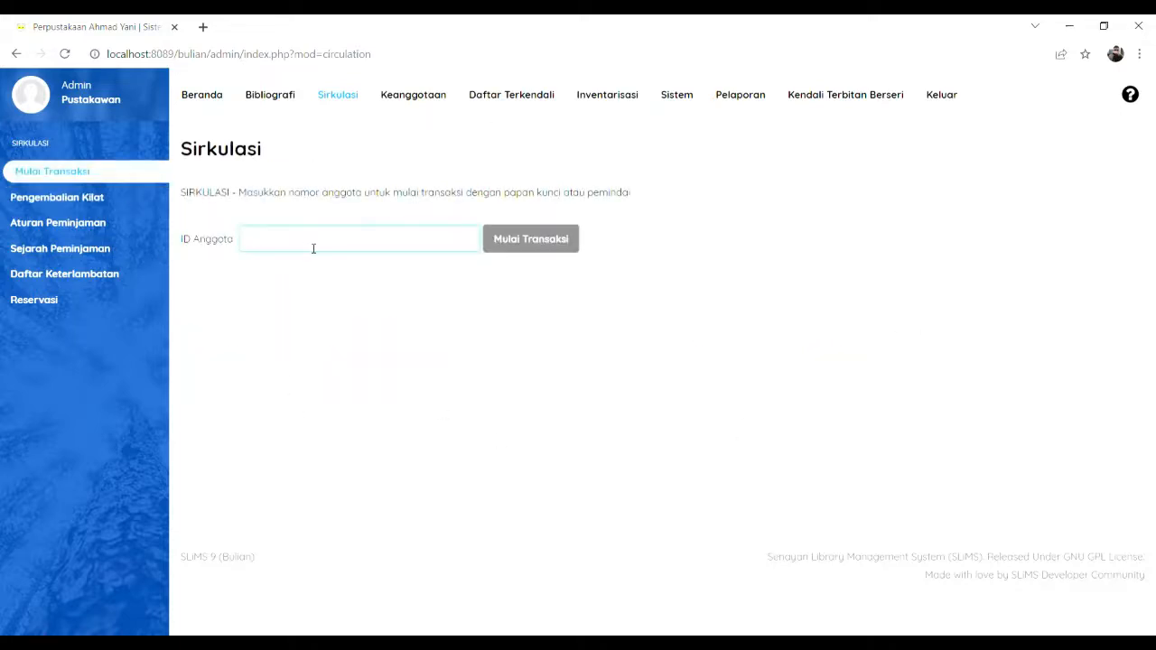
type("123456789")
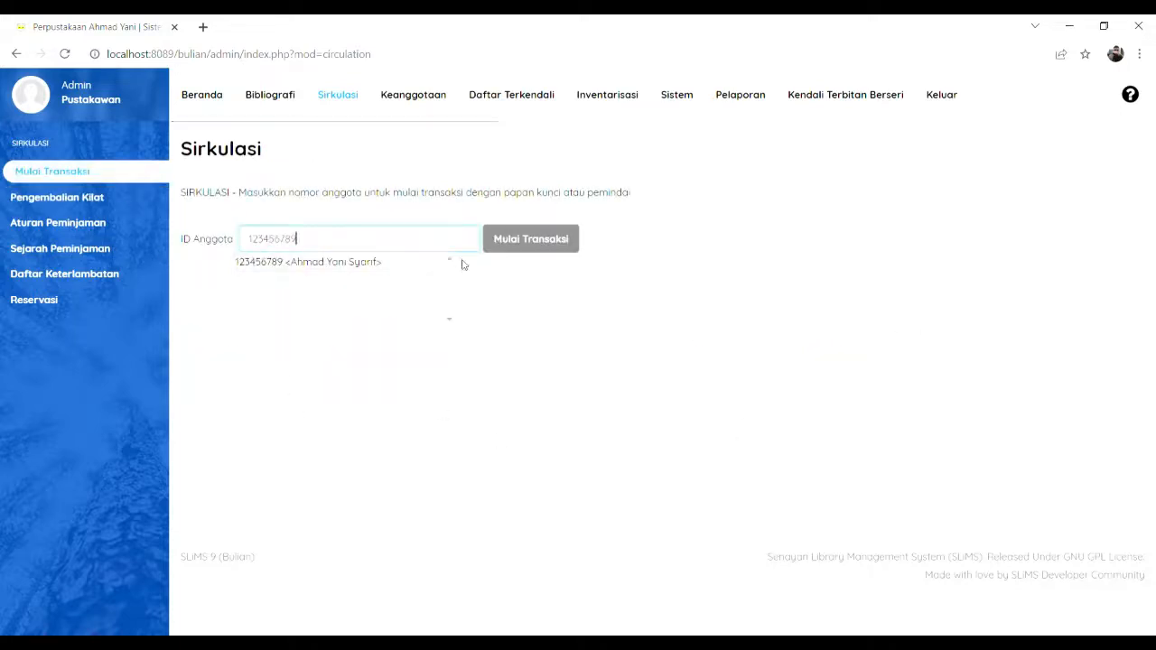
left_click(344, 262)
left_click(530, 240)
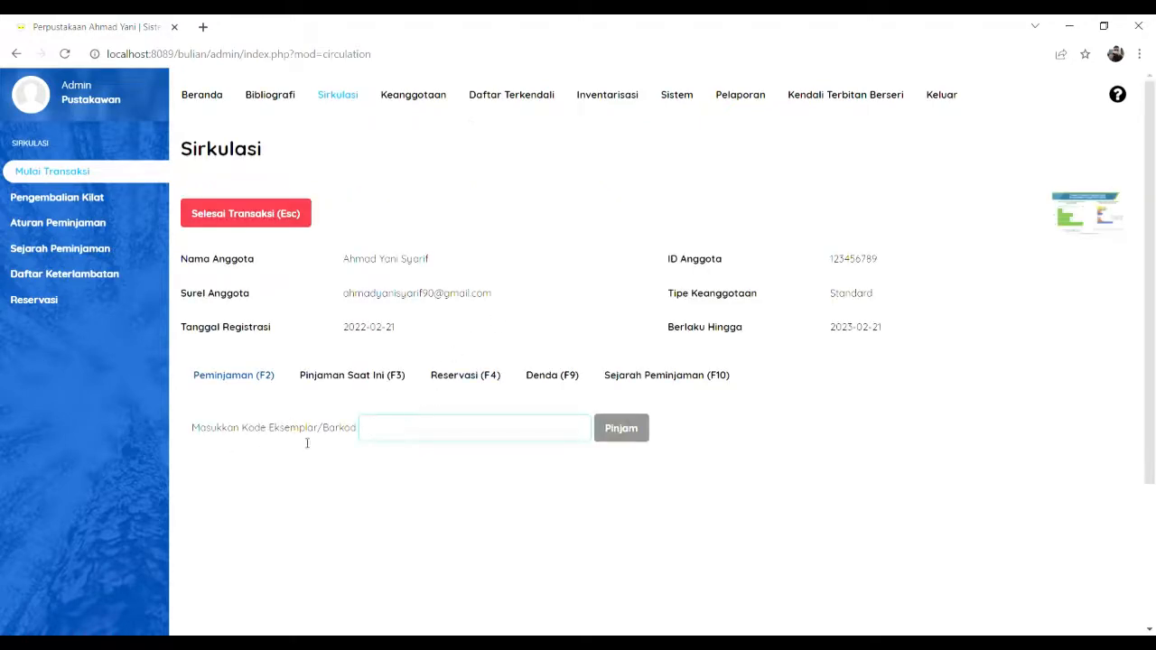
Step: Confirm the member has no current loans and close the transaction
left_click(330, 378)
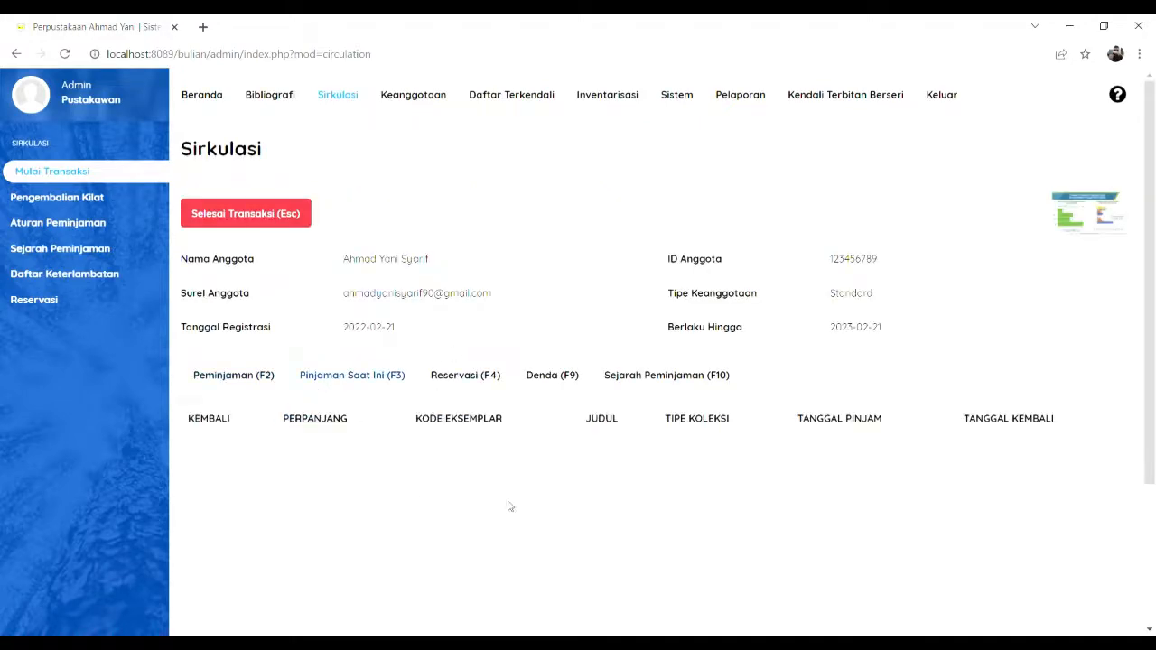
left_click(210, 211)
left_click(653, 137)
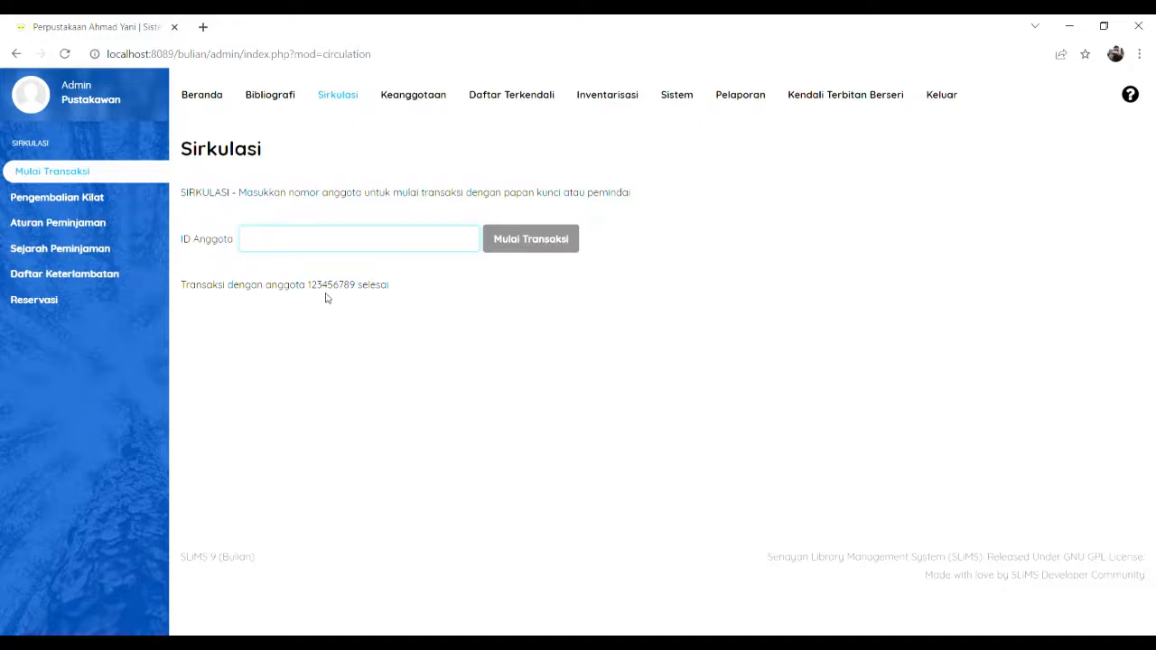
Step: Rename the library to Perpustakaan Ahmad Yani Syarif and edit its subtitle in system settings
left_click(678, 102)
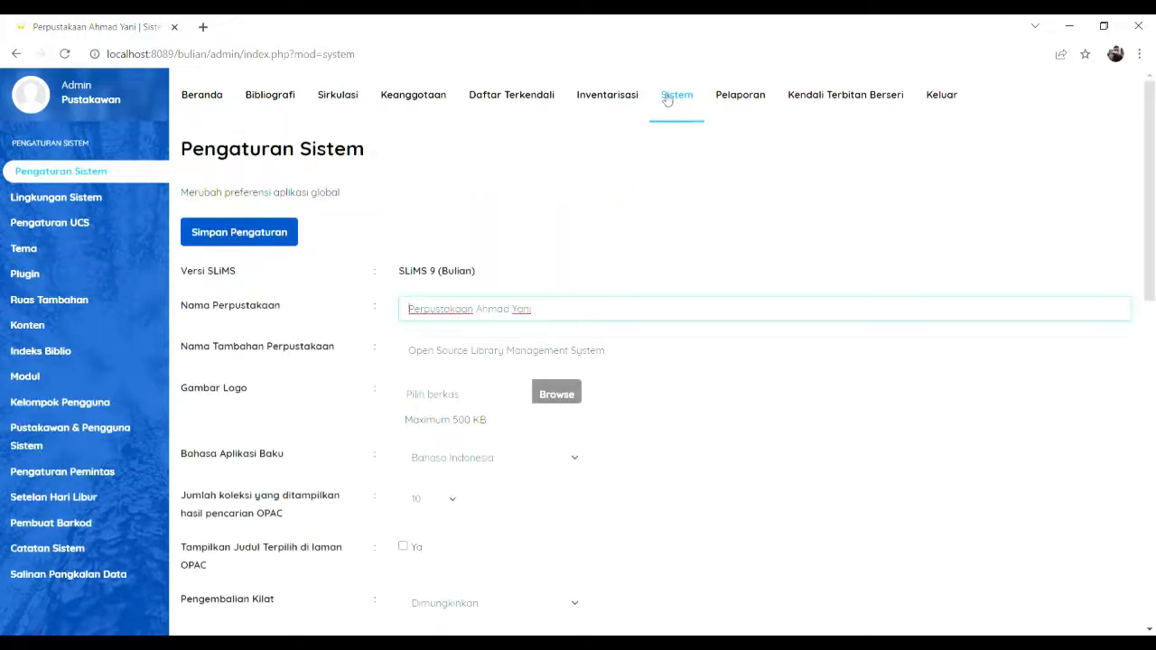
scroll(328, 237, "down", 2)
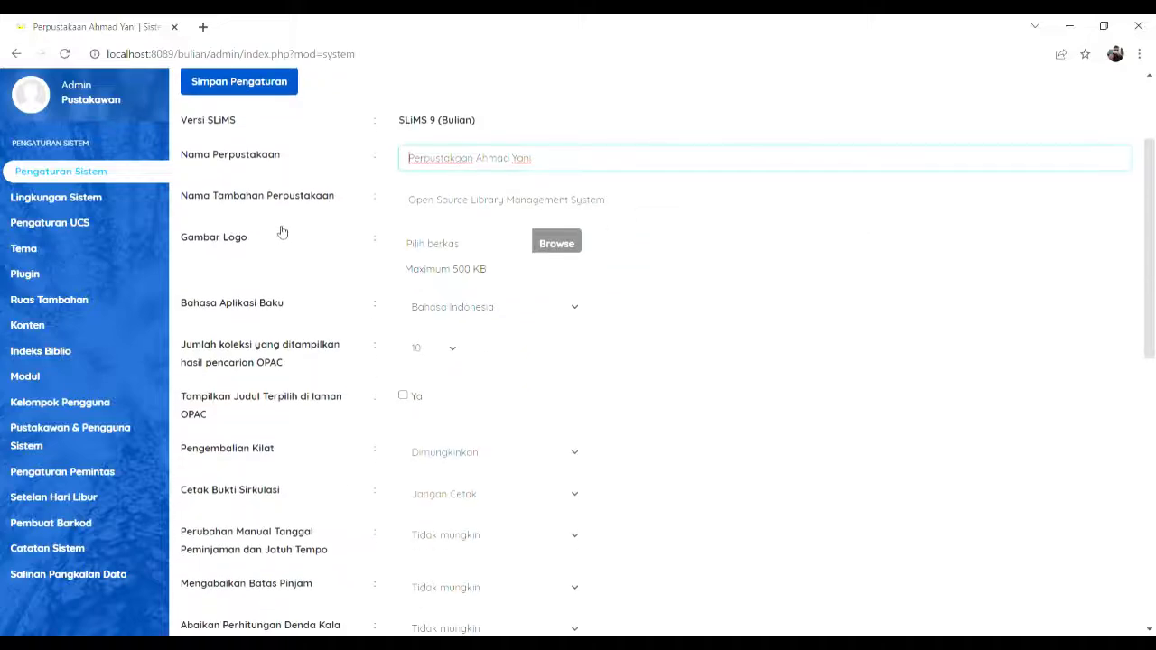
scroll(282, 232, "up", 2)
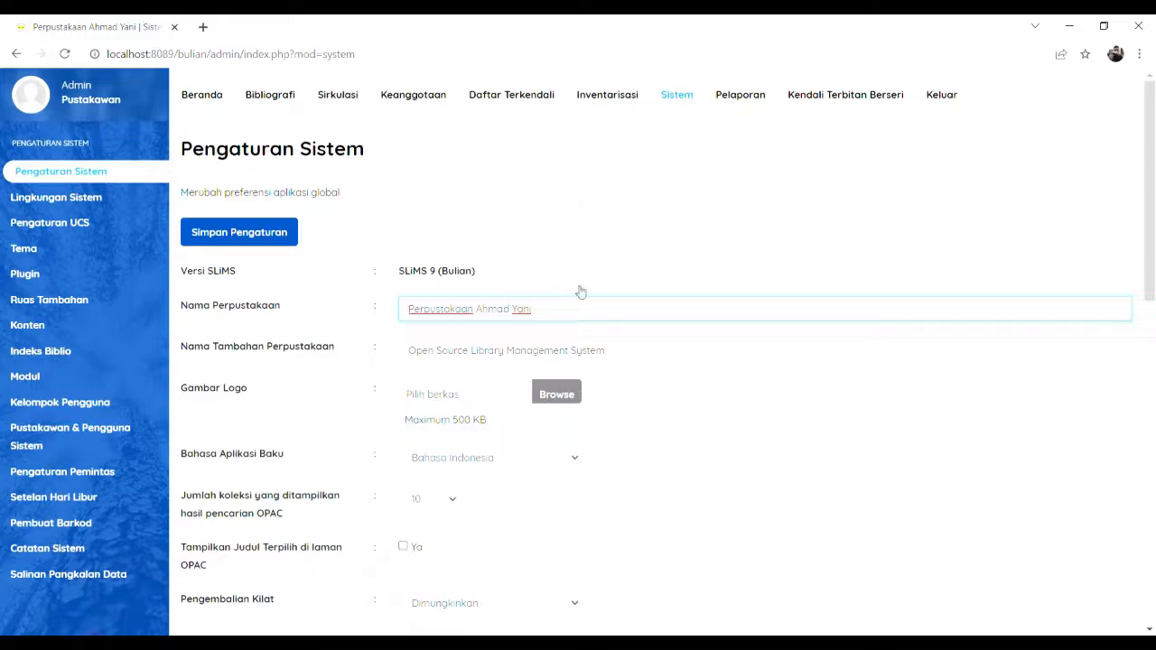
left_click_drag(581, 315, 374, 318)
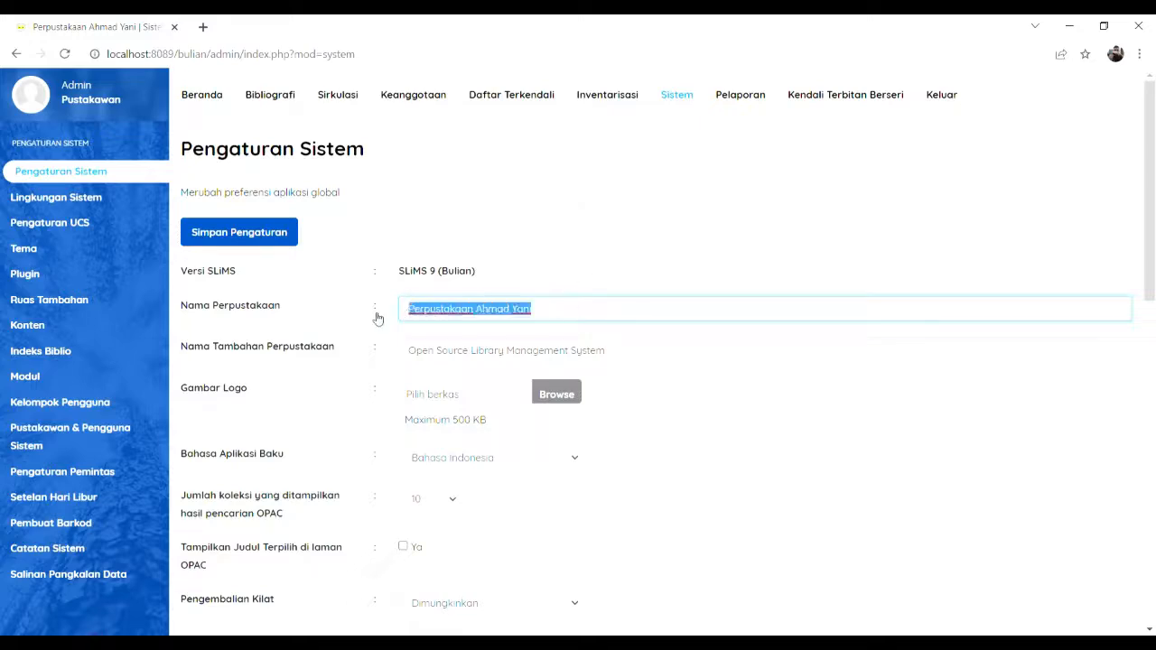
left_click(559, 314)
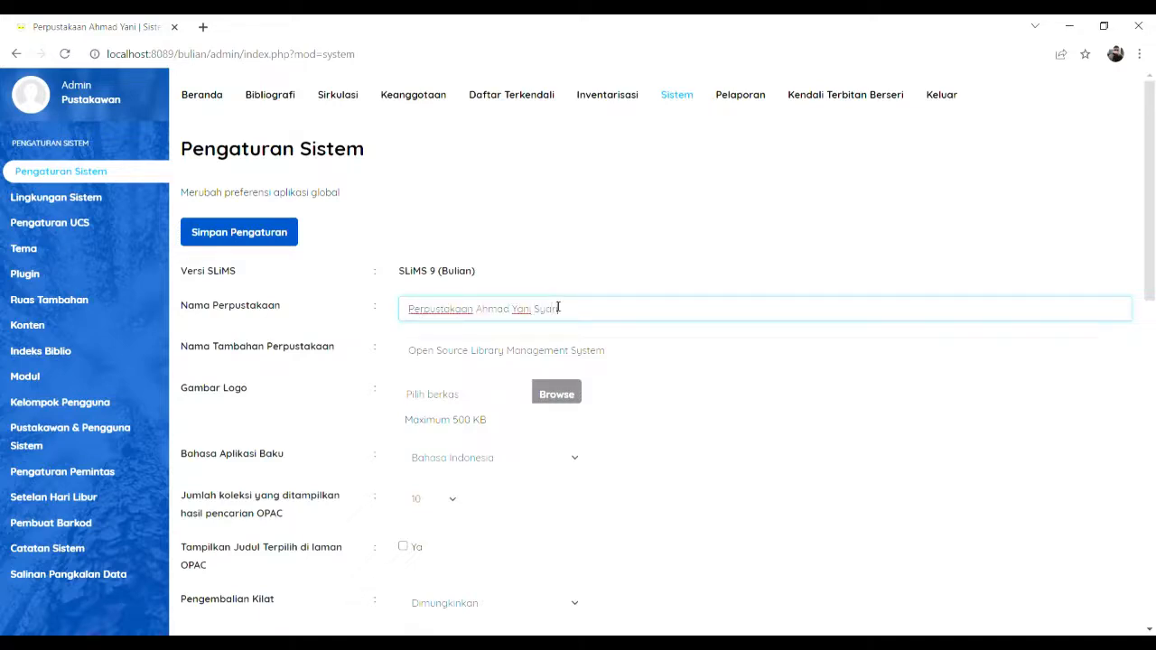
left_click_drag(642, 358, 413, 354)
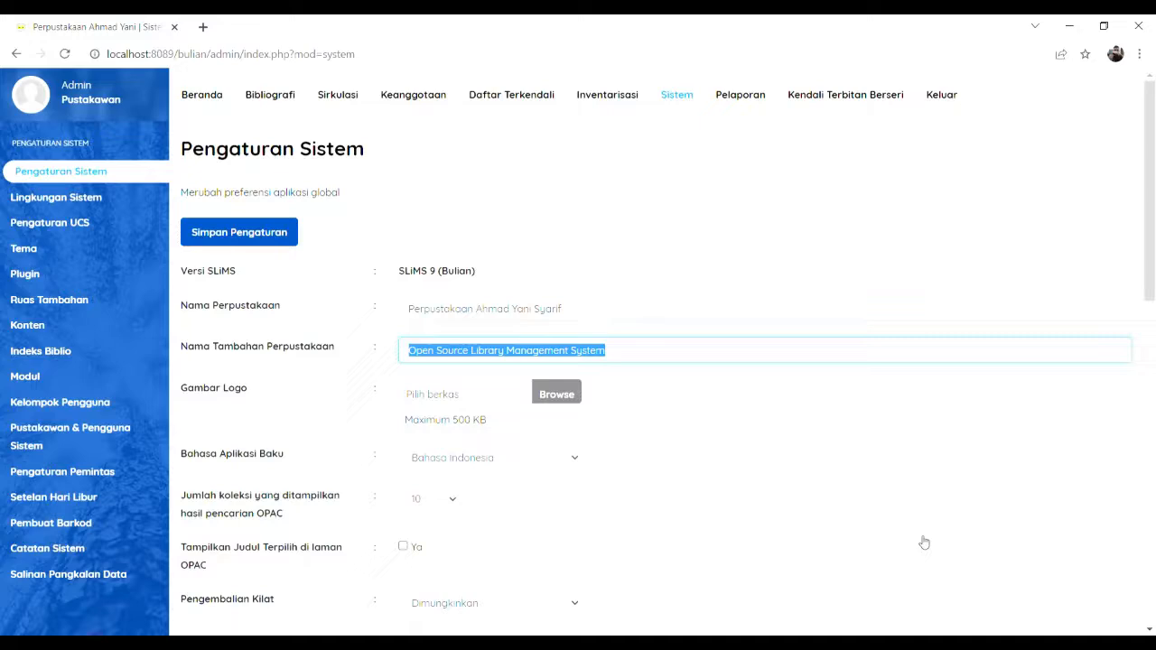
type("Jl. Marsan Sejahtera Pekanbaru")
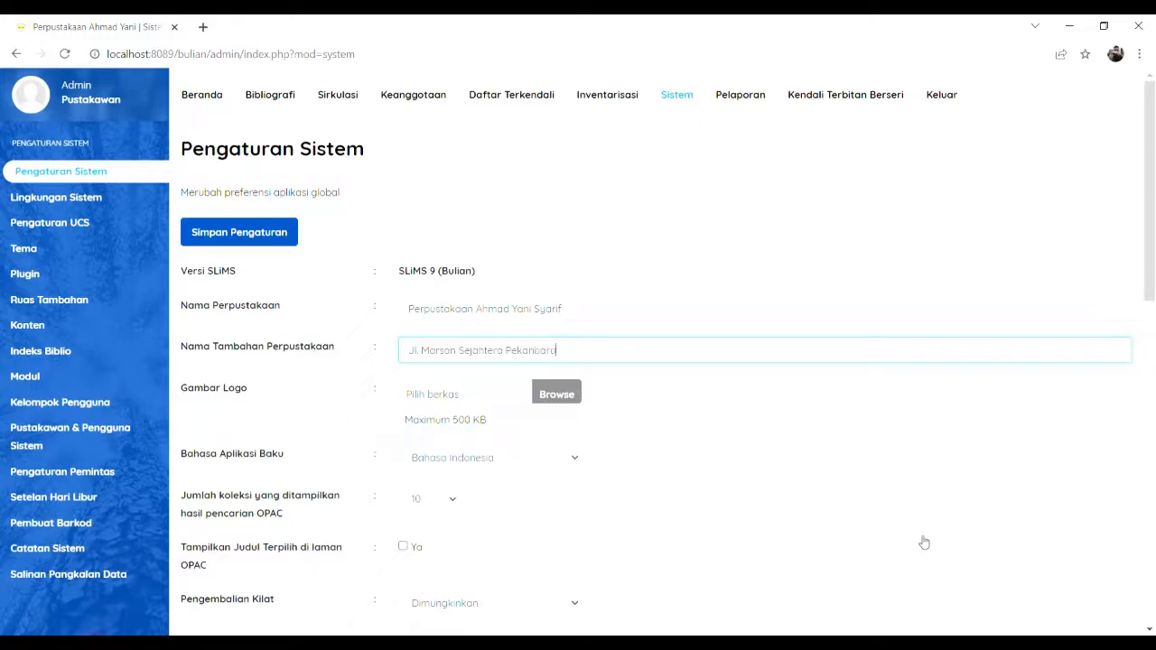
Step: Set gg.png as the library logo
left_click(554, 397)
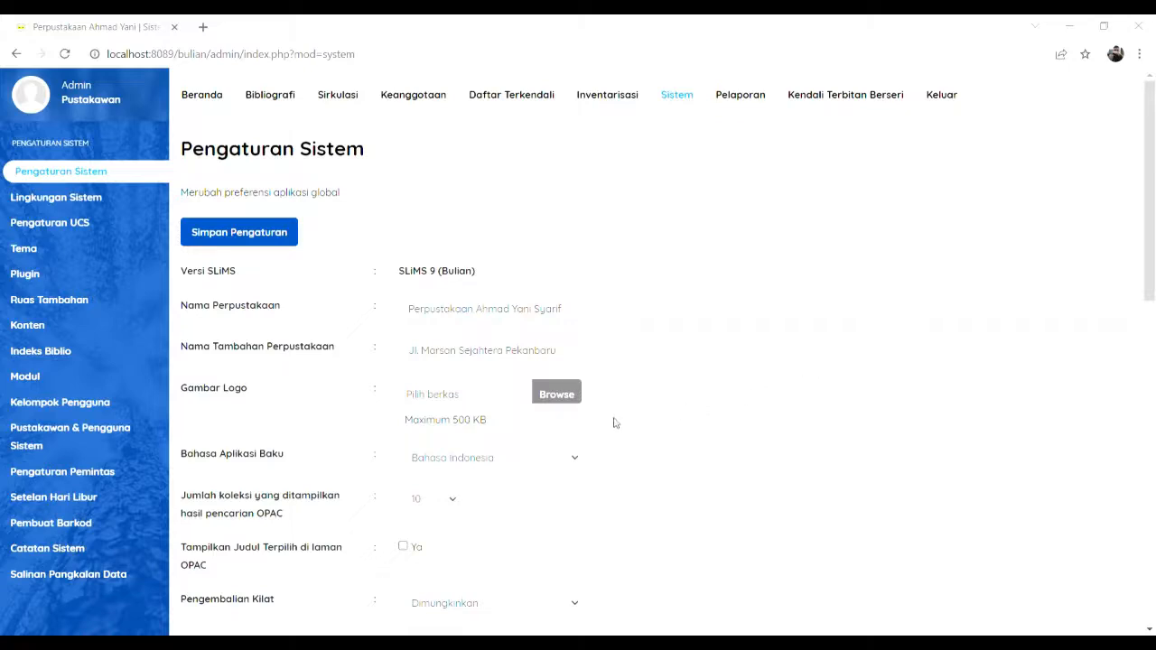
left_click(769, 531)
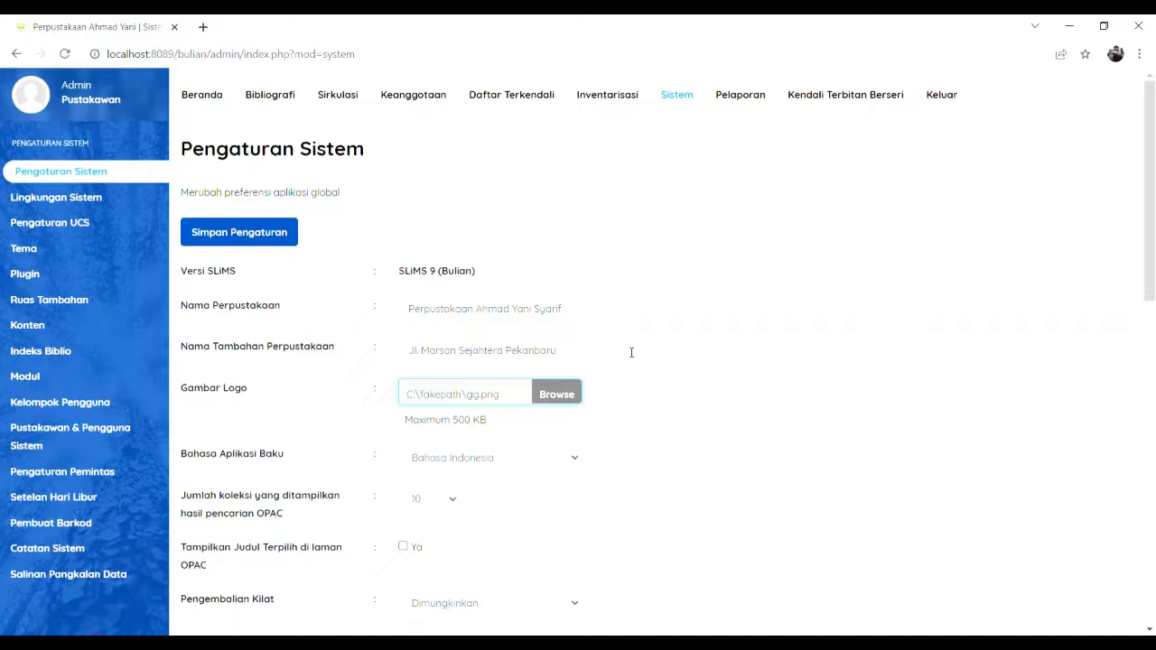
scroll(630, 351, "down", 1)
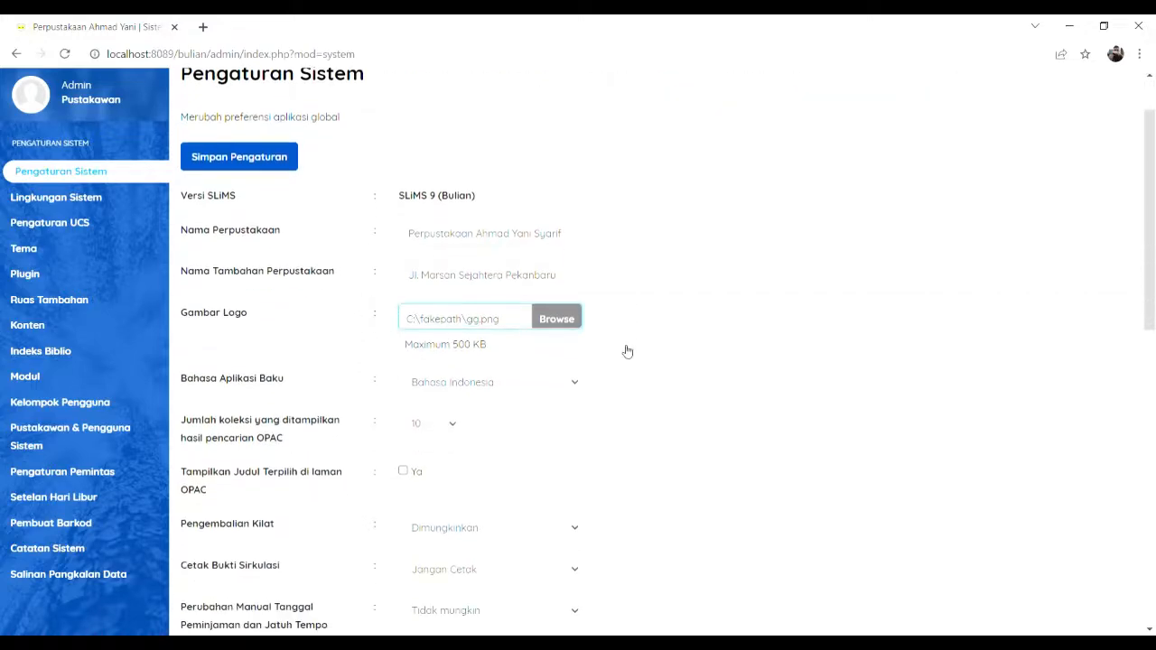
scroll(628, 352, "down", 1)
left_click(539, 316)
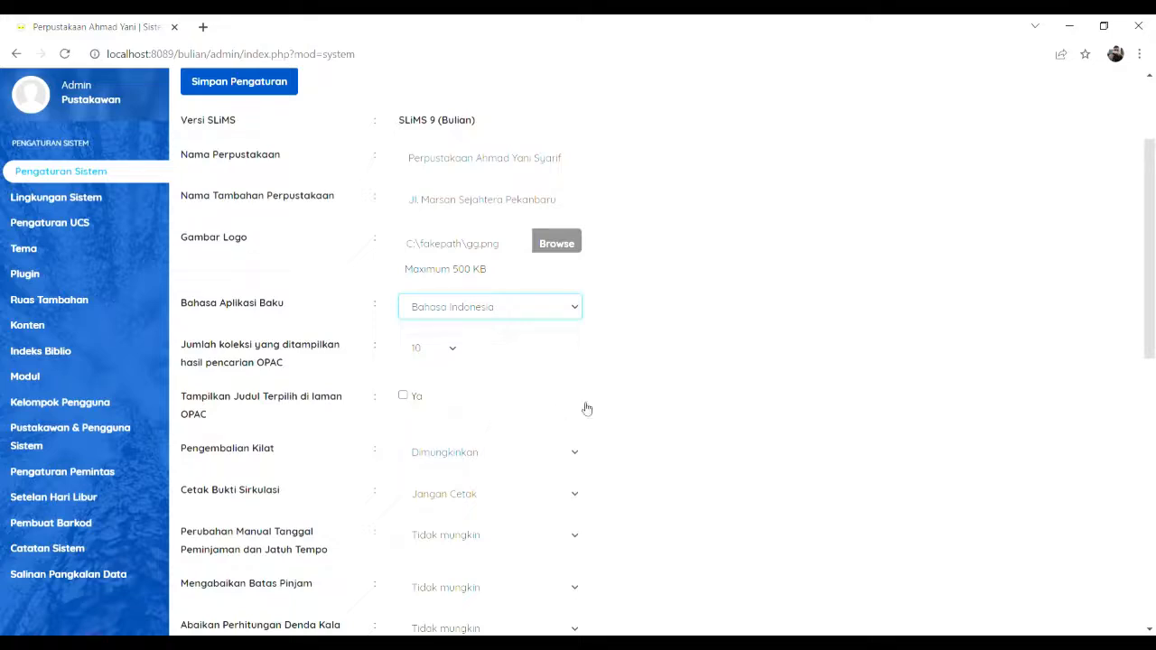
Step: Show selected titles on the OPAC and list 30 collections per search
scroll(625, 385, "down", 1)
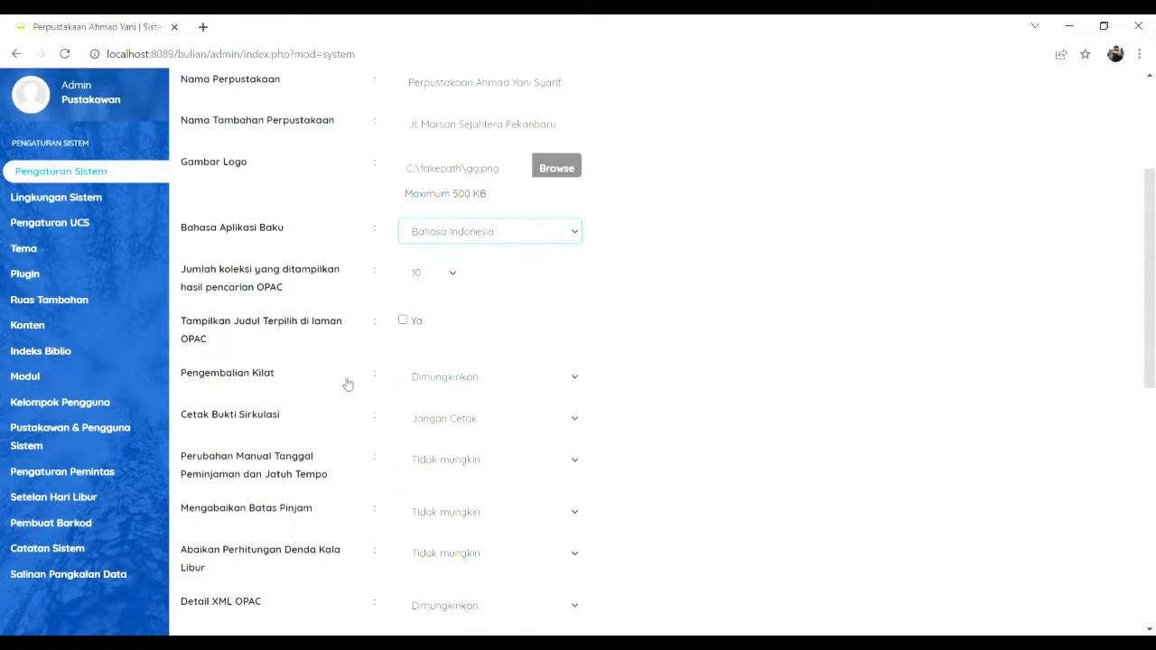
left_click(403, 321)
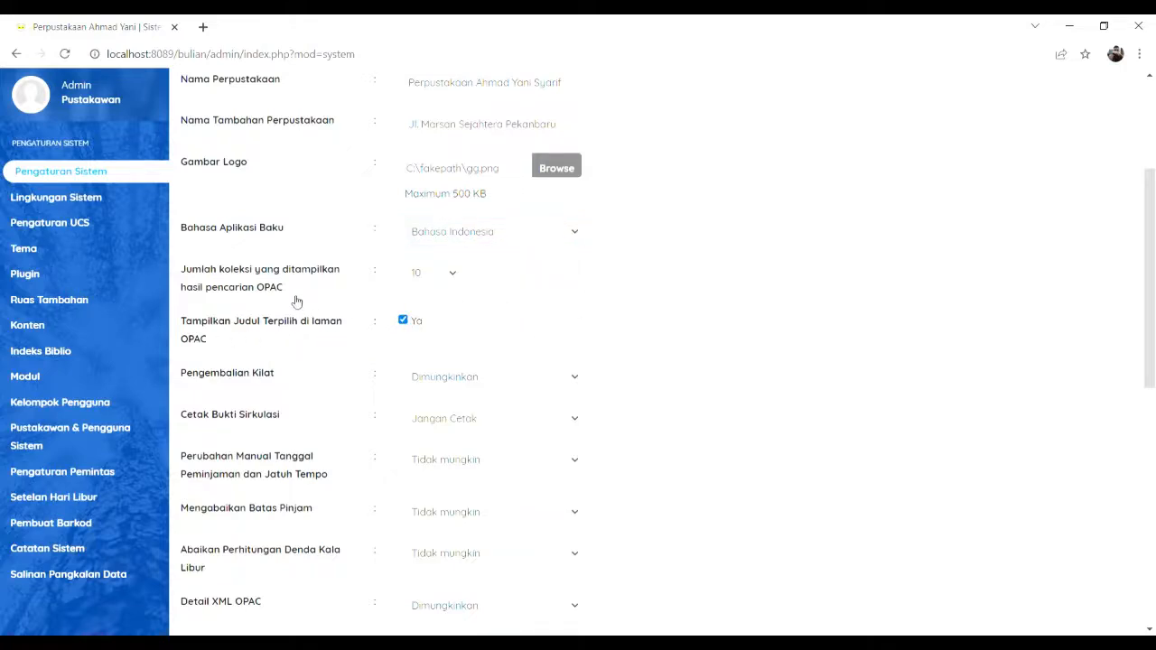
left_click(453, 277)
left_click(423, 318)
Step: Adjust the remaining system options and save the settings
scroll(656, 295, "down", 2)
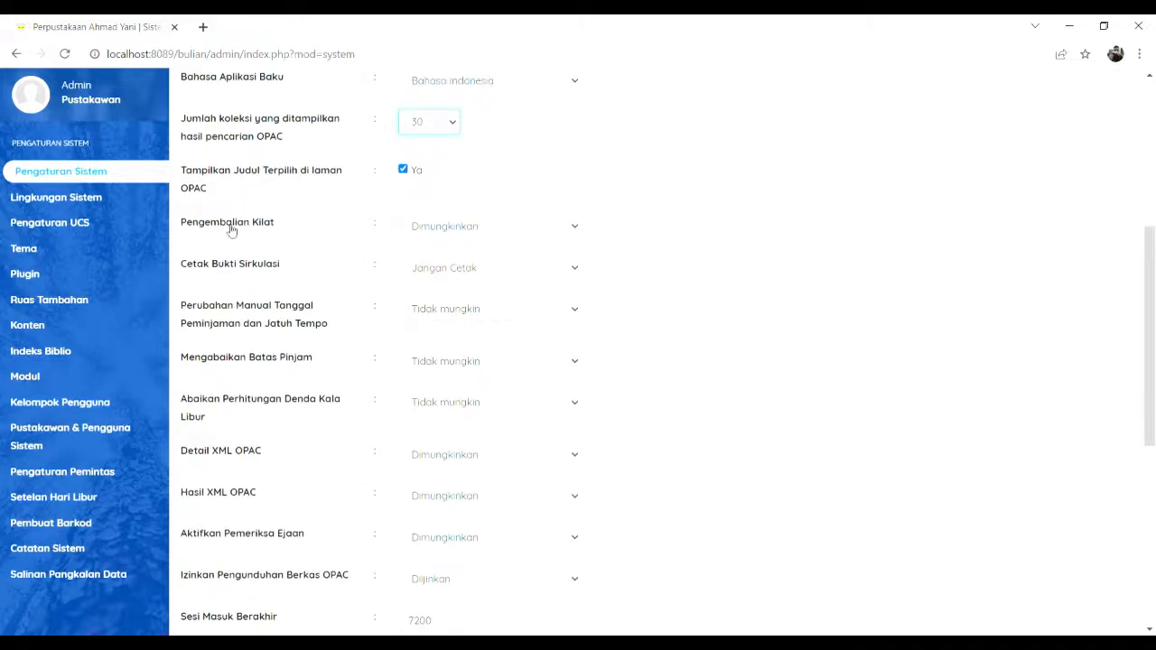
left_click(540, 238)
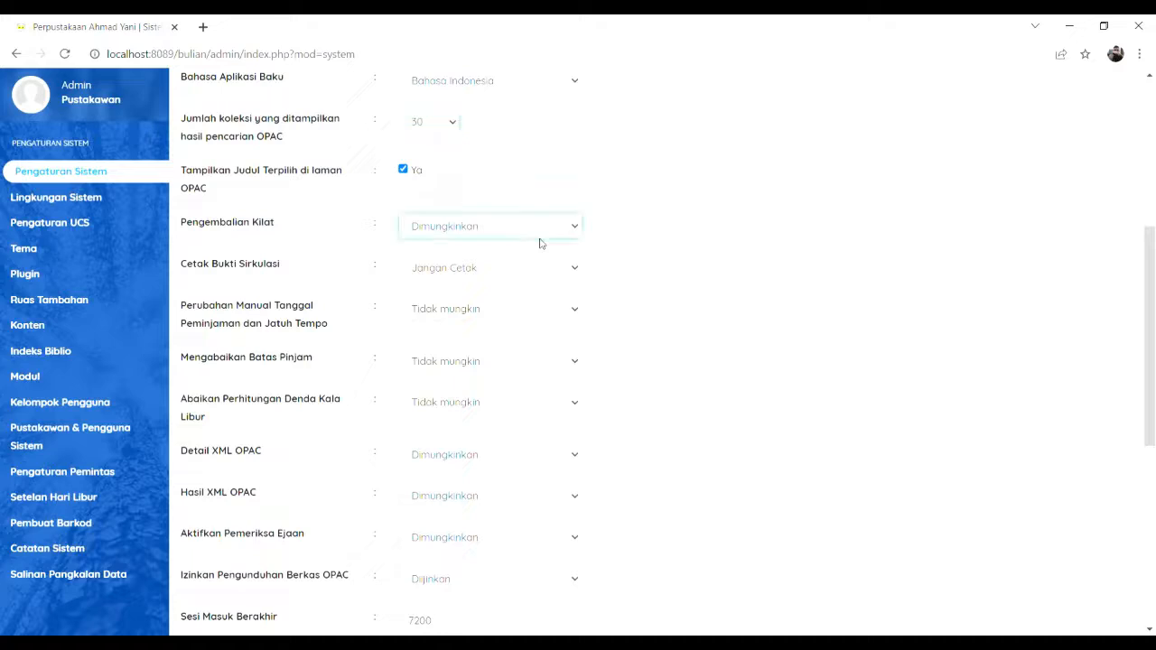
left_click(718, 236)
scroll(400, 307, "down", 3)
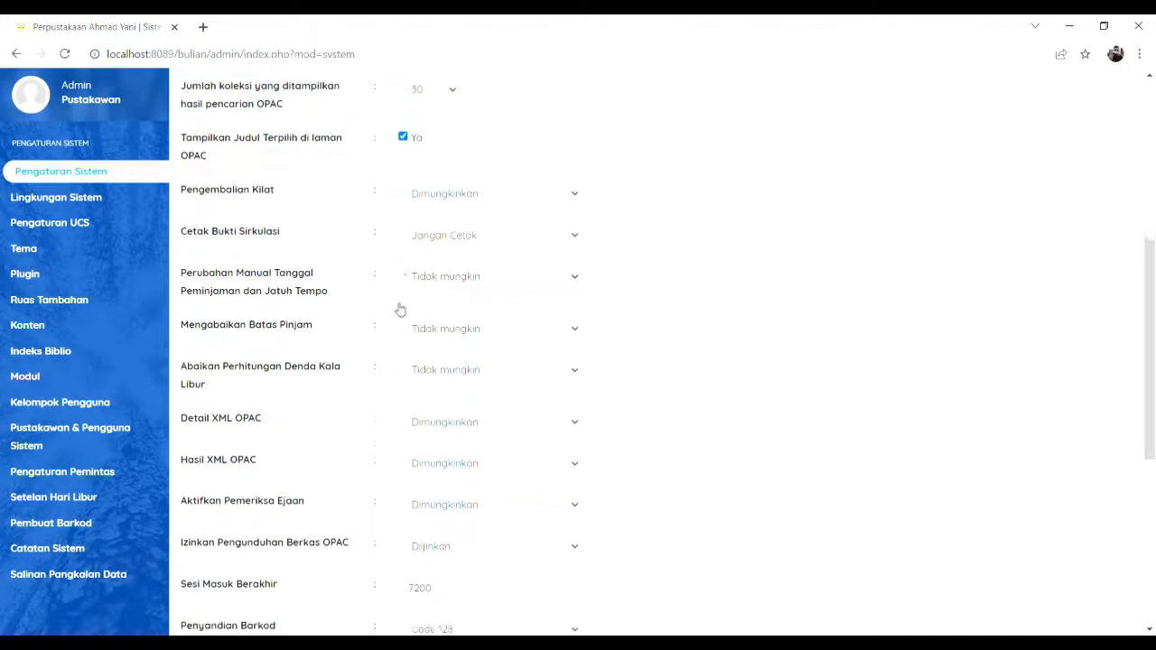
scroll(386, 354, "down", 2)
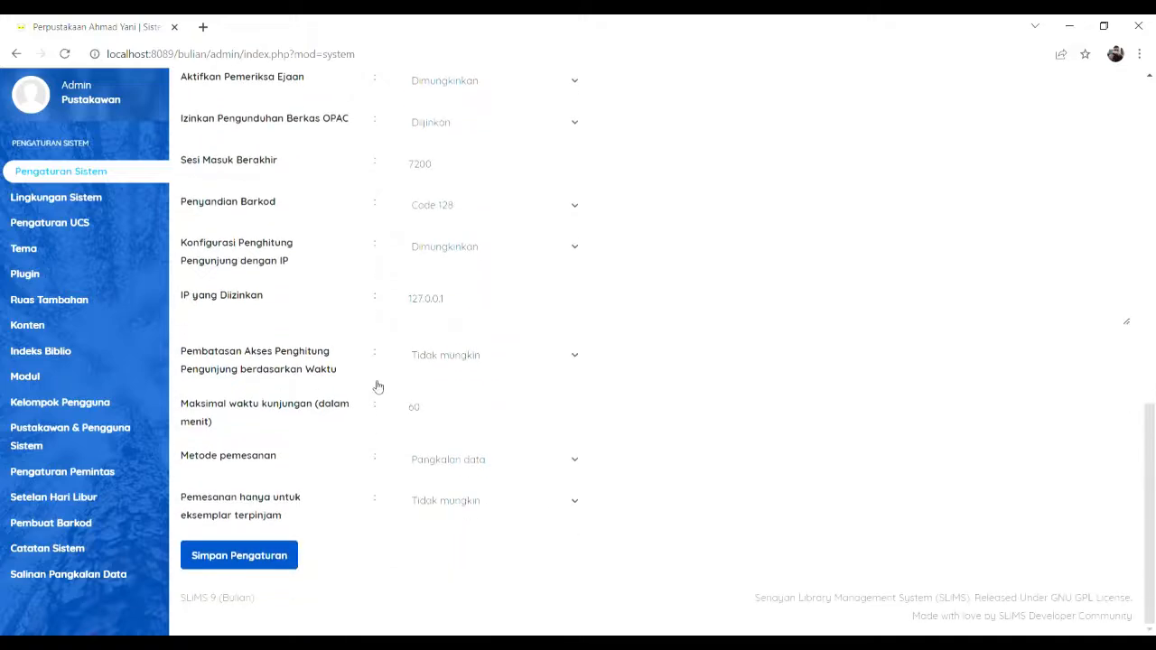
scroll(376, 386, "up", 3)
scroll(377, 387, "down", 3)
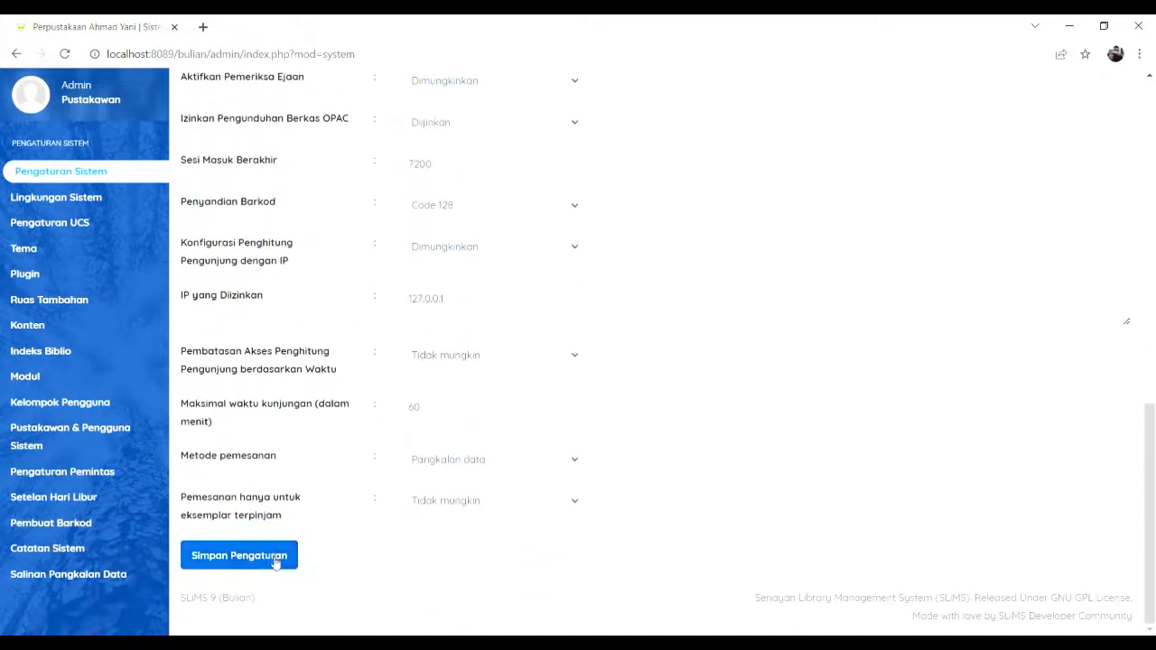
left_click(276, 562)
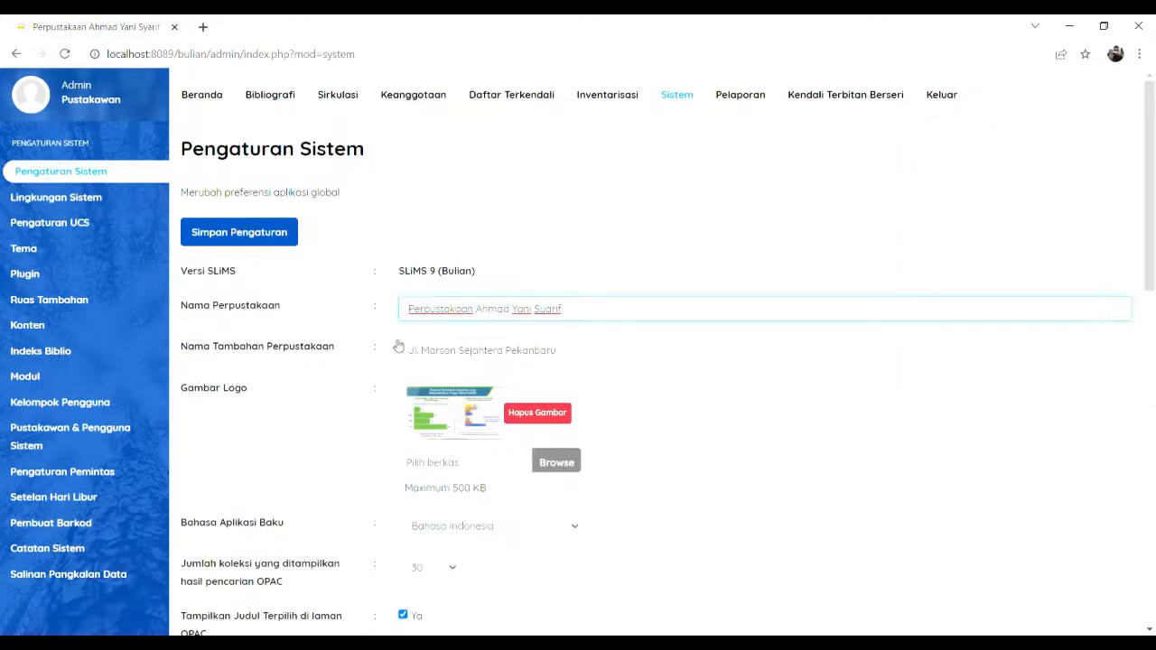
scroll(583, 418, "down", 4)
scroll(578, 421, "up", 4)
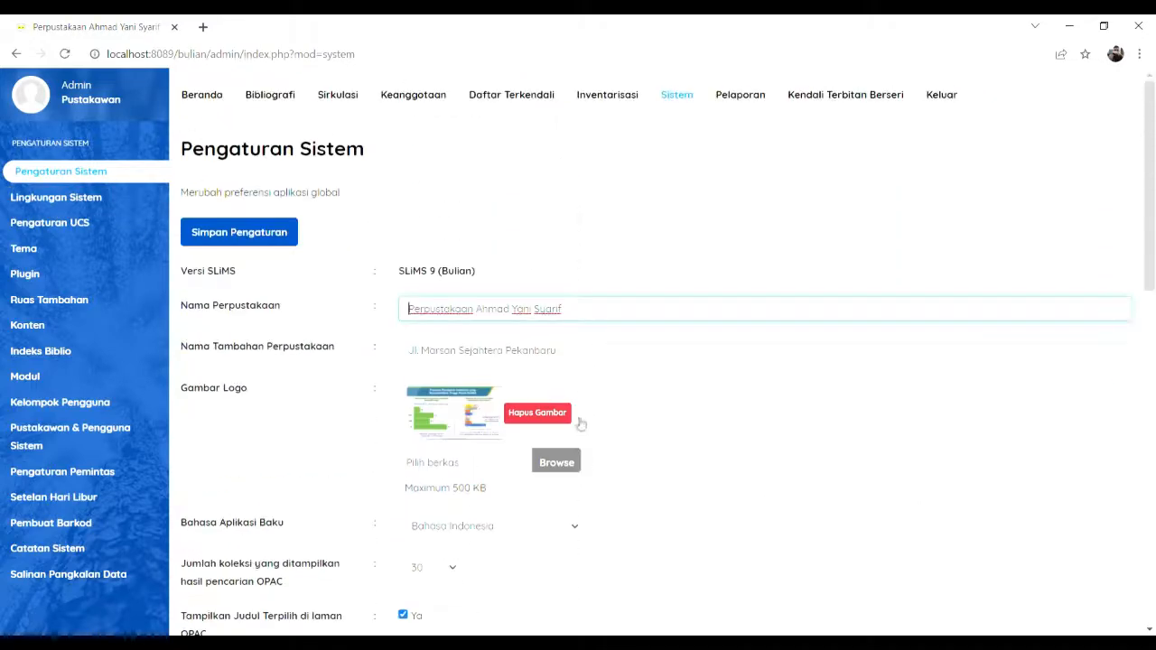
Step: Browse the Sistem sidebar pages and open Setelan Hari Libur, showing Minggu as the weekly holiday
left_click(85, 206)
scroll(485, 369, "down", 2)
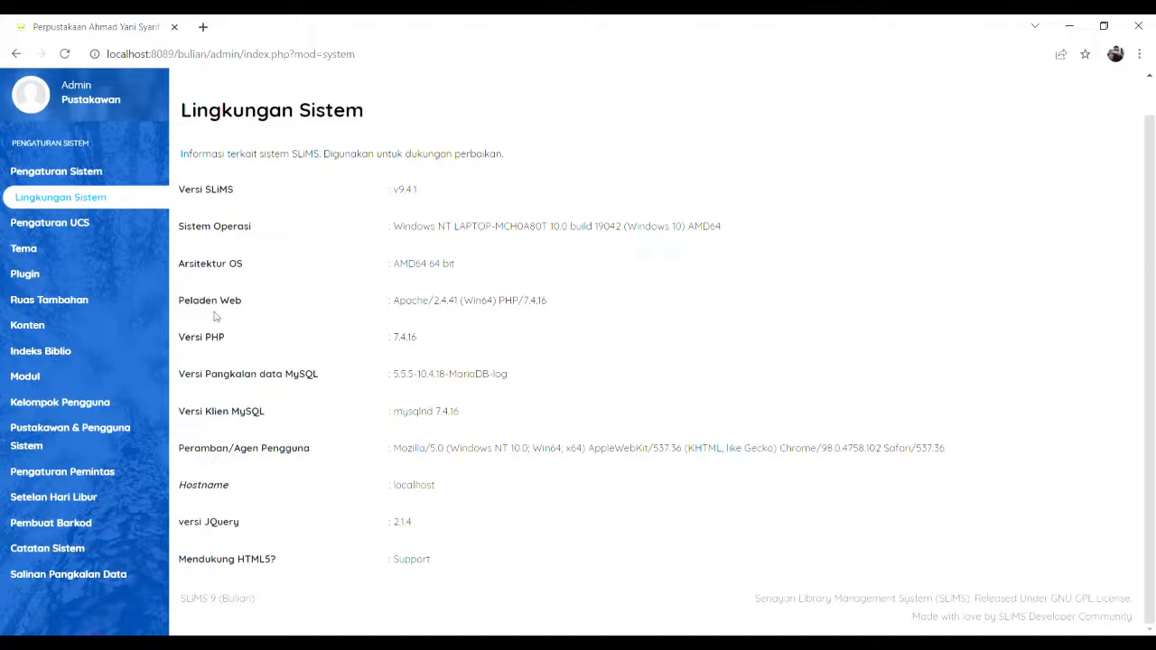
left_click(59, 223)
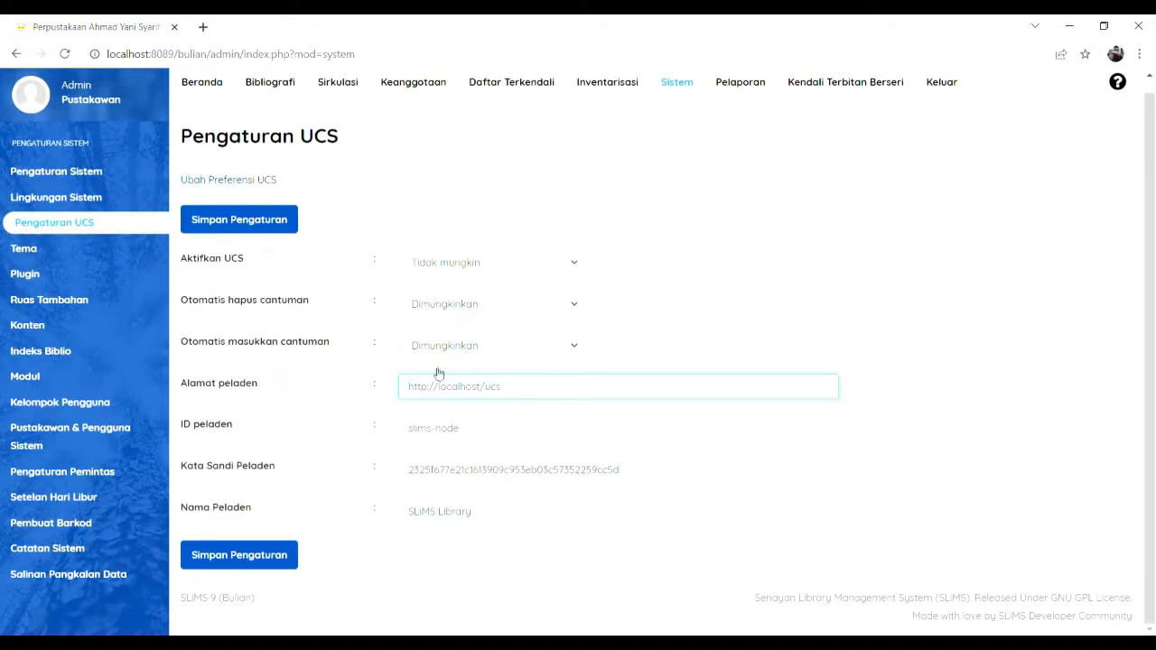
left_click(43, 350)
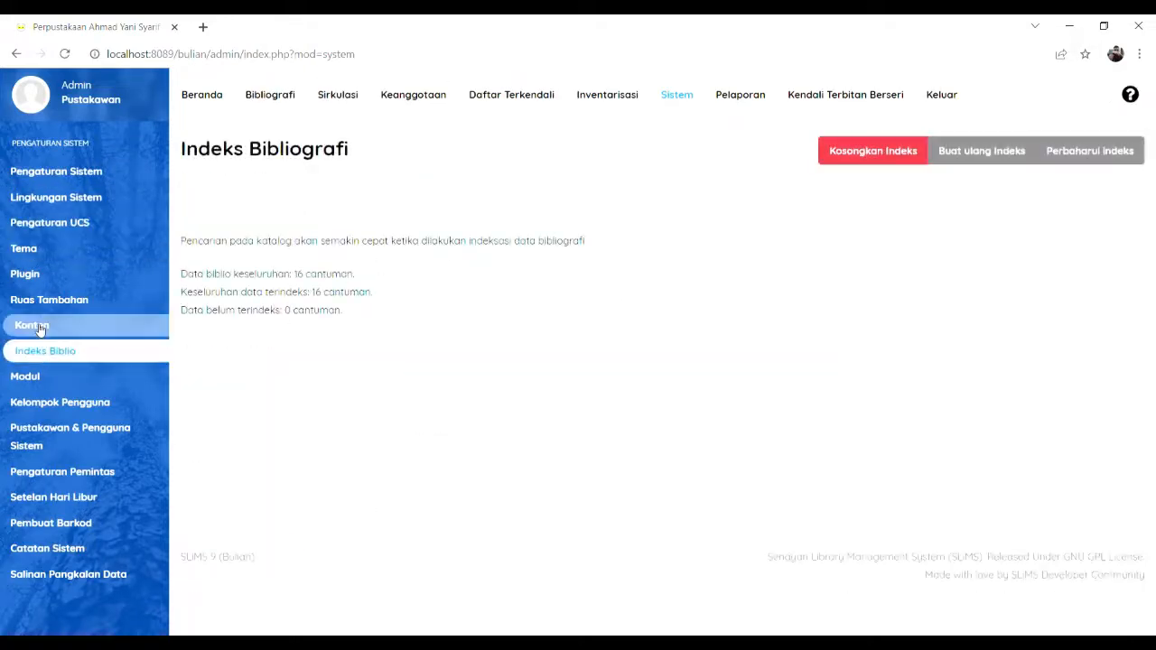
left_click(40, 328)
scroll(471, 338, "down", 2)
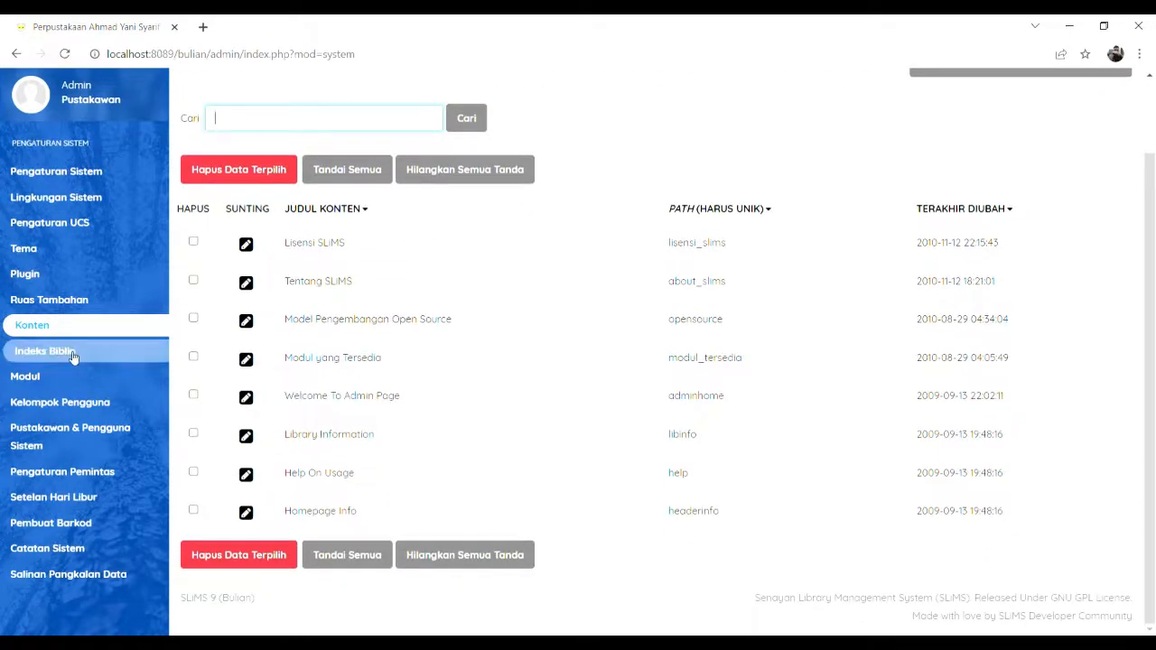
left_click(84, 406)
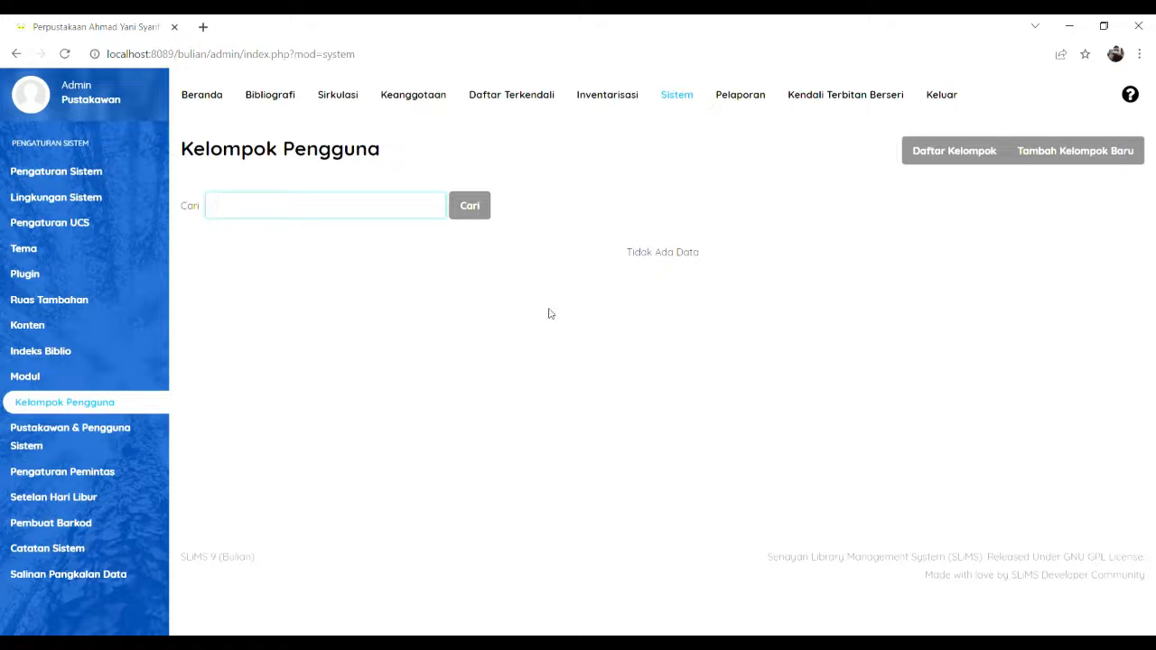
left_click(49, 376)
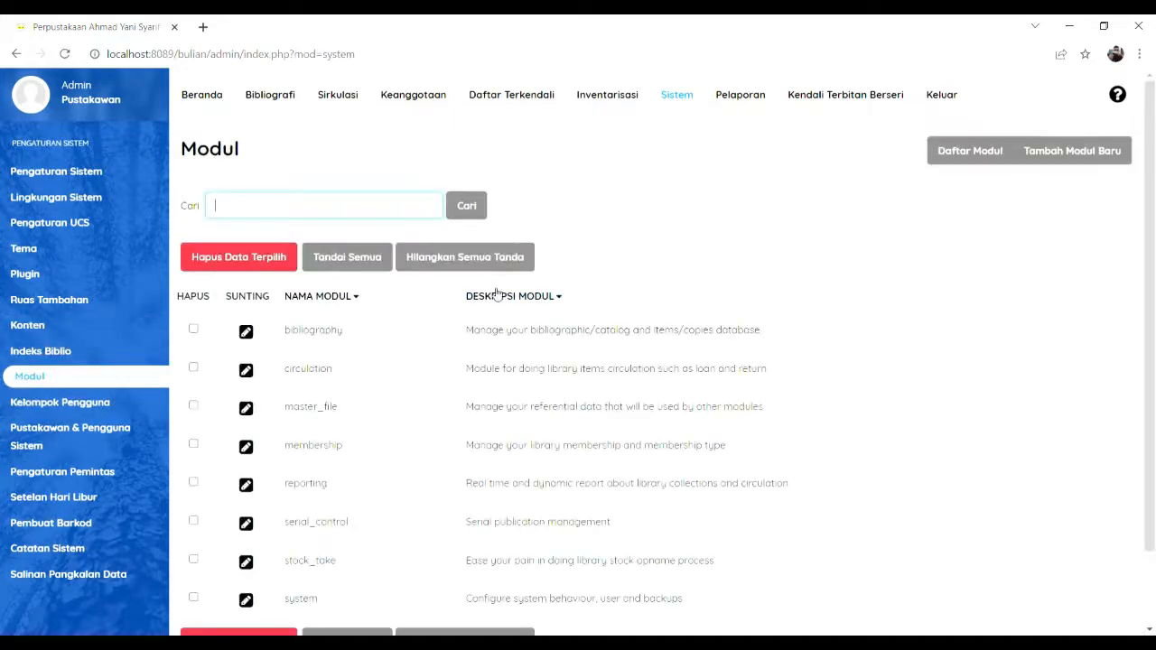
left_click(119, 501)
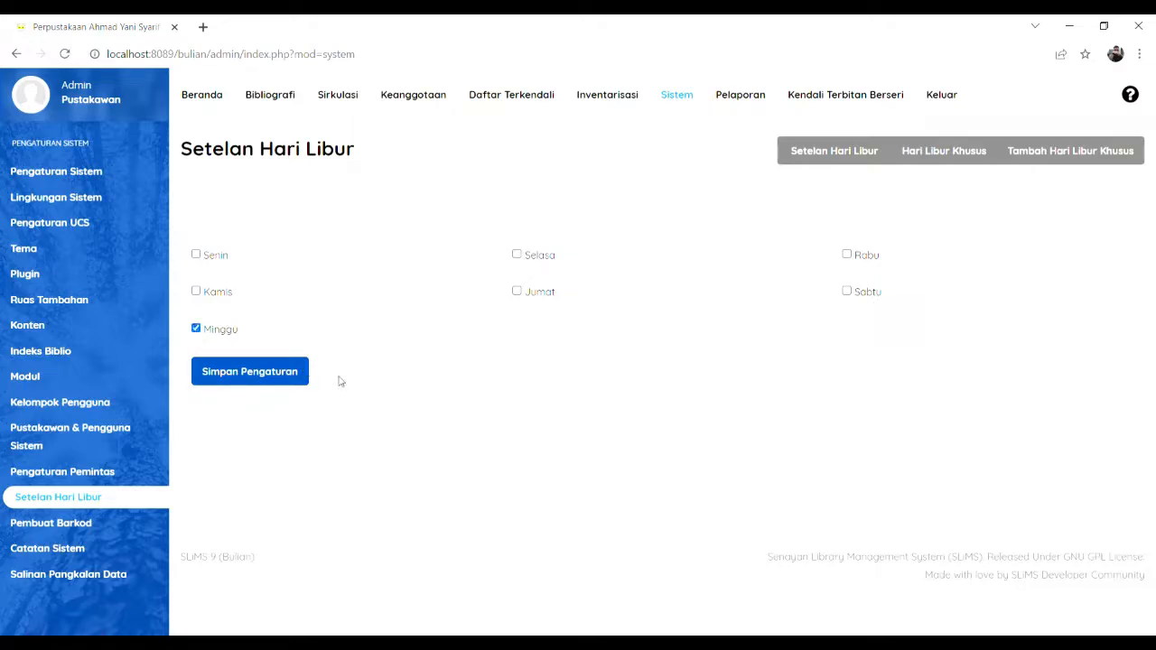
Step: Save Sunday as the weekly holiday and set a special holiday from 28/02/2022 to 28/02/2022
left_click(299, 374)
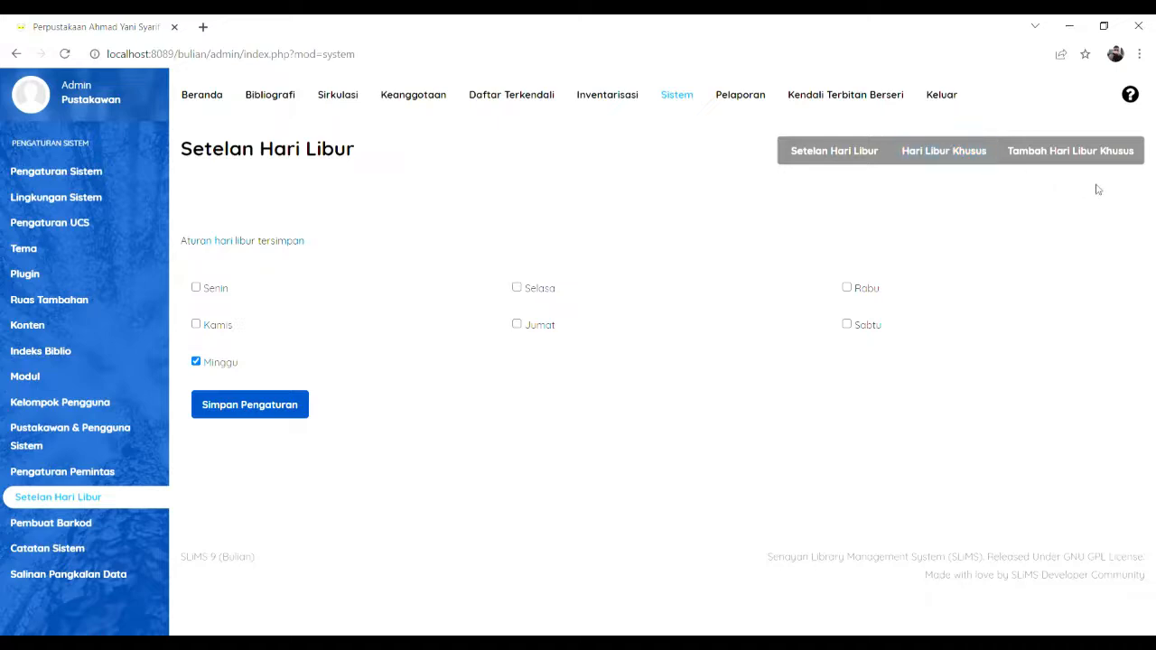
left_click(1075, 155)
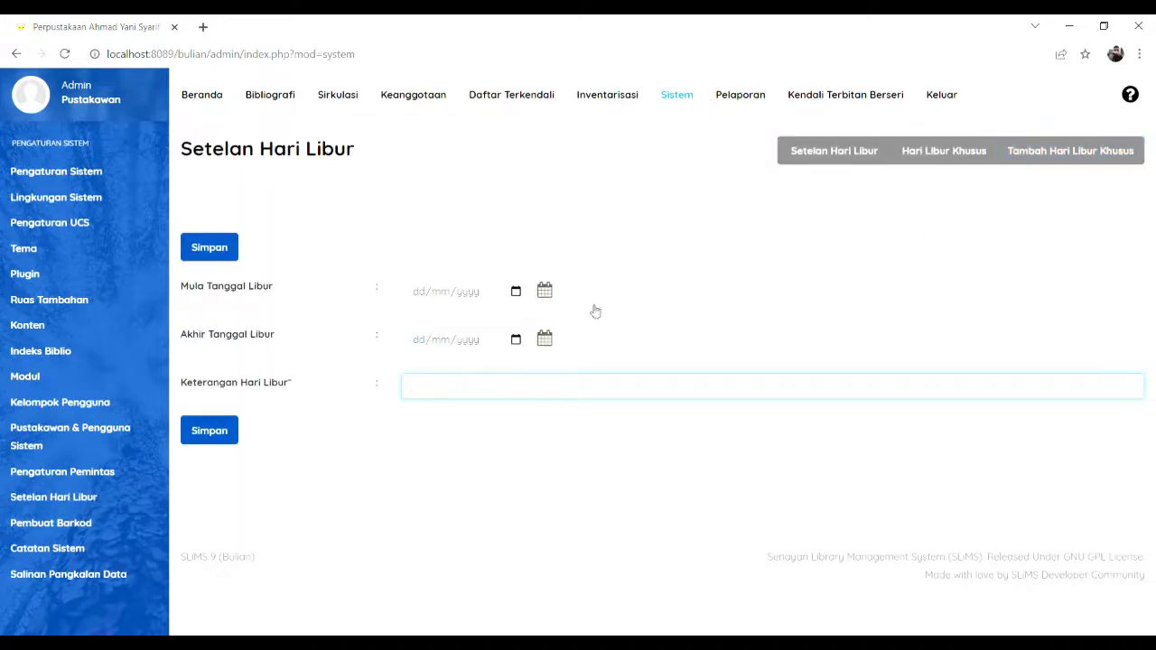
left_click(545, 291)
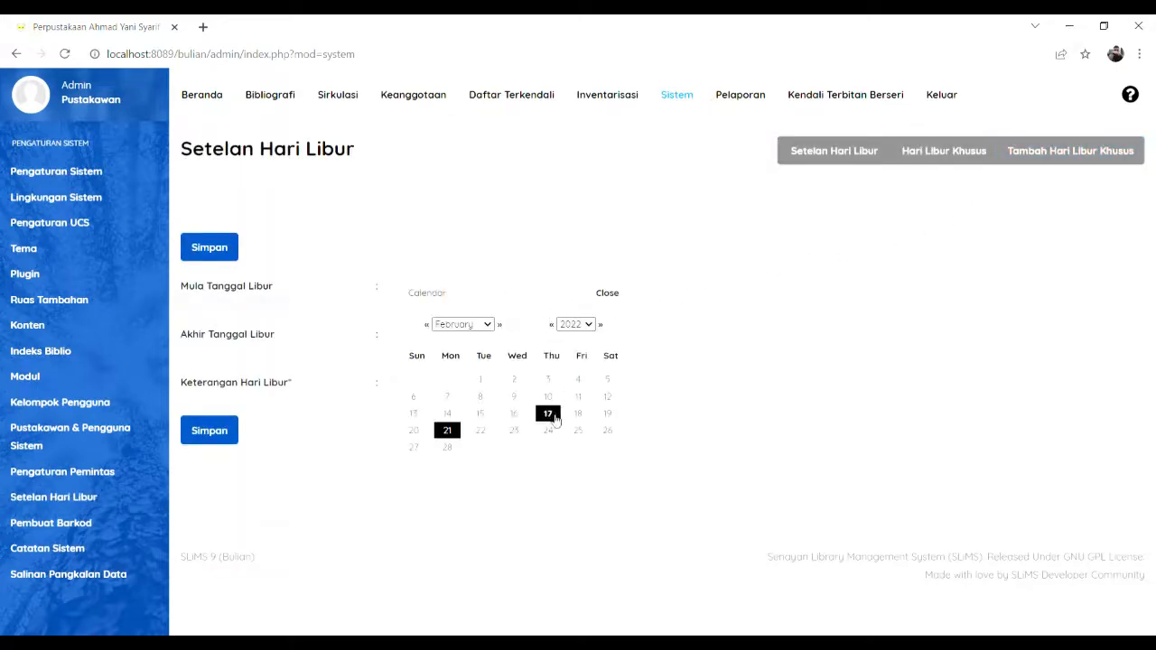
left_click(447, 447)
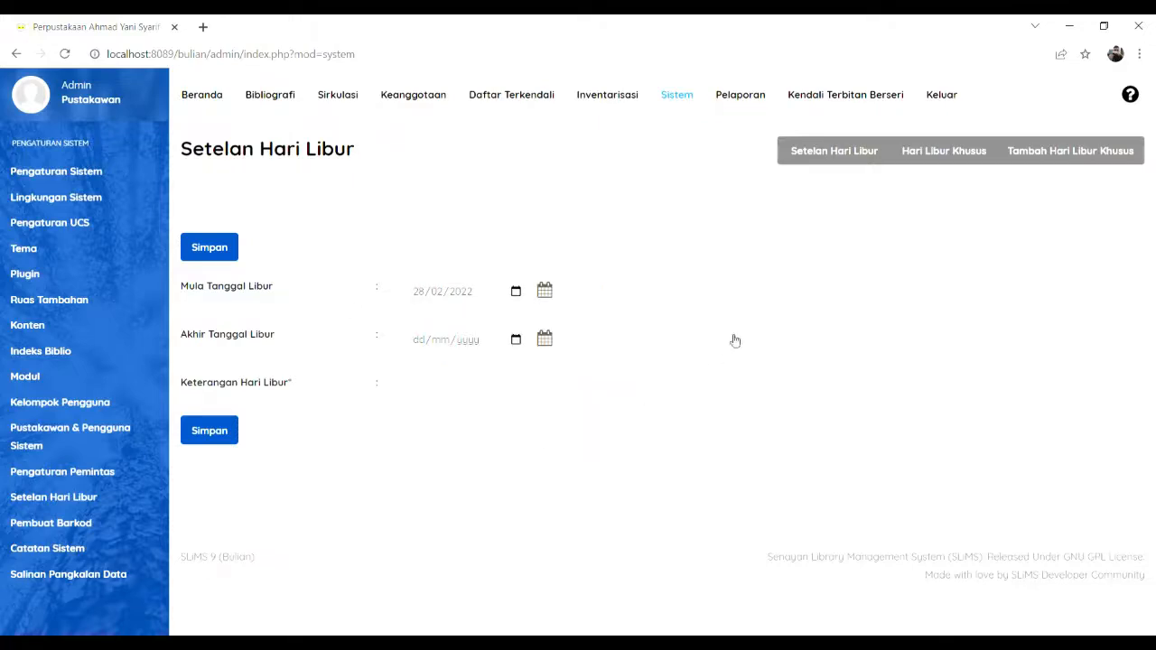
left_click(548, 346)
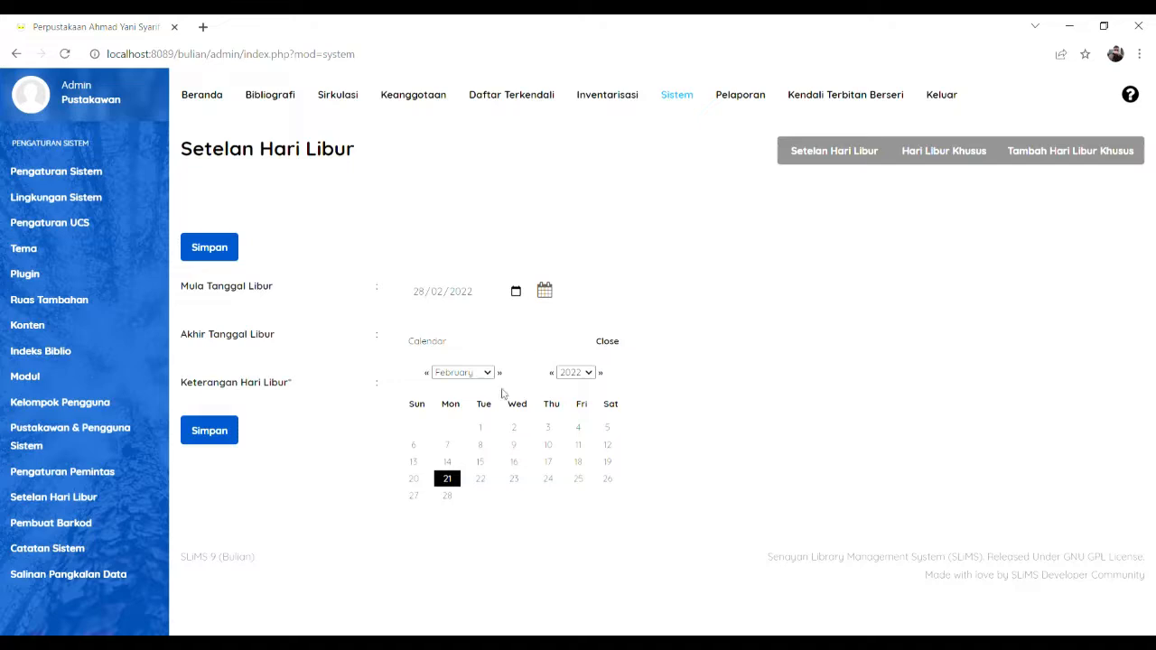
left_click(447, 498)
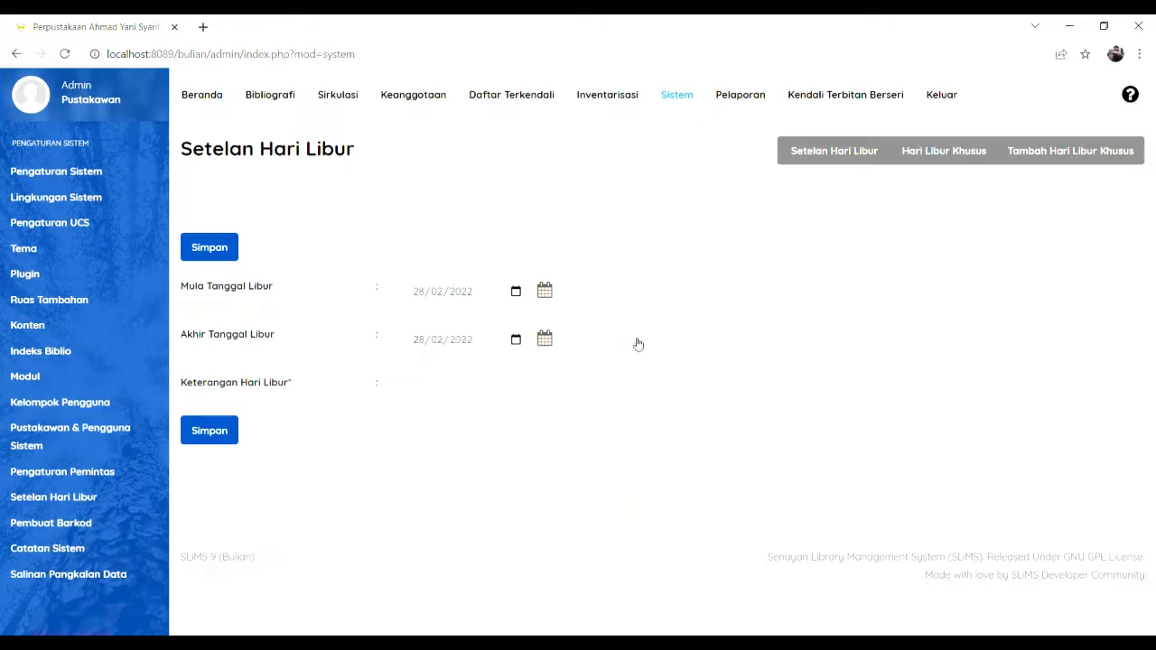
Step: Describe the special holiday as 'Hari besar Nasional' and save it
left_click(485, 390)
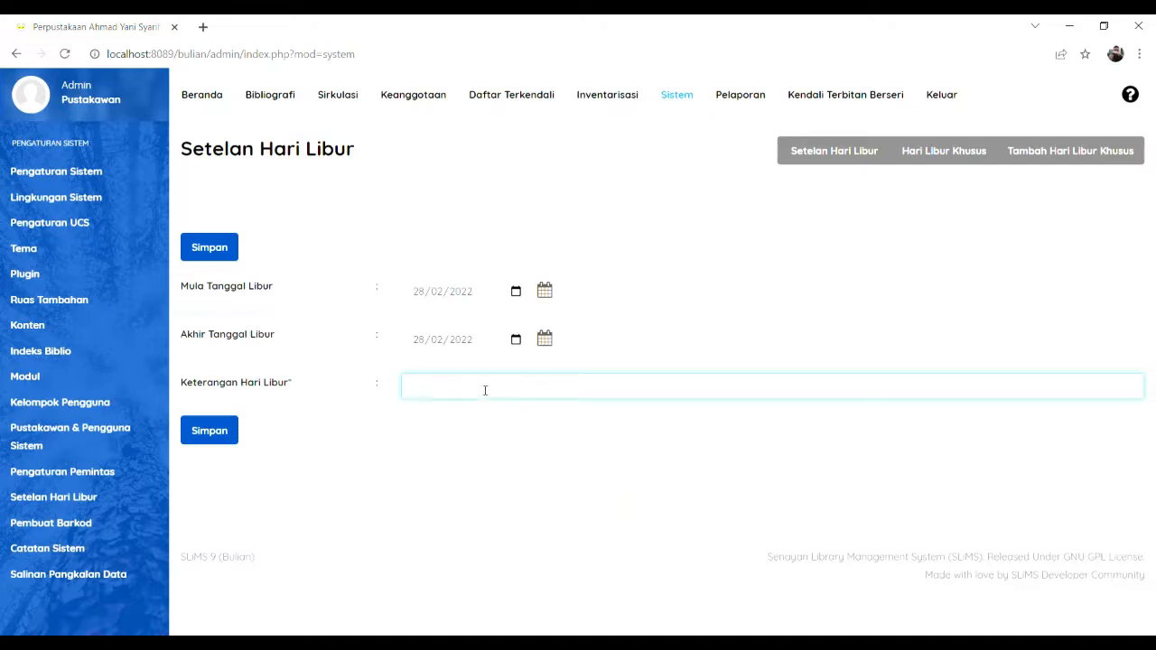
type("tanggal merah")
left_click_drag(481, 388, 398, 395)
type("Hari besar Nasional..")
left_click(239, 431)
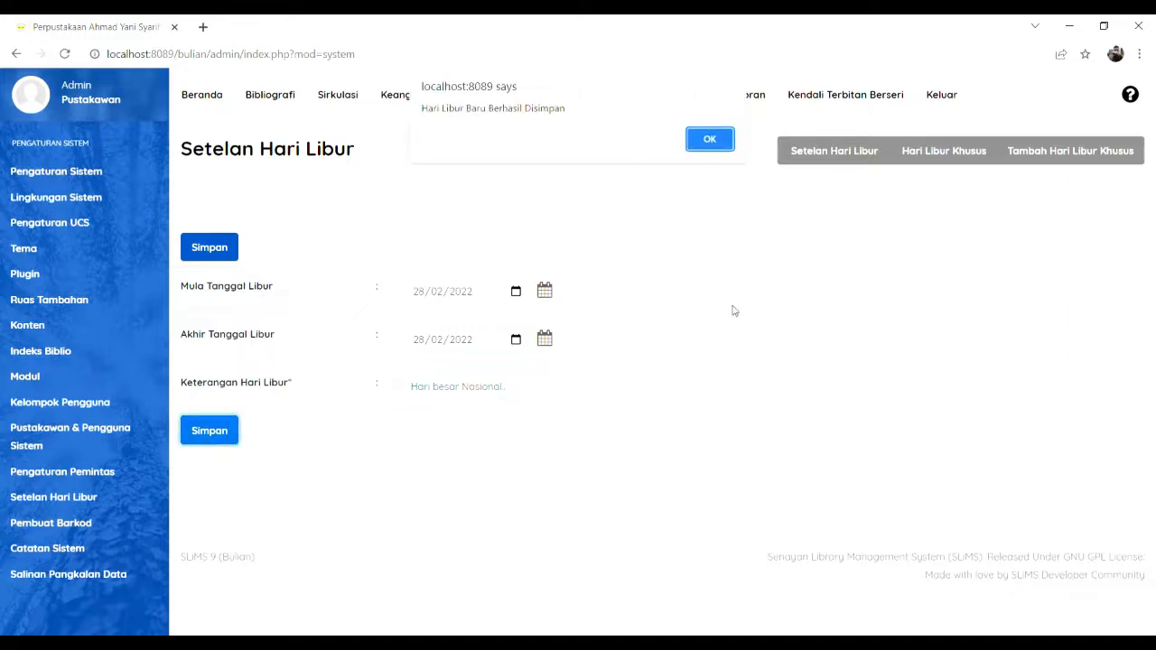
left_click(710, 140)
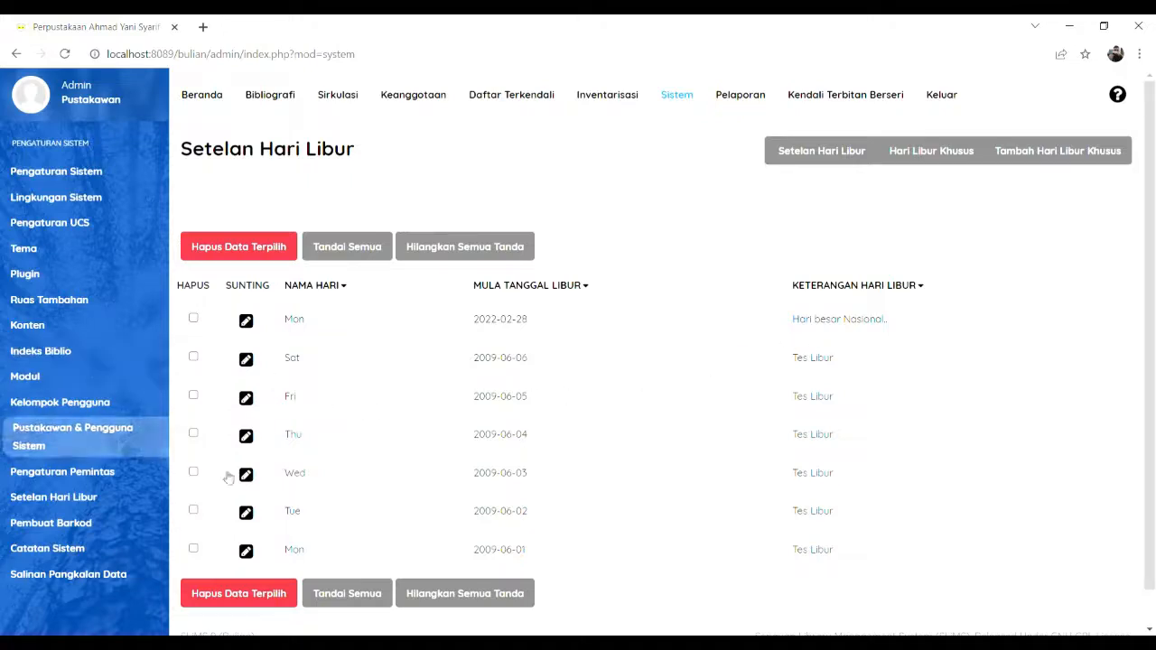
Step: Return from the barcode generator to the dashboard and log out
left_click(86, 523)
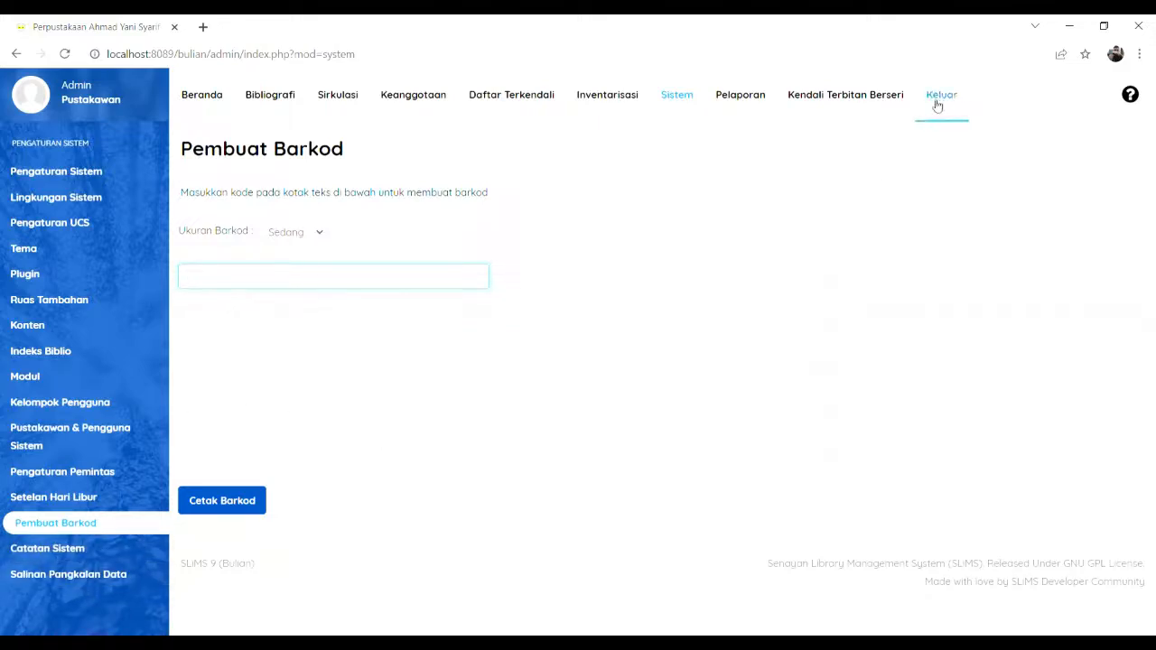
left_click(190, 105)
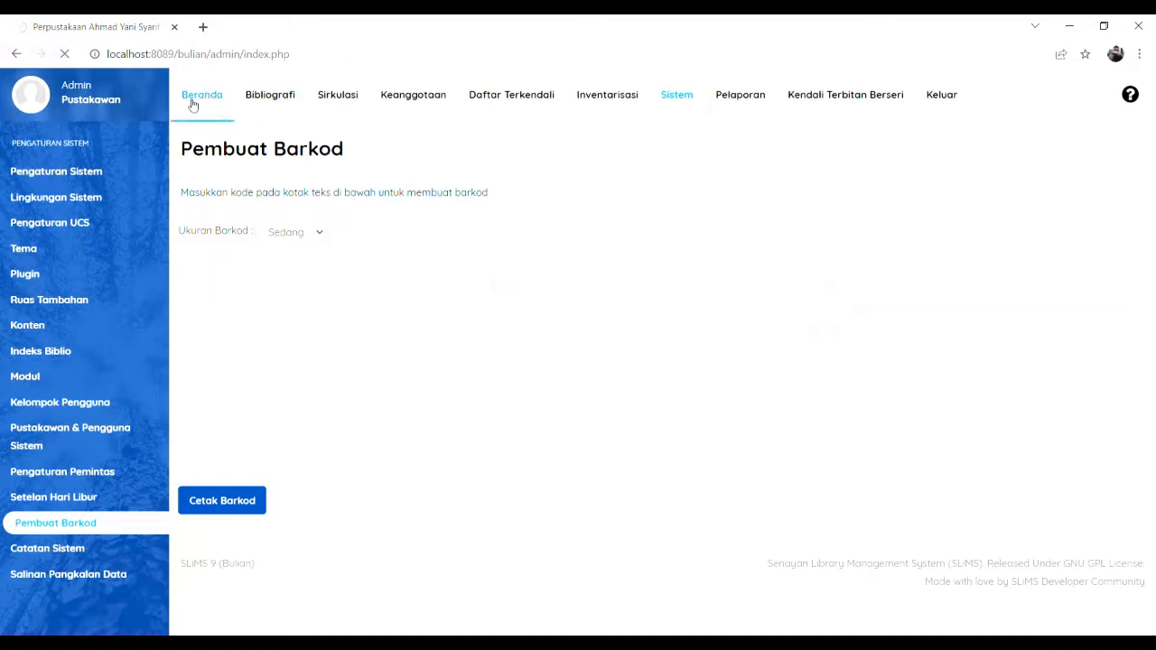
left_click(944, 101)
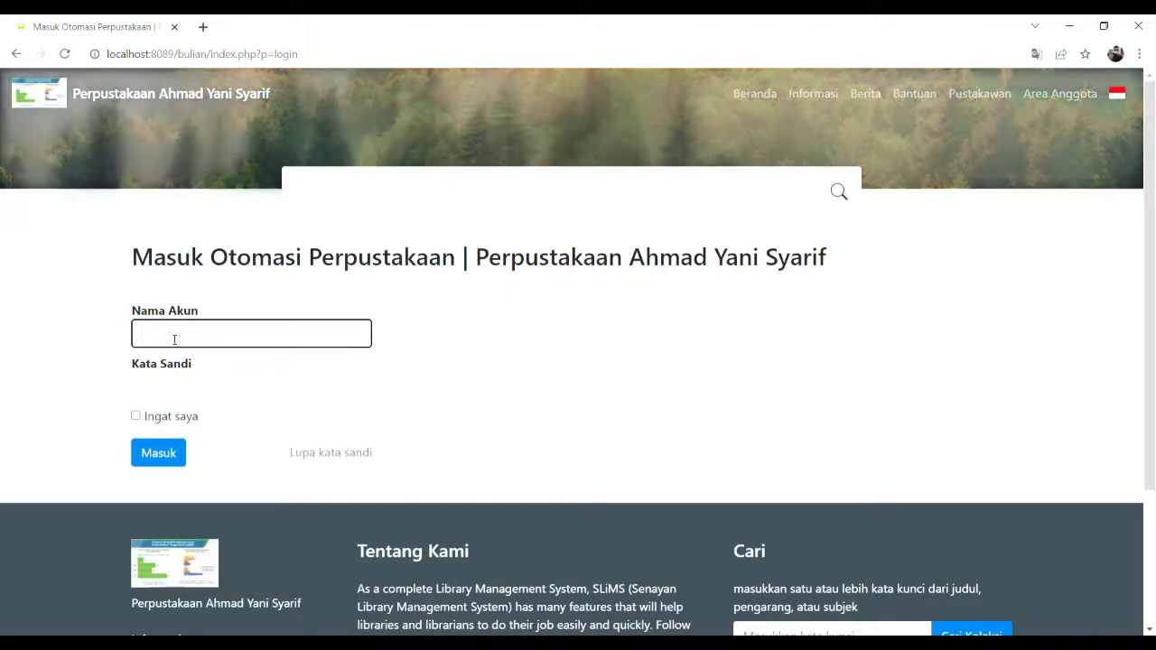
Step: Sign back in as admin and dismiss the browser's password warning
type("admin")
left_click(202, 397)
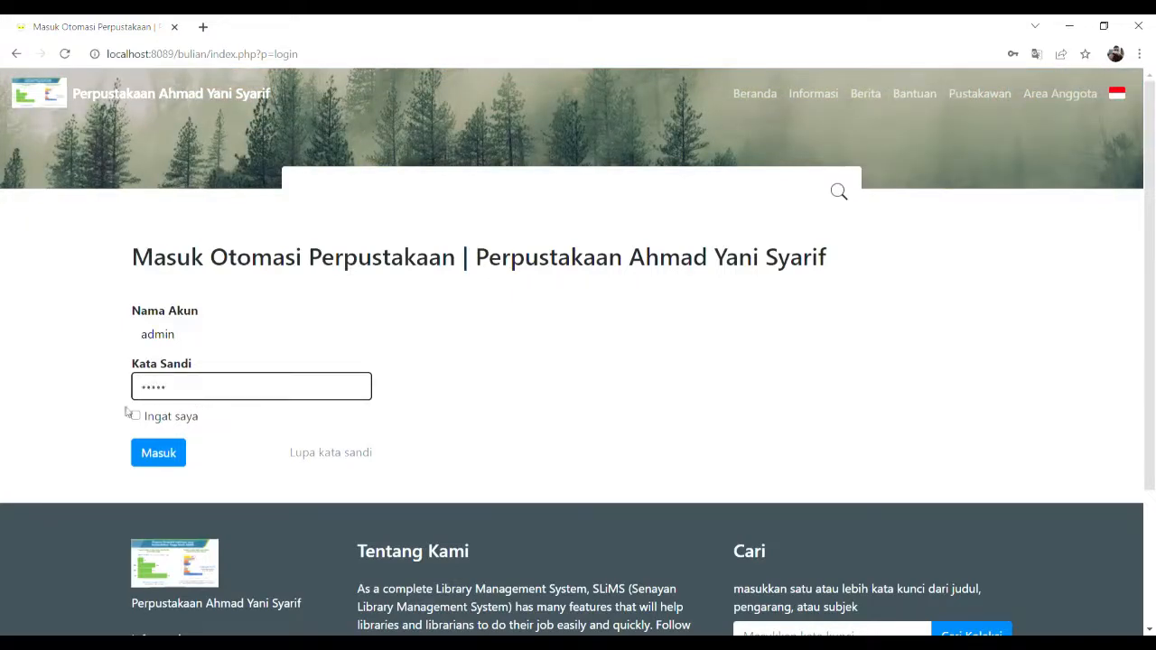
left_click(154, 458)
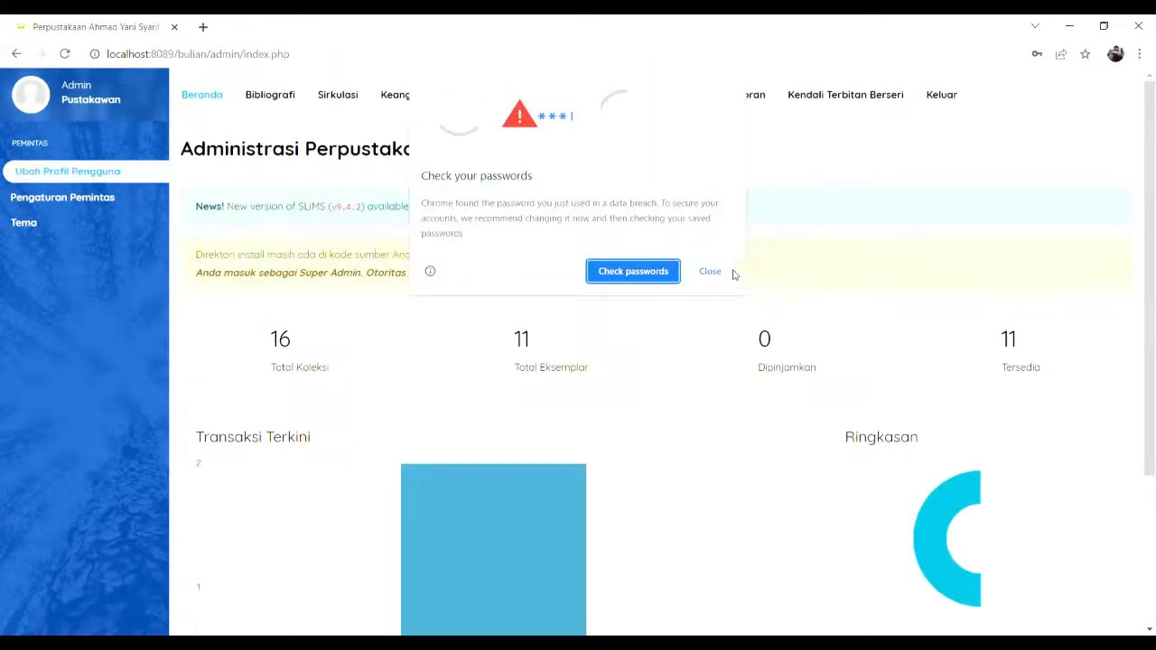
left_click(718, 272)
Step: Activate the Akasia-dz public template on the Tema settings page, replacing Default
left_click(34, 226)
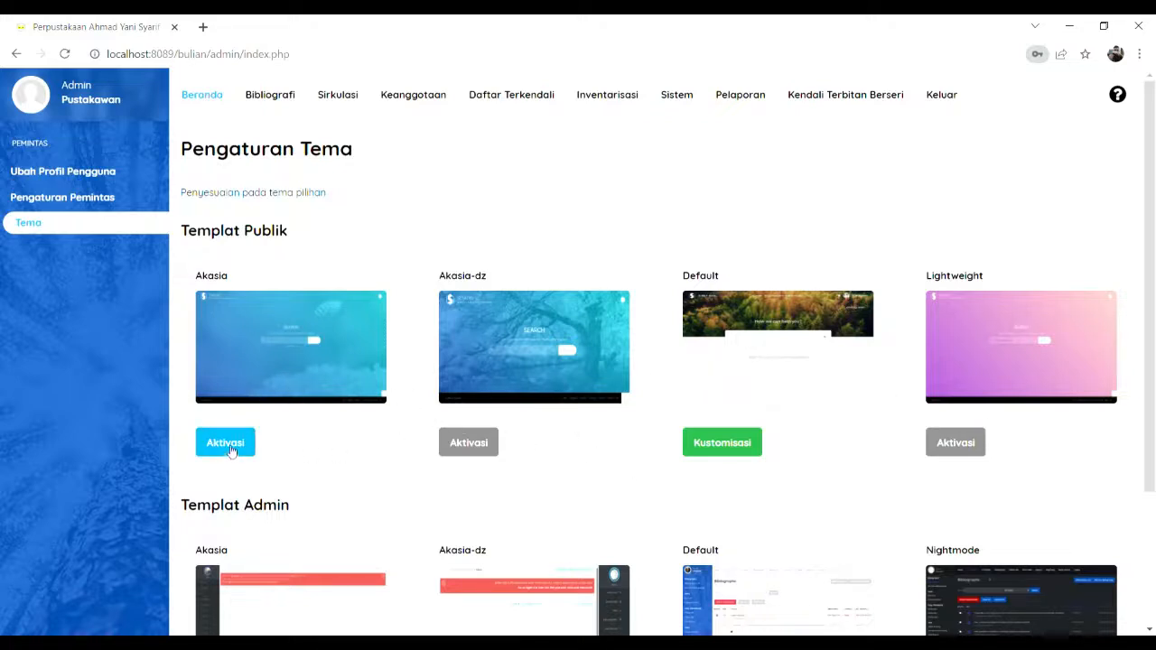
scroll(474, 429, "down", 2)
scroll(481, 424, "up", 2)
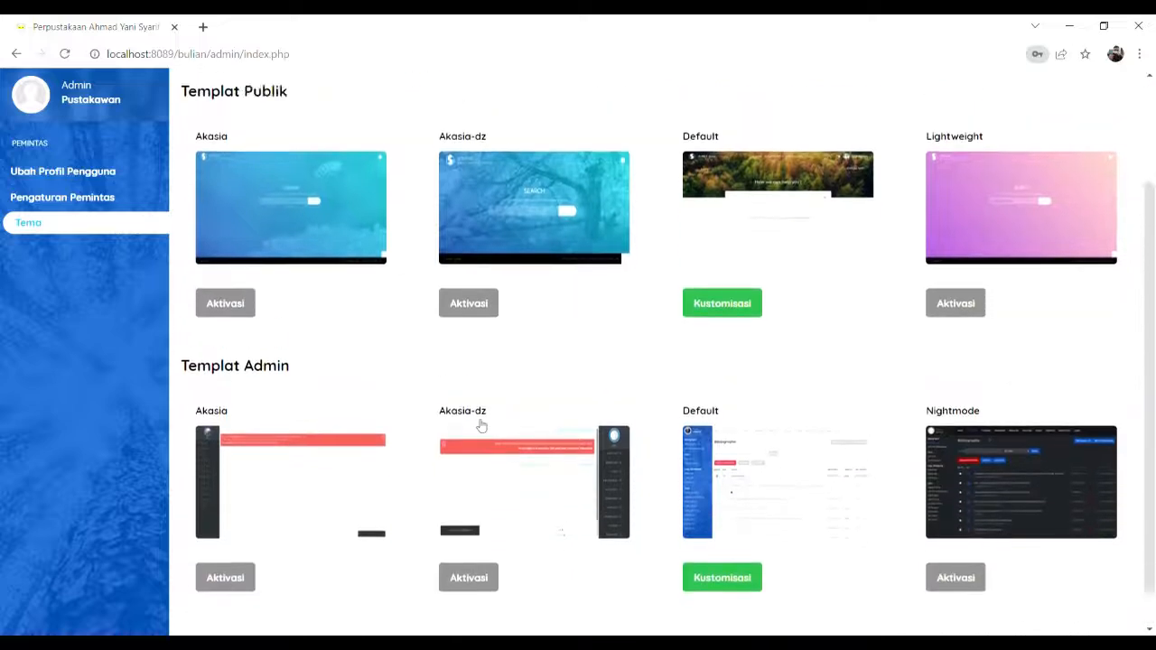
left_click(474, 444)
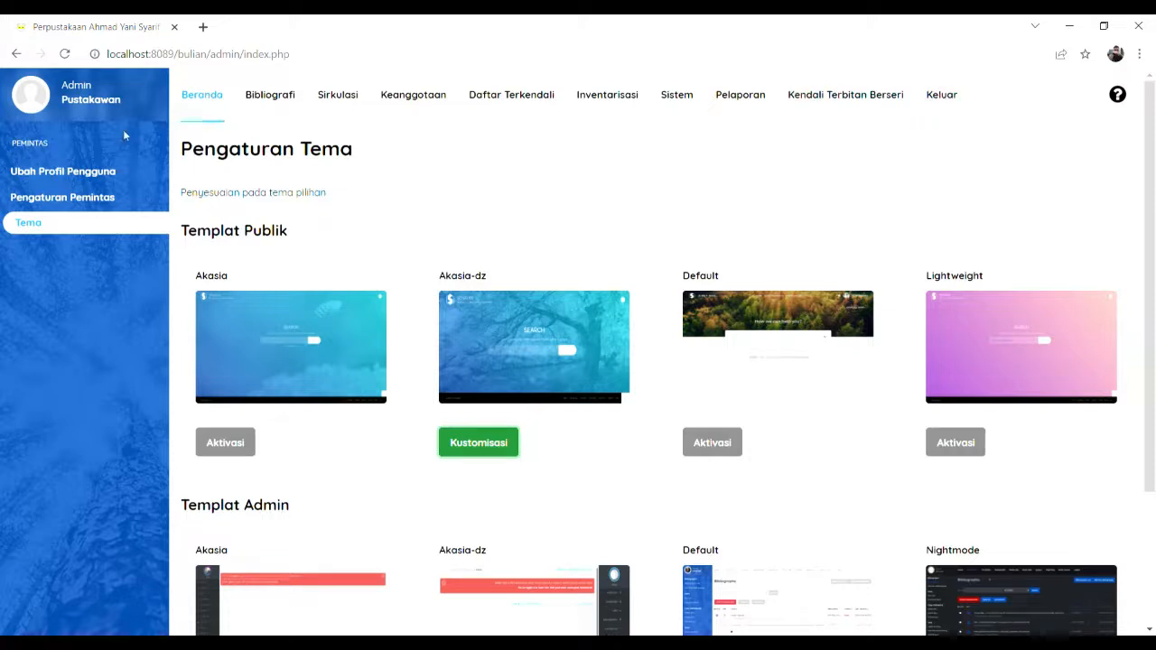
Step: Review the editable user profile form and the shortcut settings, then log out to the login page
left_click(91, 172)
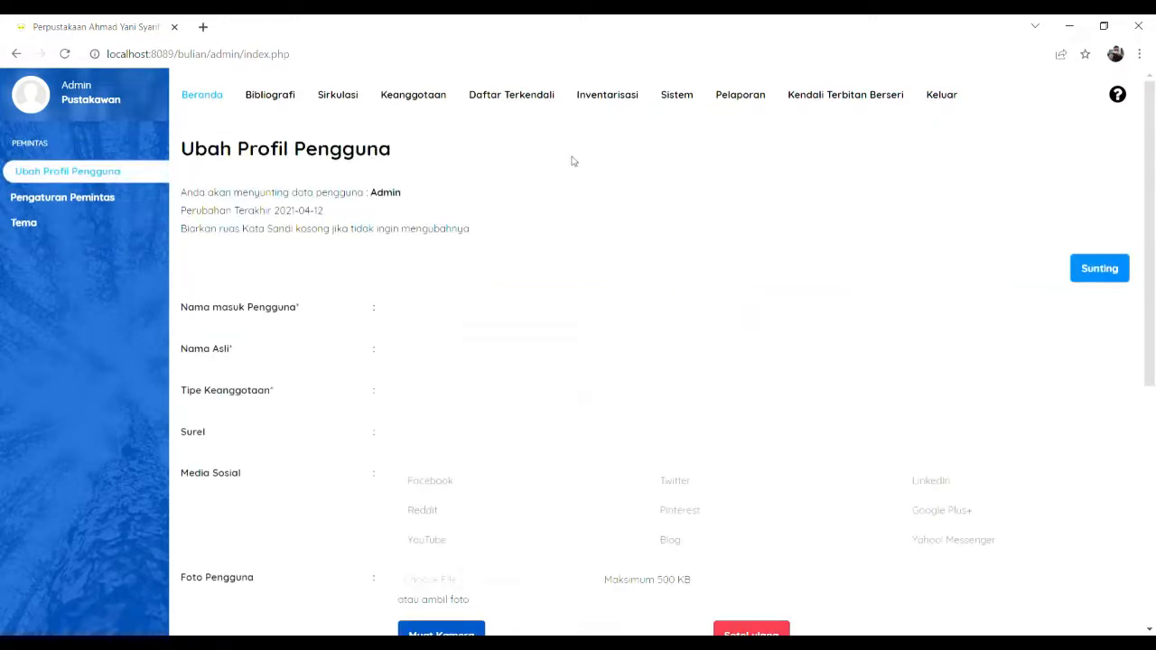
left_click(1114, 269)
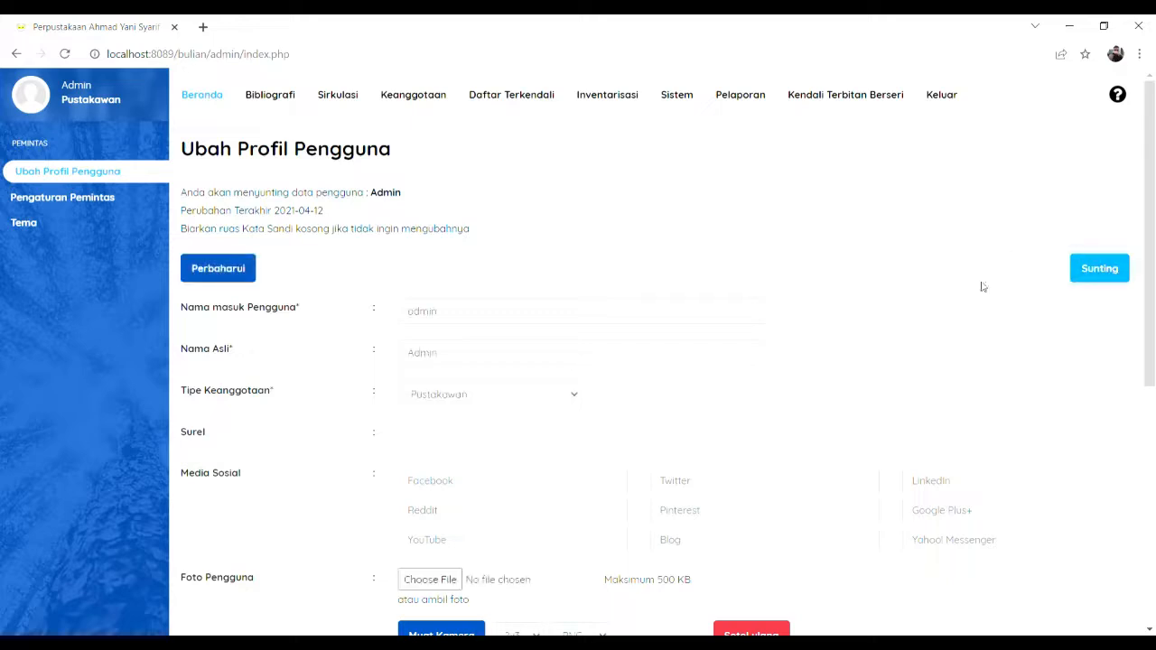
scroll(505, 269, "down", 2)
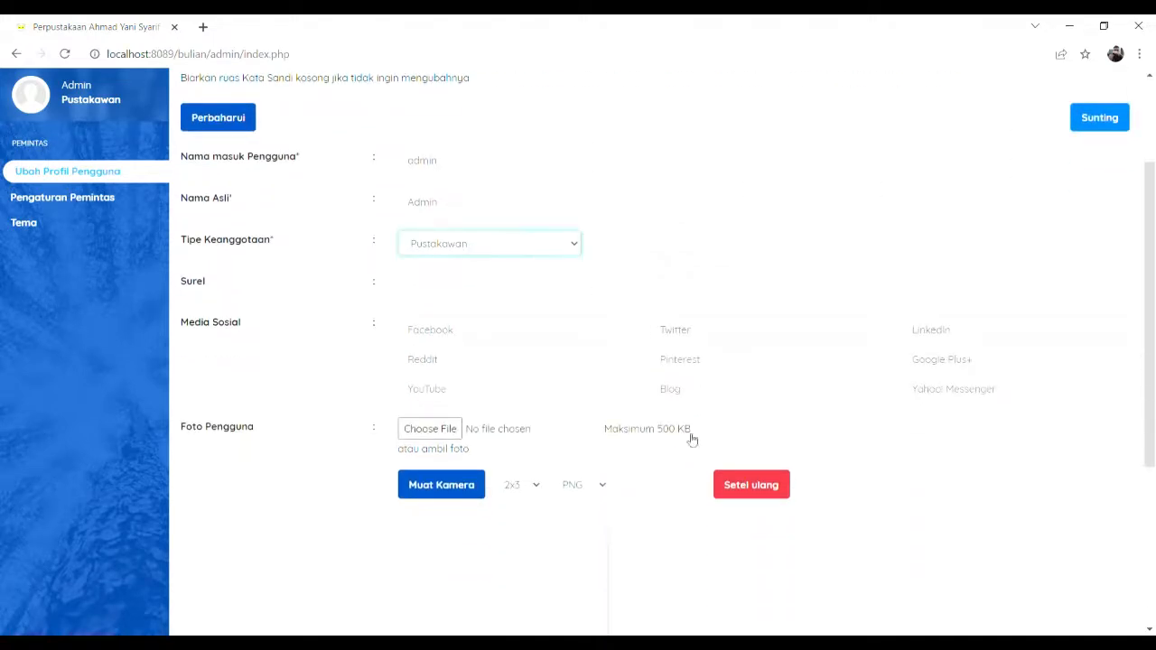
scroll(686, 533, "down", 3)
scroll(689, 535, "up", 1)
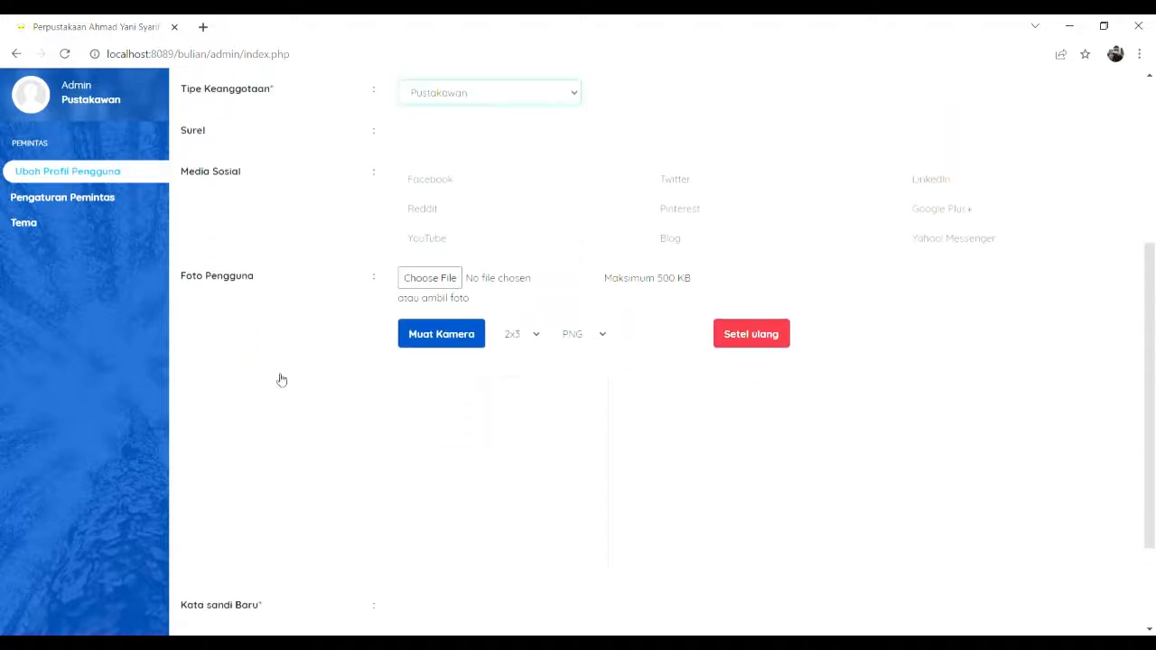
left_click(124, 198)
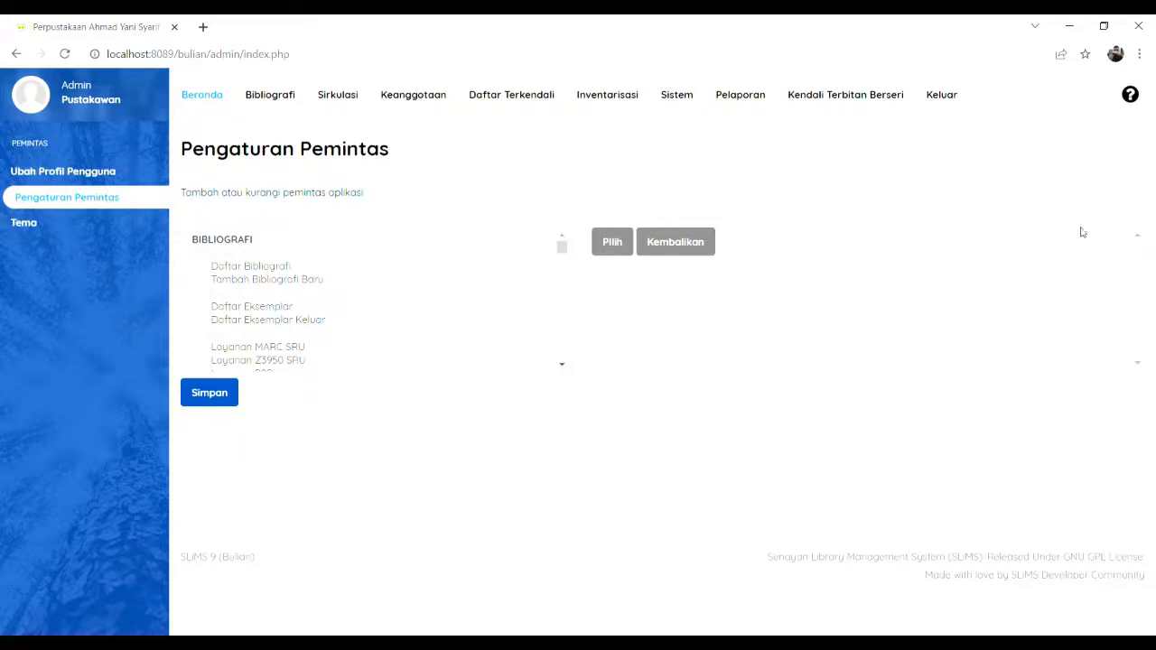
left_click(952, 105)
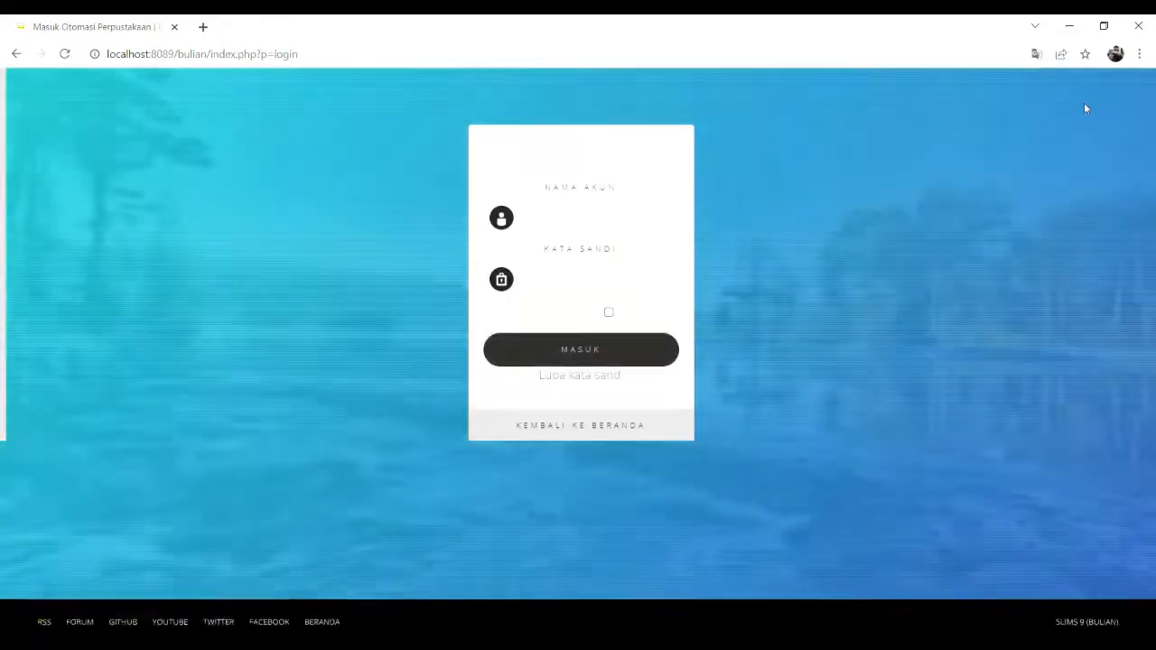